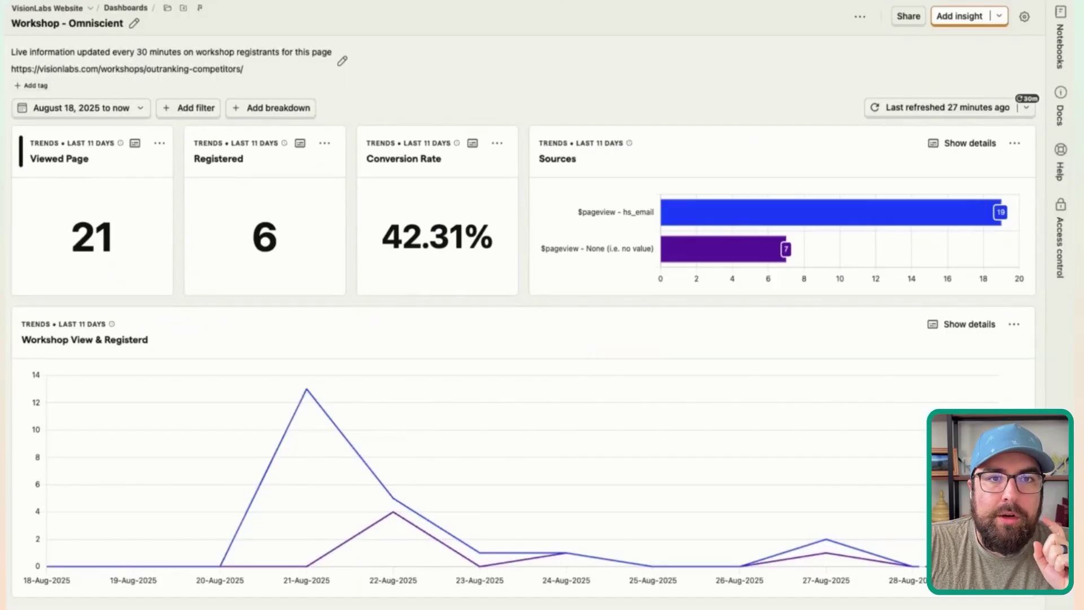
Bring up the Workshop - Omniscient dashboard showing 21 views, 6 registrations and 42.31% conversion.
{"action": "mouse_move", "coordinate": [418, 496]}
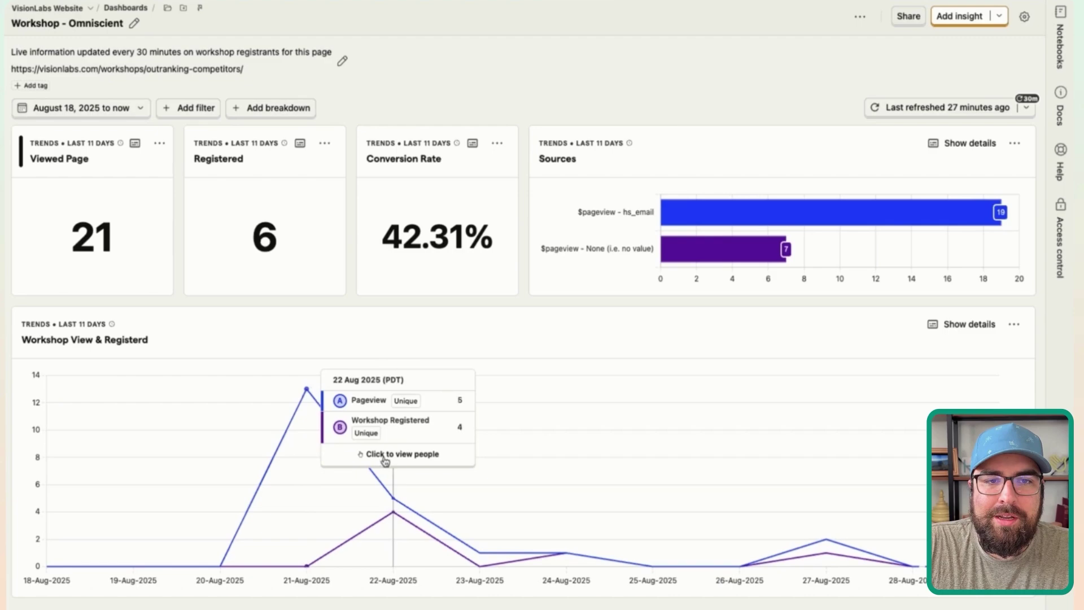
Review the list of 6 workshop registrants, then return to the Workshop - Omniscient dashboard.
{"action": "mouse_move", "coordinate": [315, 459]}
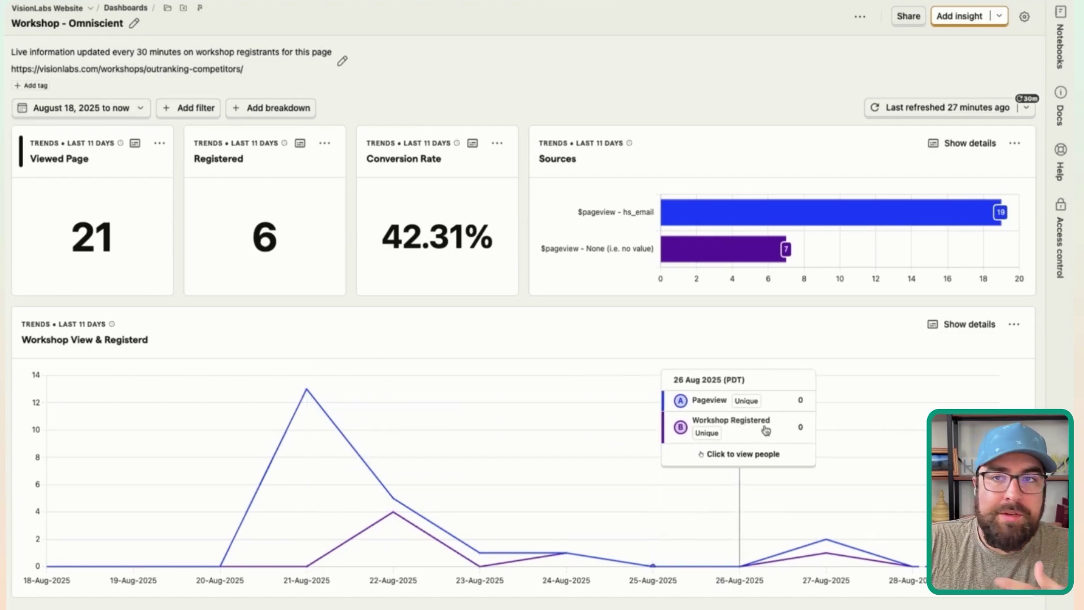
{"action": "mouse_move", "coordinate": [757, 450]}
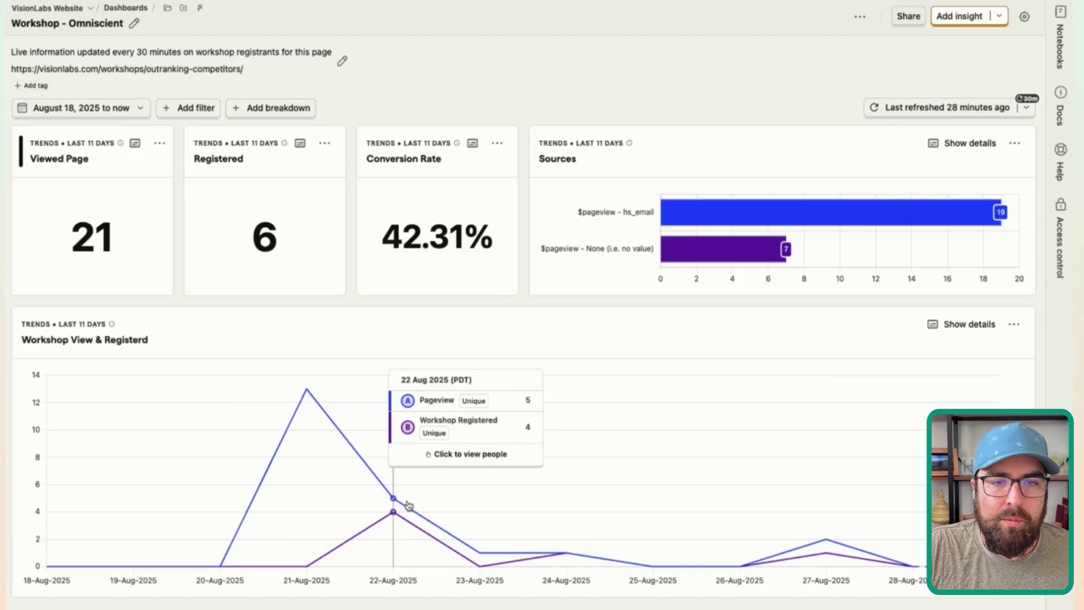
{"action": "left_click", "coordinate": [263, 238]}
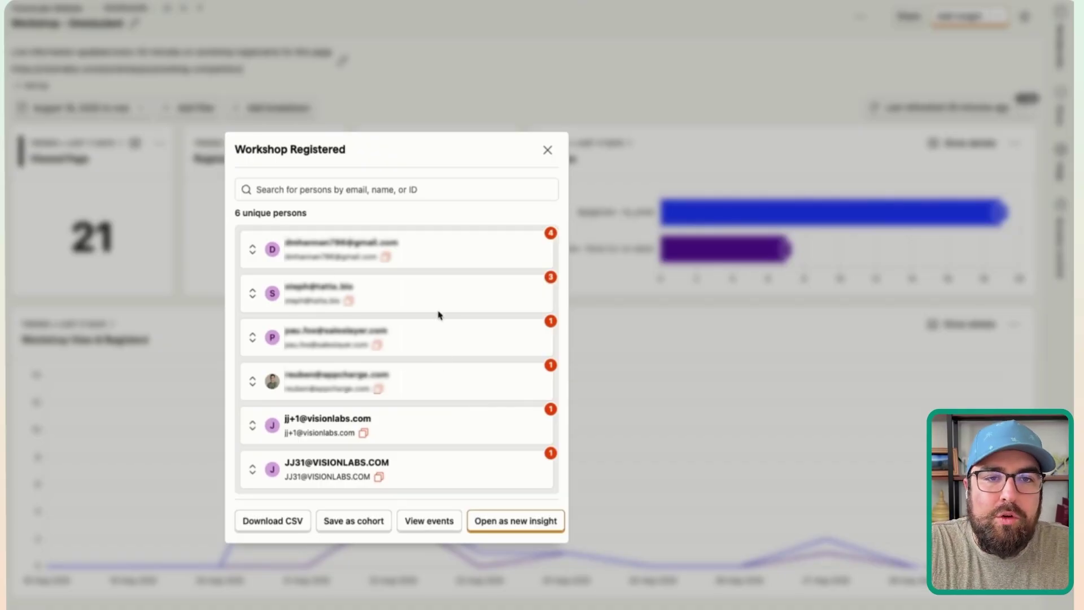
{"action": "left_click", "coordinate": [150, 337]}
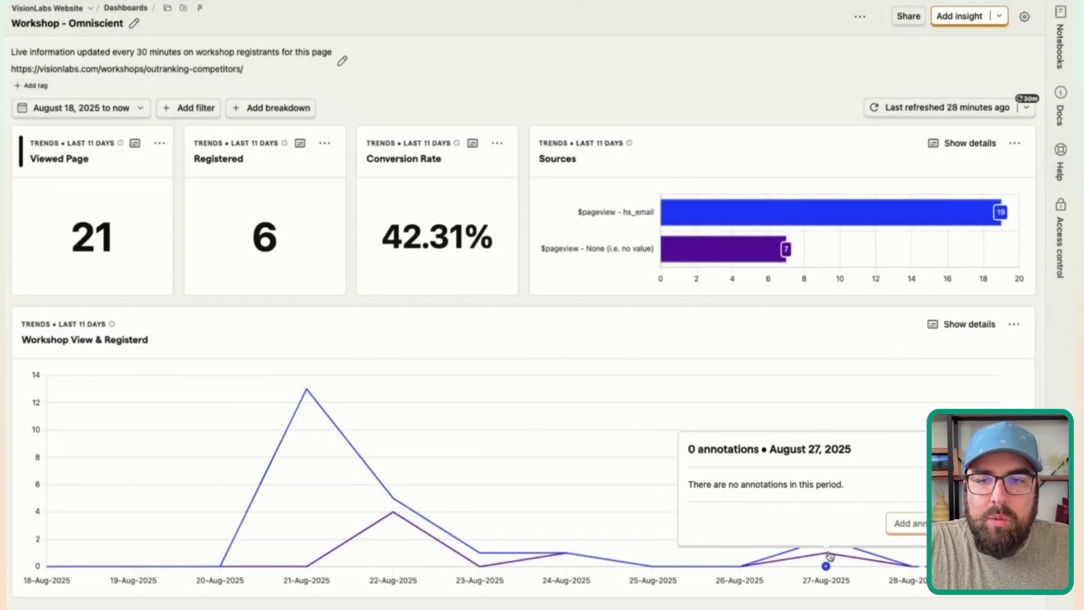
Save a 27-Aug annotation reading 'we put a promo on the site here'.
{"action": "left_click", "coordinate": [910, 524]}
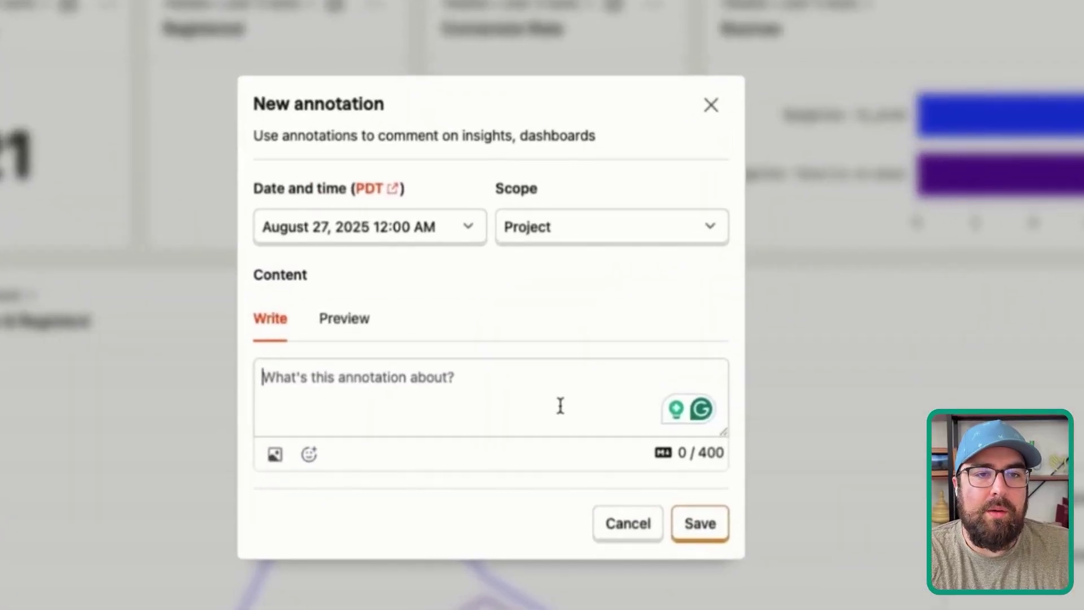
{"action": "type", "text": "we put a p"}
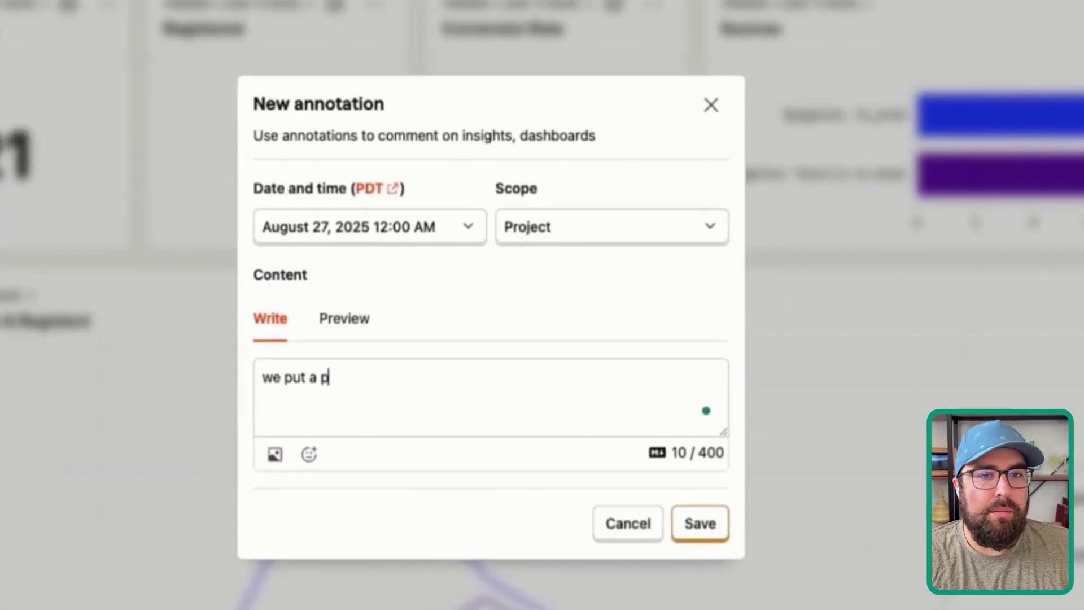
{"action": "type", "text": "romo on t"}
{"action": "key", "text": "BackSpace"}
{"action": "type", "text": "on the site here"}
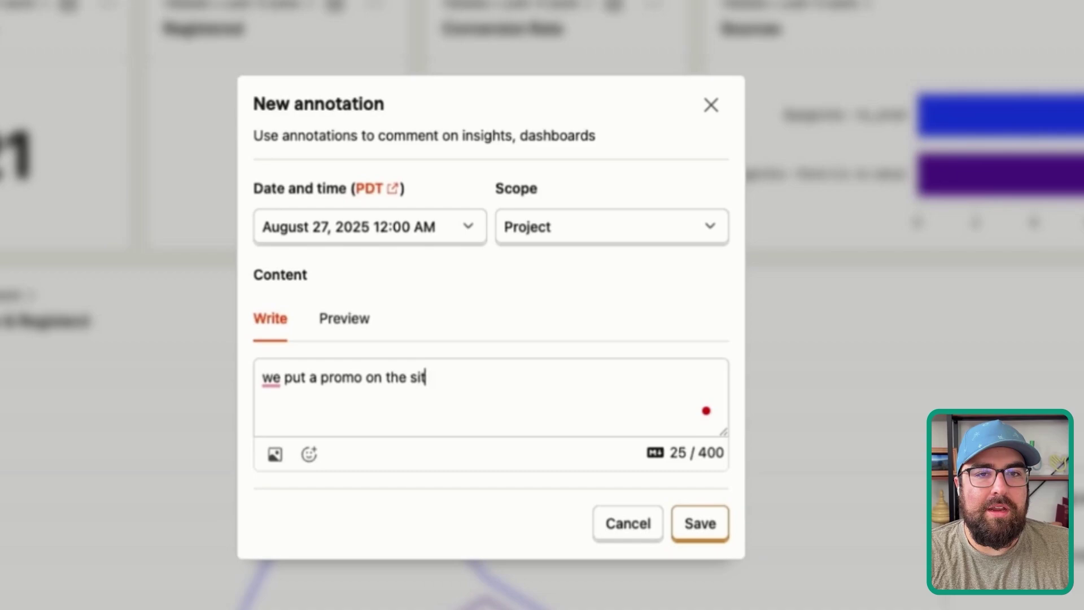
{"action": "left_click", "coordinate": [700, 518]}
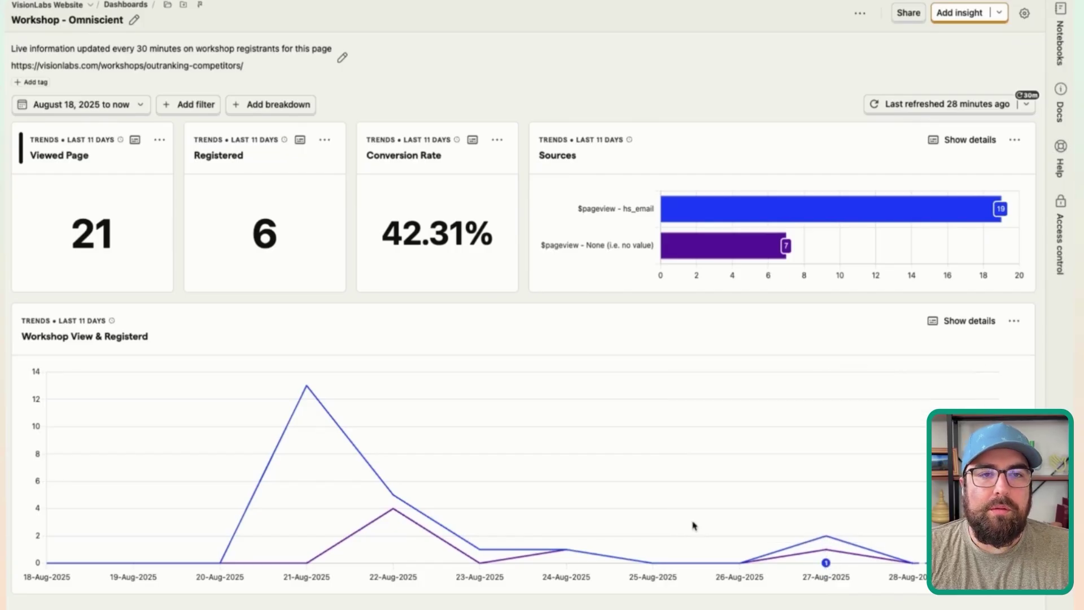
Look over the 21 page viewers and watch one viewer's session recording.
{"action": "mouse_move", "coordinate": [395, 420]}
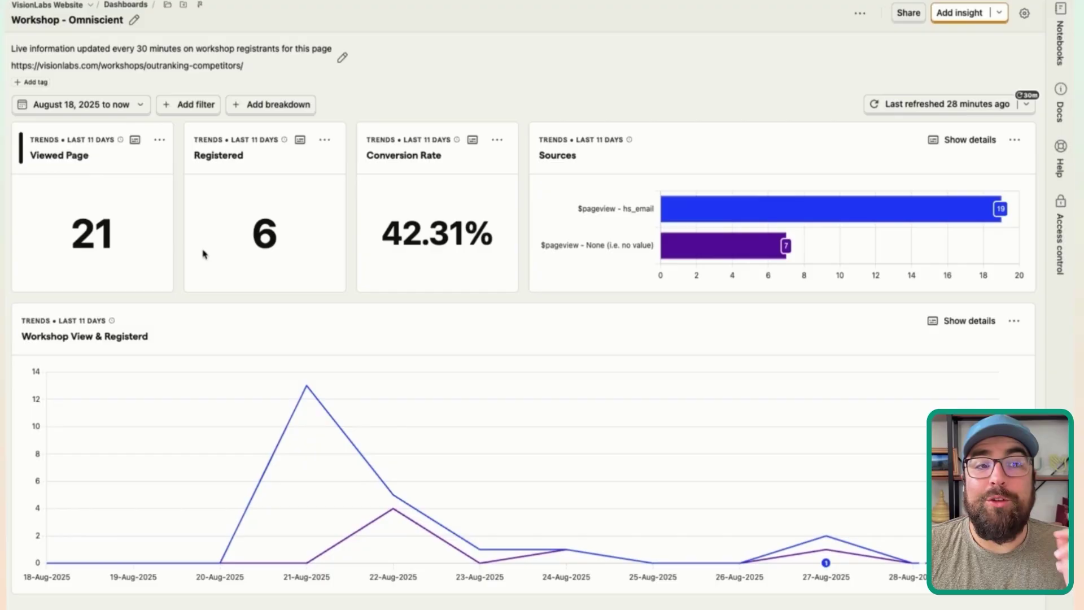
{"action": "left_click", "coordinate": [97, 227]}
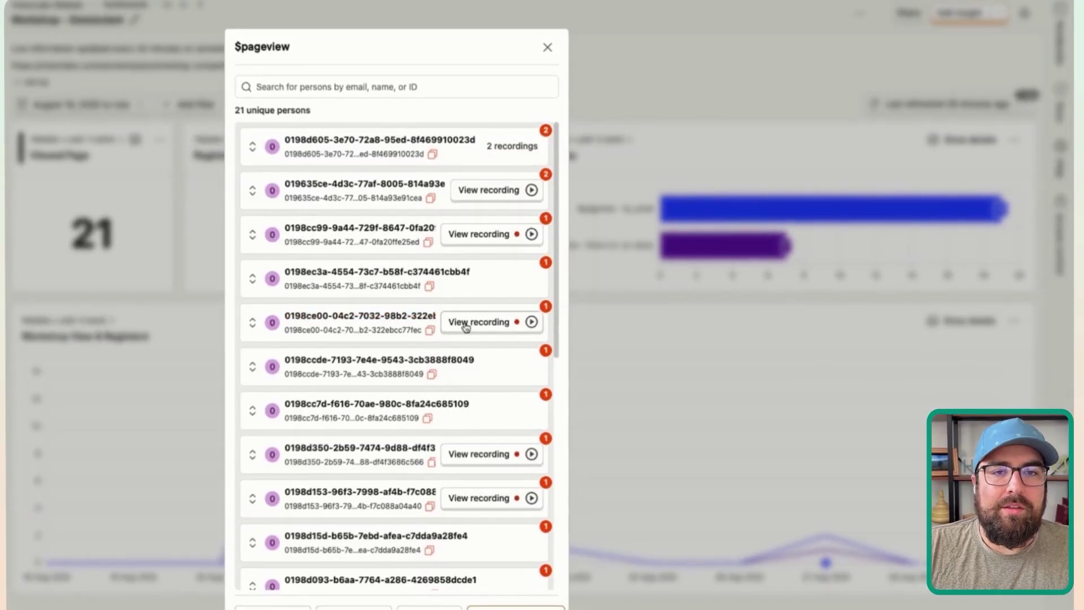
{"action": "left_click", "coordinate": [465, 325]}
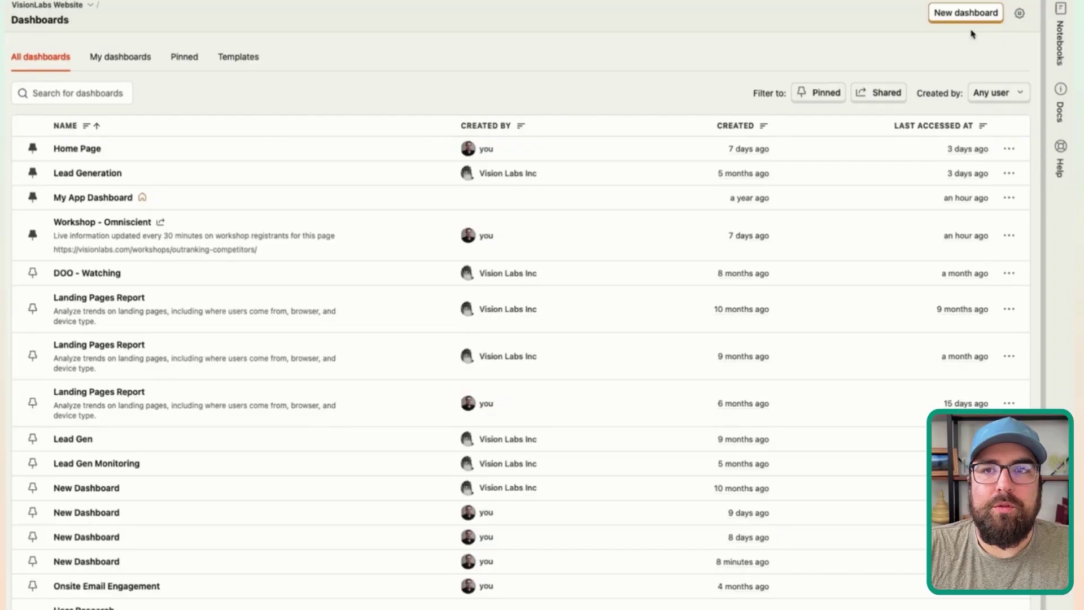
Create a blank dashboard and retitle it 'Test - YT'.
{"action": "left_click", "coordinate": [965, 12]}
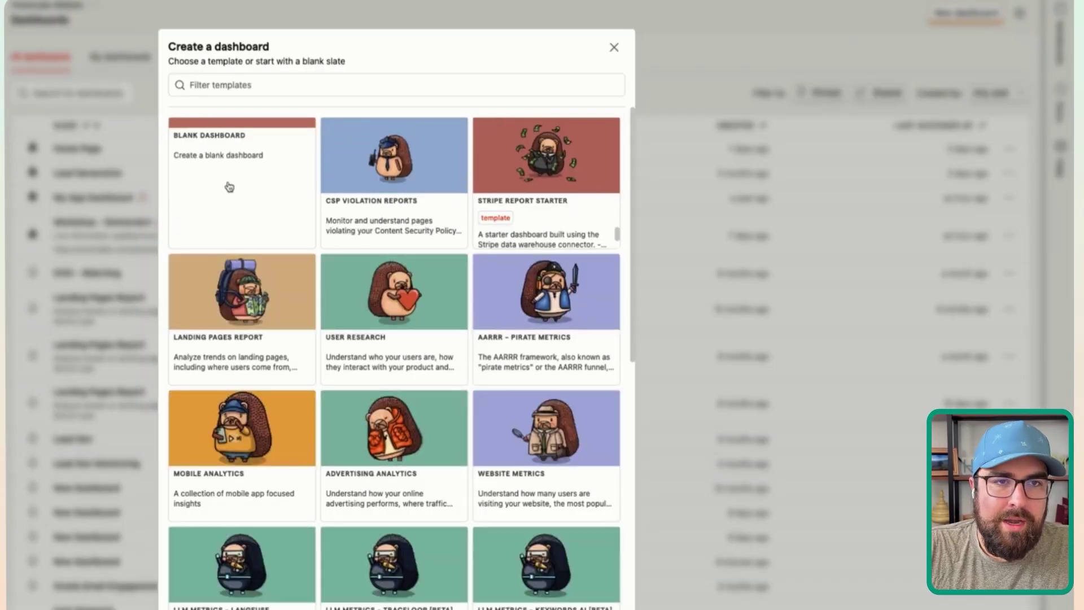
{"action": "left_click", "coordinate": [227, 186]}
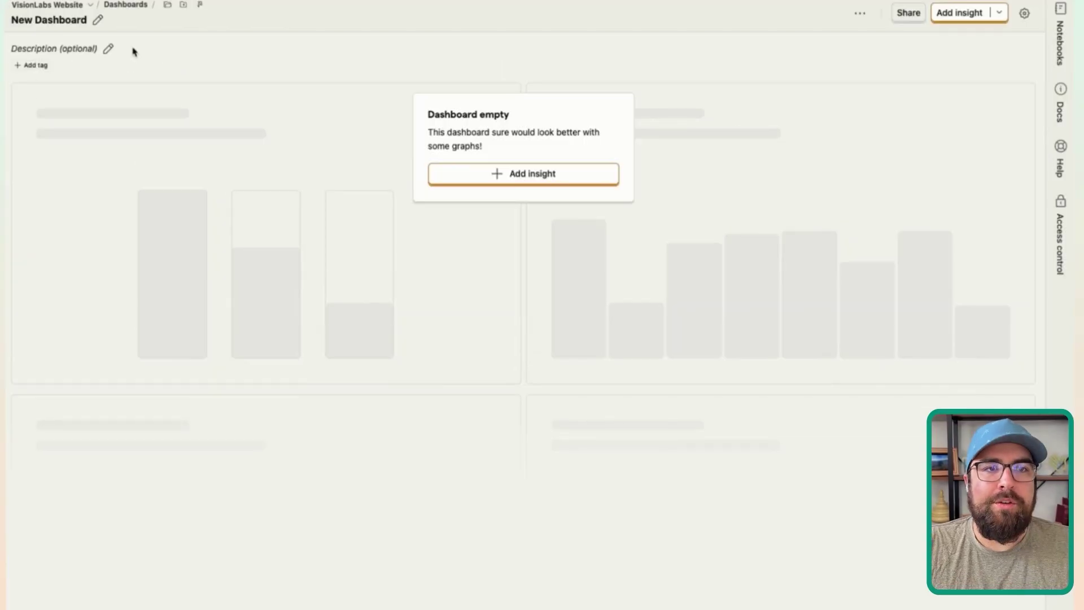
{"action": "left_click", "coordinate": [98, 23]}
{"action": "triple_click", "coordinate": [70, 30]}
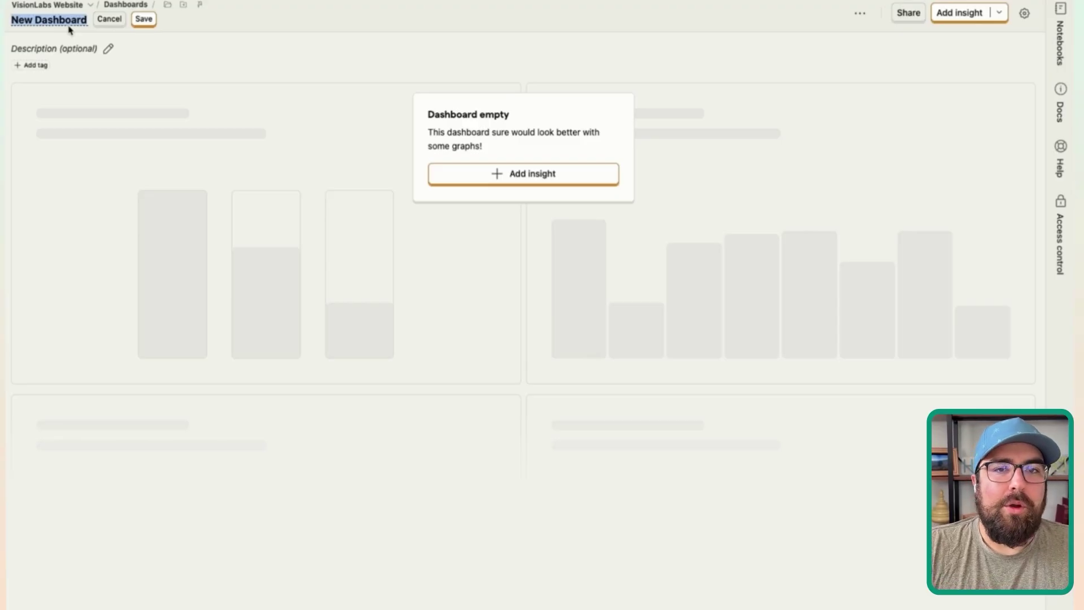
{"action": "type", "text": "Test - YT"}
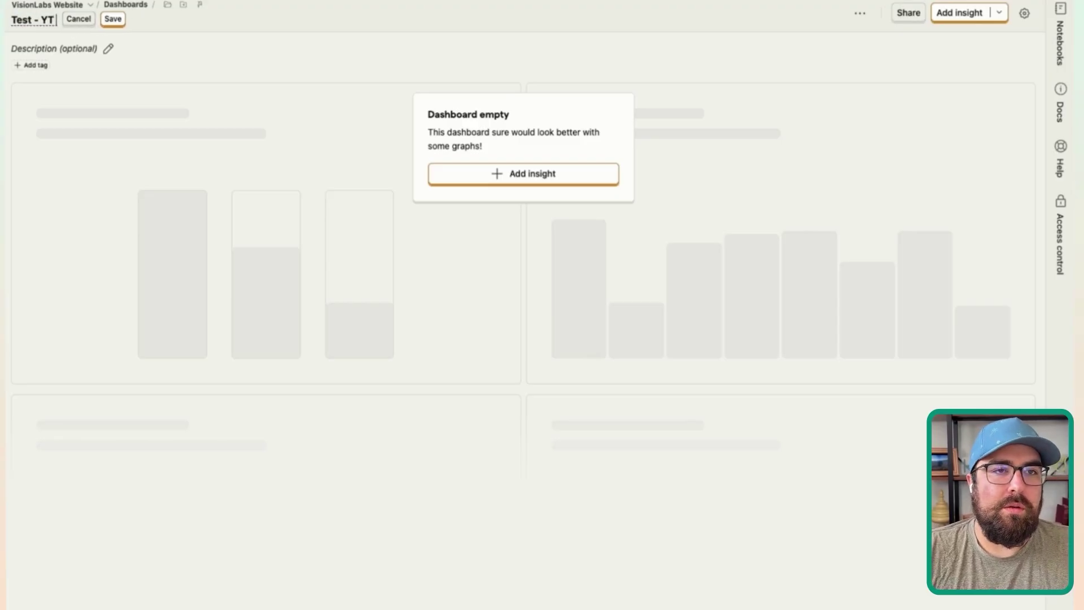
{"action": "left_click", "coordinate": [110, 19]}
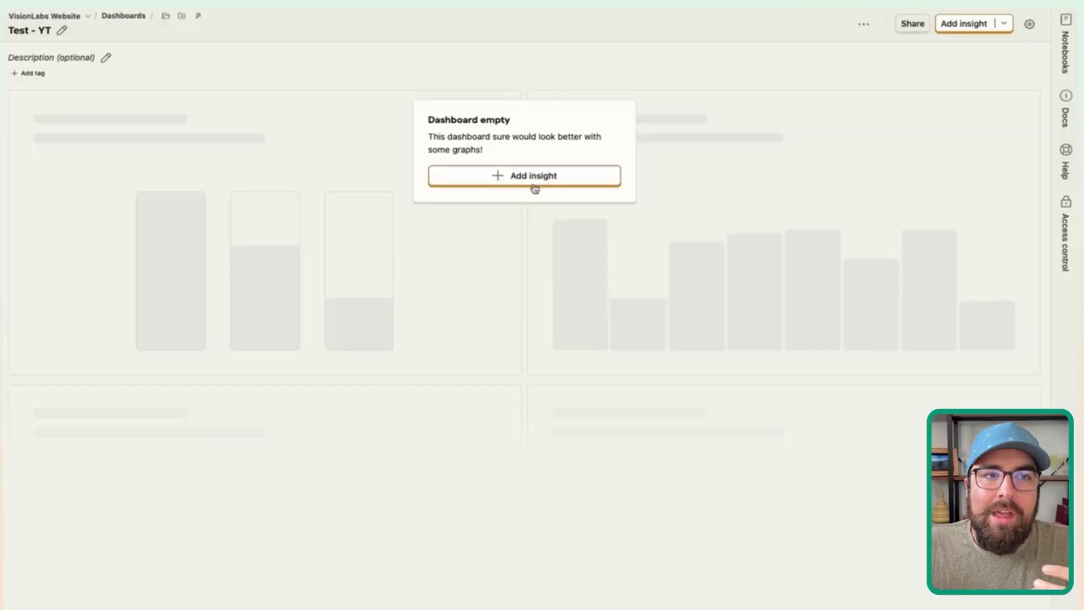
Start a new insight counting Pageview unique users, shown as a single number.
{"action": "left_click", "coordinate": [534, 176]}
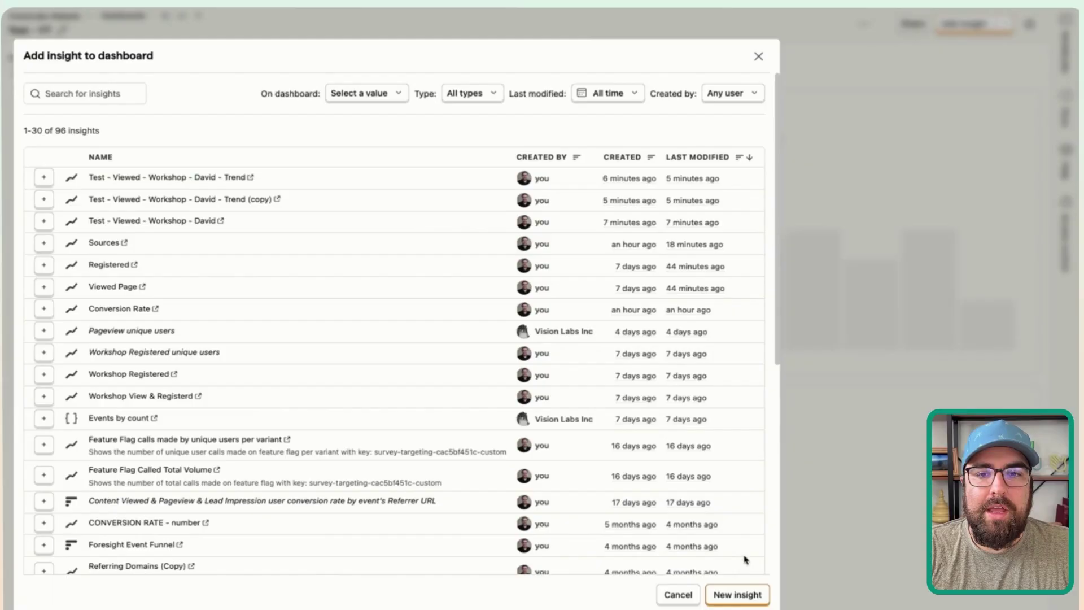
{"action": "left_click", "coordinate": [736, 595]}
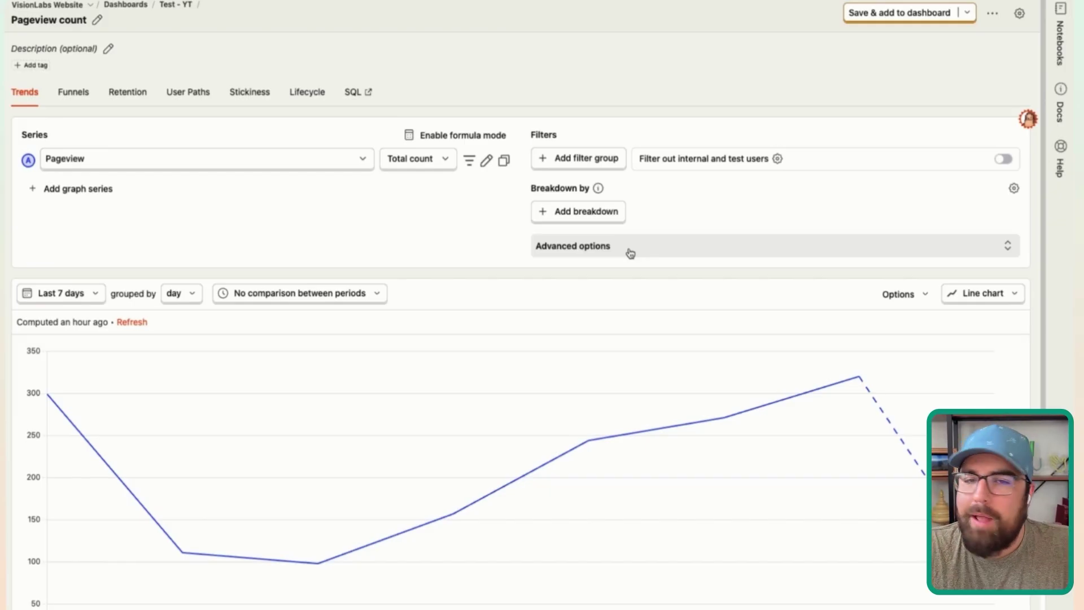
{"action": "left_click", "coordinate": [1006, 303]}
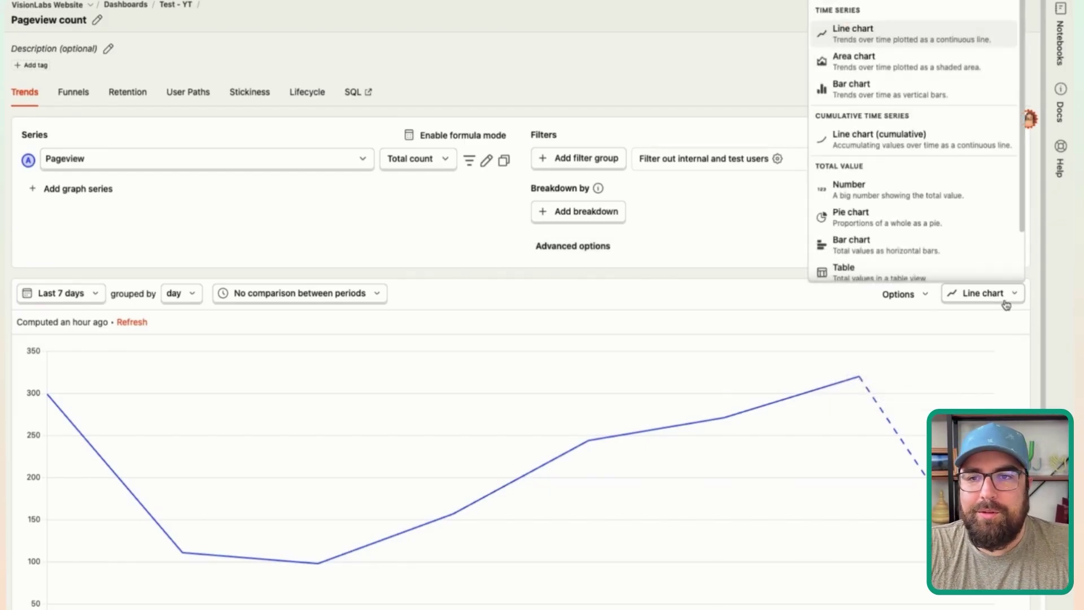
{"action": "left_click", "coordinate": [859, 187]}
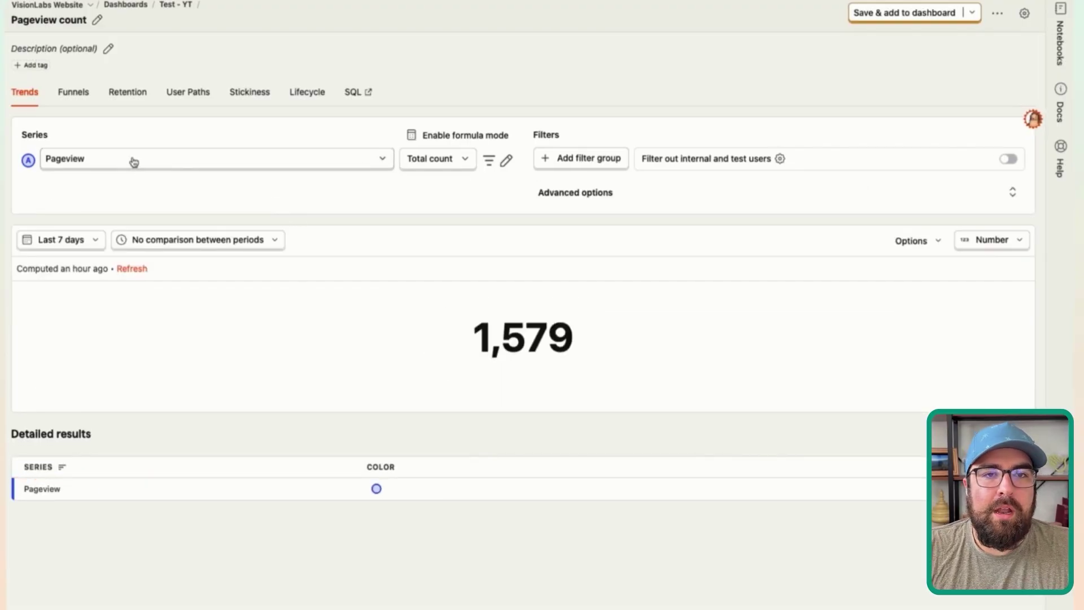
{"action": "left_click", "coordinate": [438, 161]}
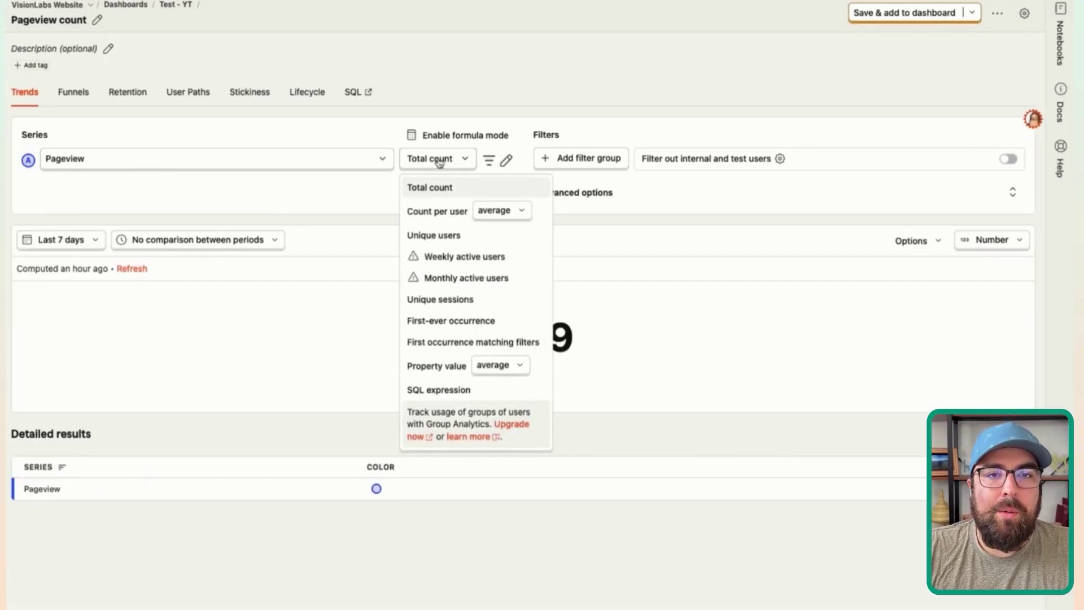
{"action": "left_click", "coordinate": [446, 237]}
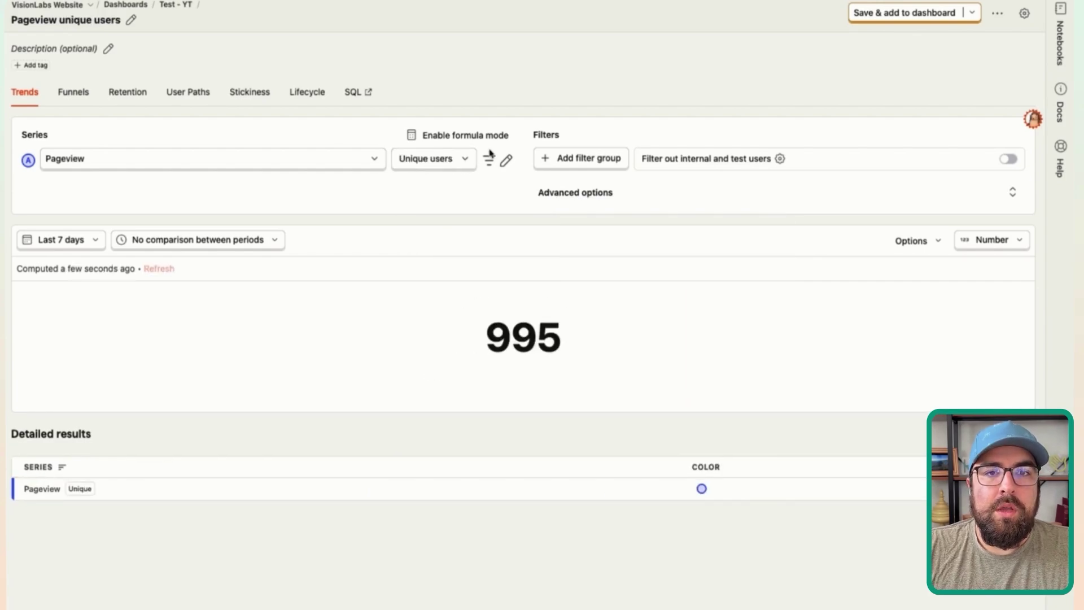
Add a Current URL 'contains' filter to the Pageview series.
{"action": "left_click", "coordinate": [490, 162]}
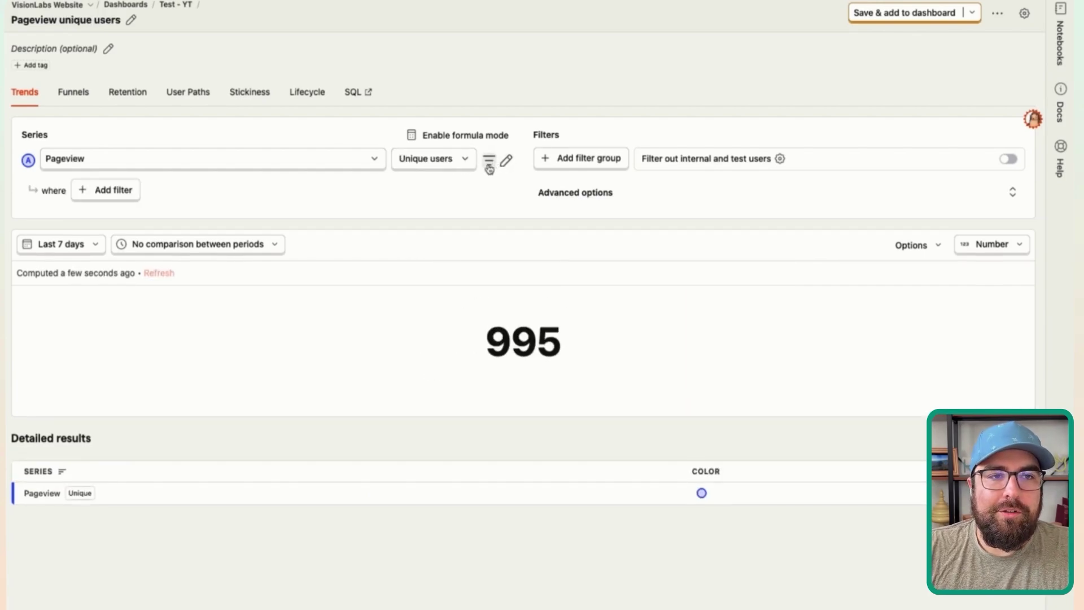
{"action": "left_click", "coordinate": [102, 191]}
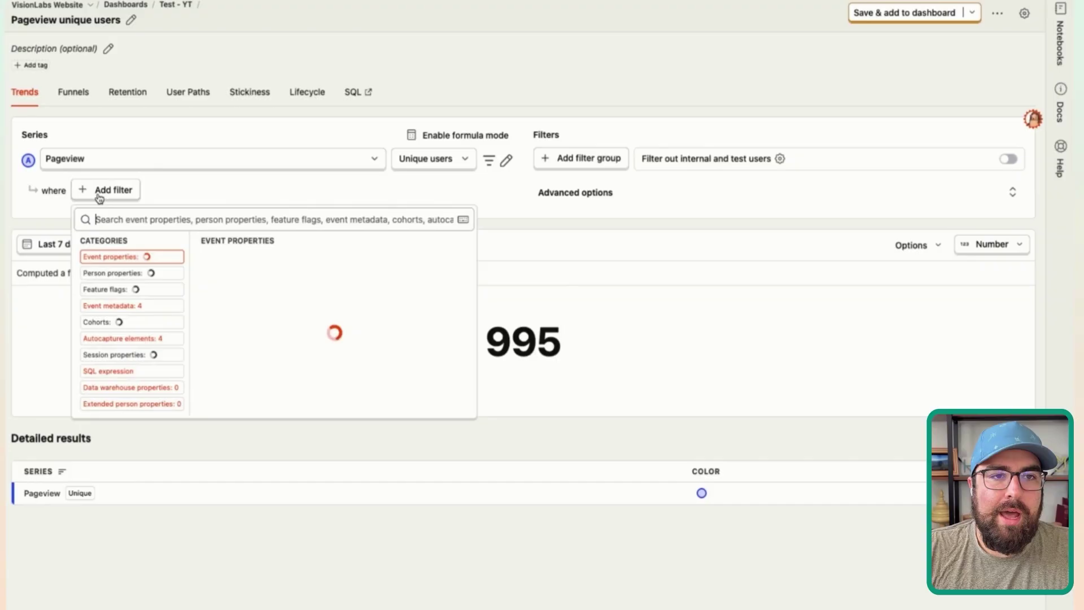
{"action": "type", "text": "curre"}
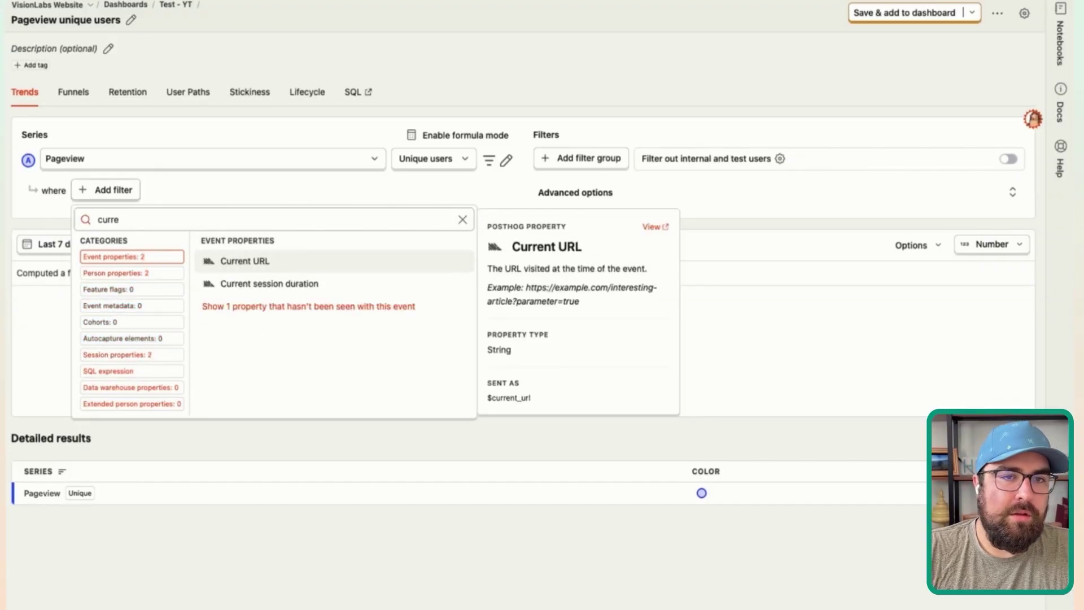
{"action": "left_click", "coordinate": [339, 259]}
{"action": "left_click", "coordinate": [248, 197]}
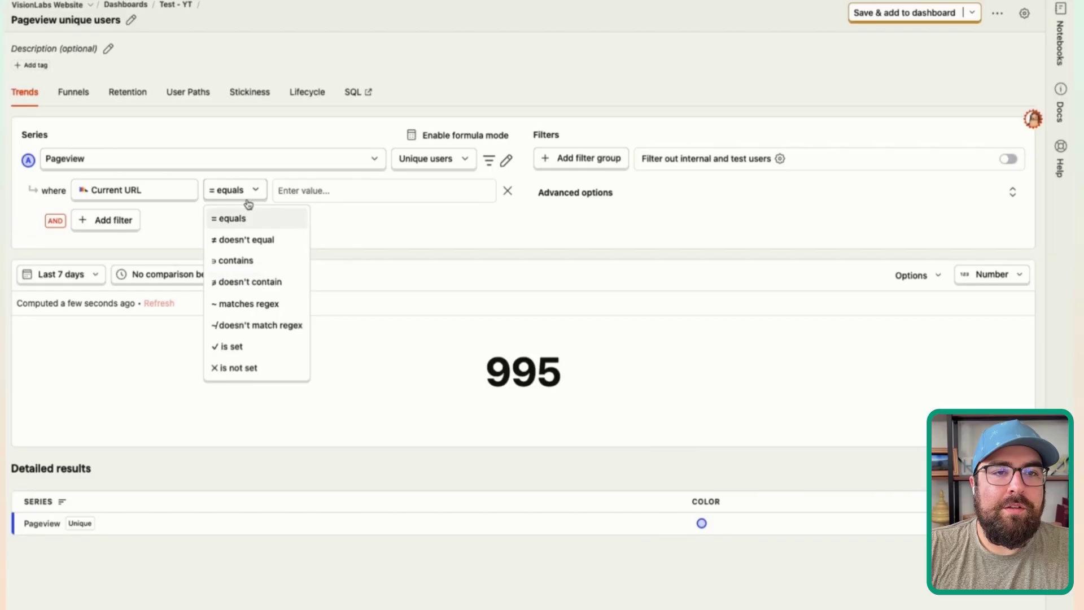
{"action": "left_click", "coordinate": [250, 259]}
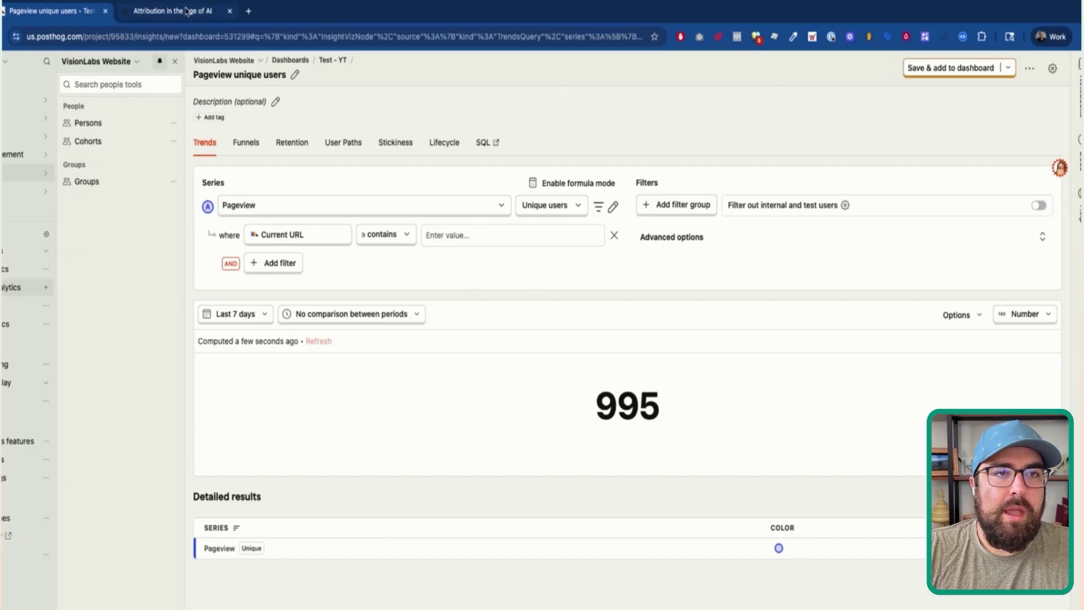
{"action": "left_click", "coordinate": [169, 11]}
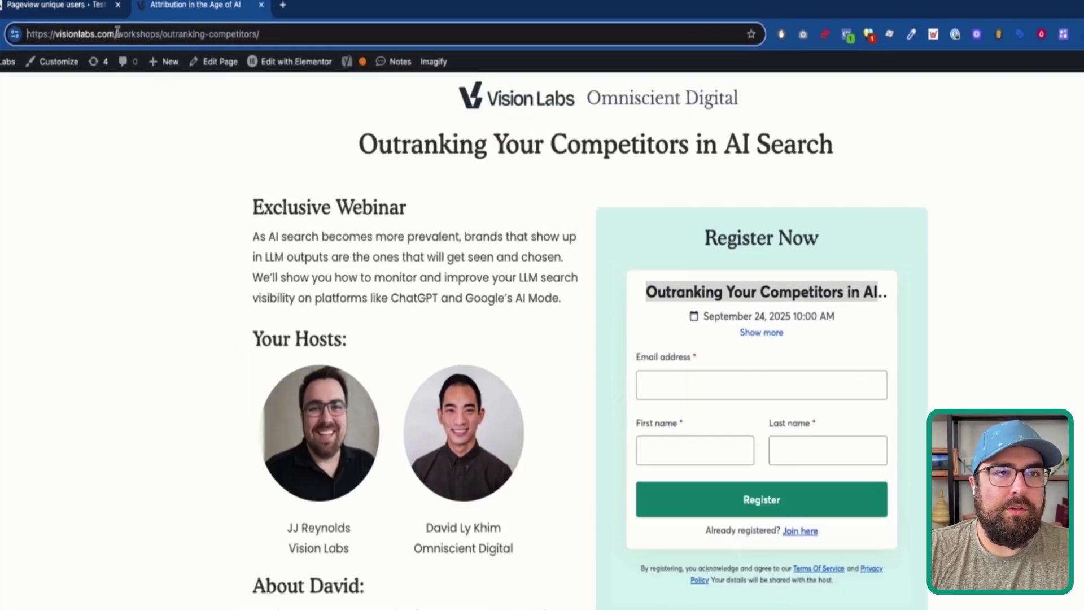
Copy the full webinar page address from the browser's address bar.
{"action": "left_click_drag", "start_coordinate": [103, 36], "coordinate": [178, 38]}
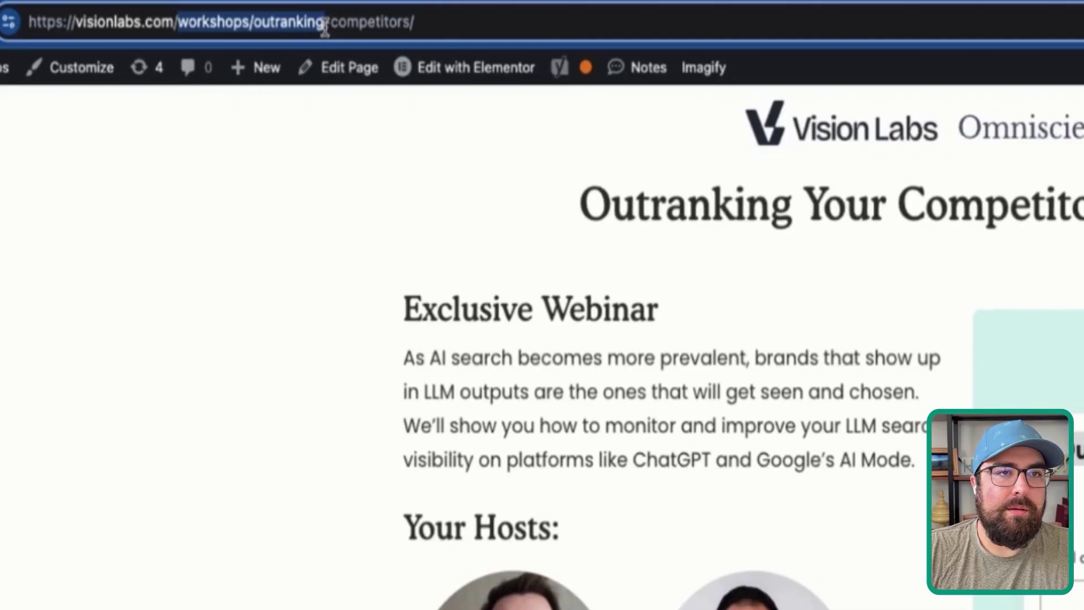
{"action": "left_click", "coordinate": [418, 25], "text": "shift"}
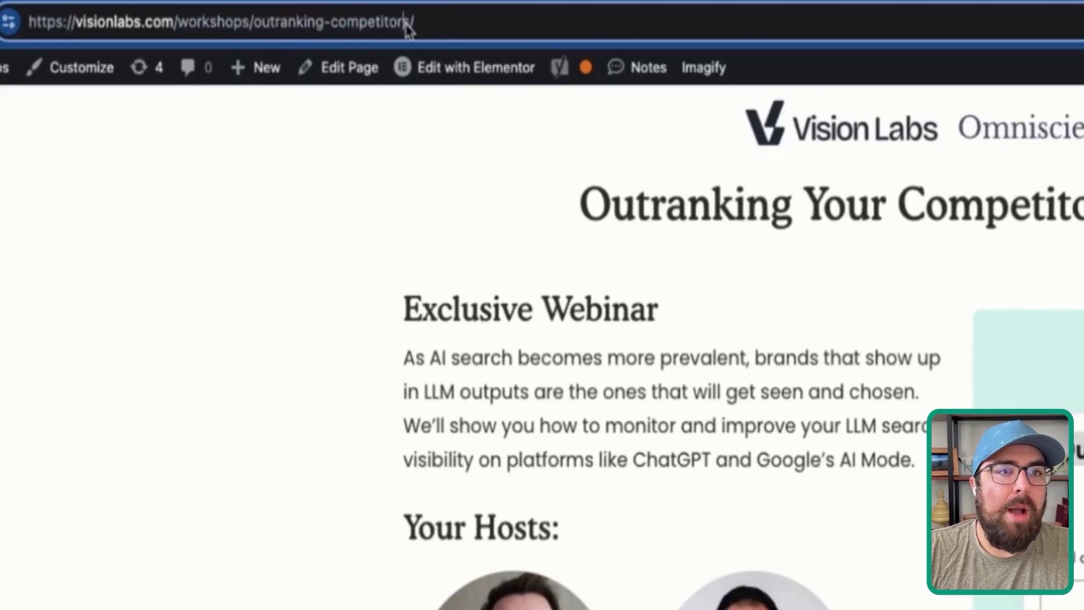
{"action": "triple_click", "coordinate": [411, 22]}
{"action": "key", "text": "ctrl+c"}
{"action": "left_click", "coordinate": [281, 22]}
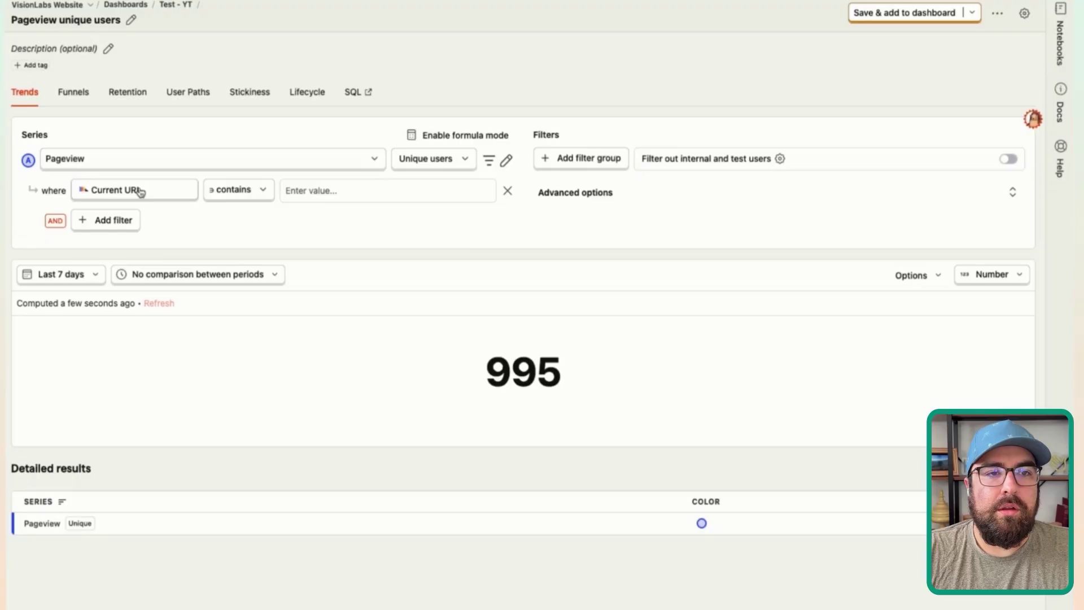
Paste visionlabs.com/workshops/outranking-competitors/ as the Current URL value, dropping unique users to 9.
{"action": "left_click", "coordinate": [344, 189]}
{"action": "key", "text": "ctrl+v"}
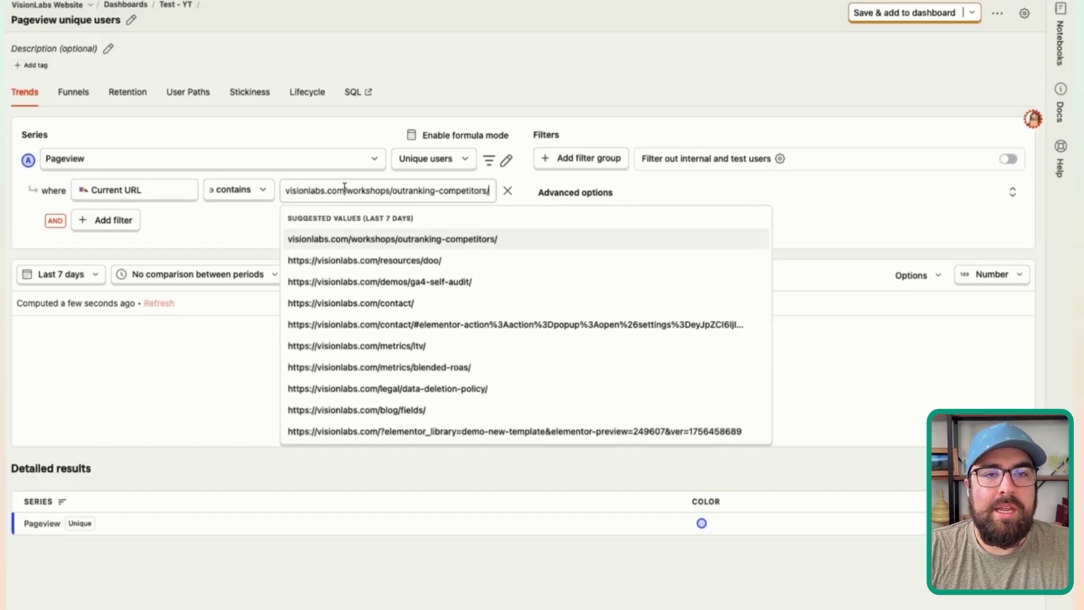
{"action": "left_click", "coordinate": [246, 228]}
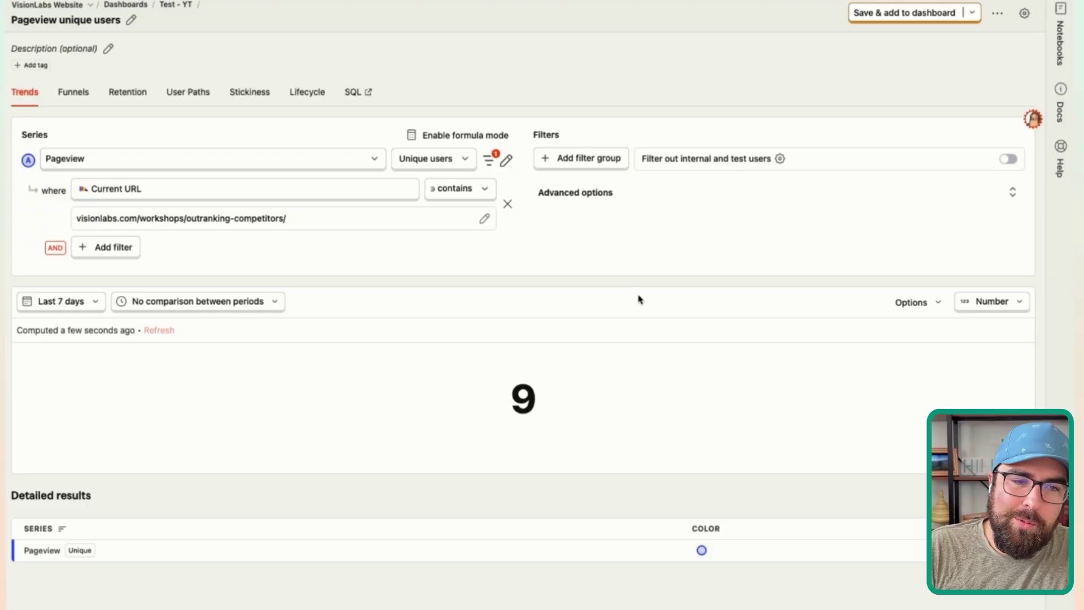
Retitle the insight 'Test - YT - Workshop - [host's name] - Viewed'.
{"action": "left_click", "coordinate": [131, 20]}
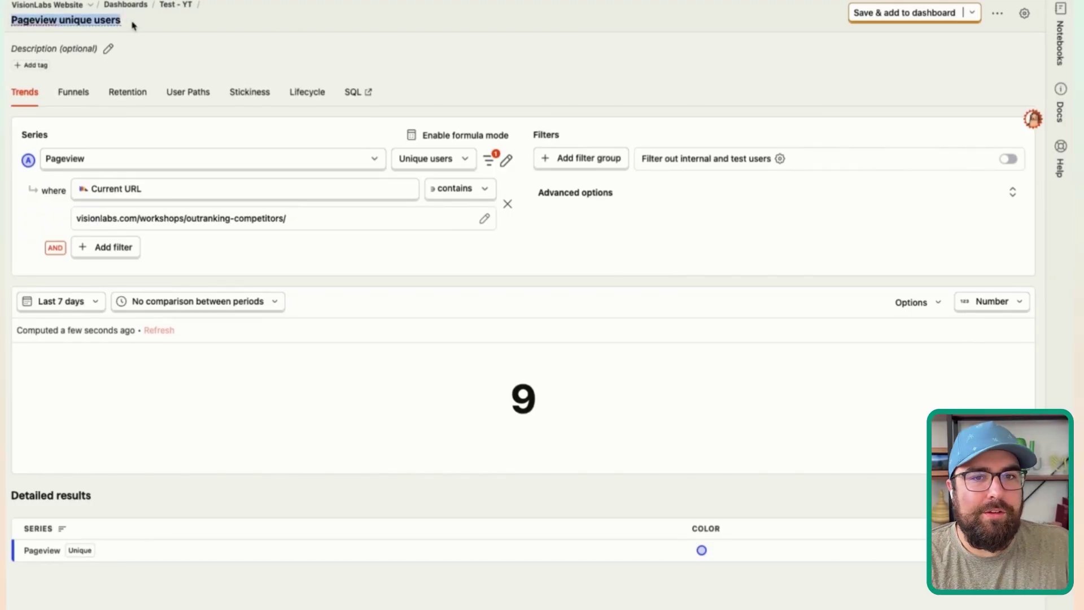
{"action": "type", "text": "Te"}
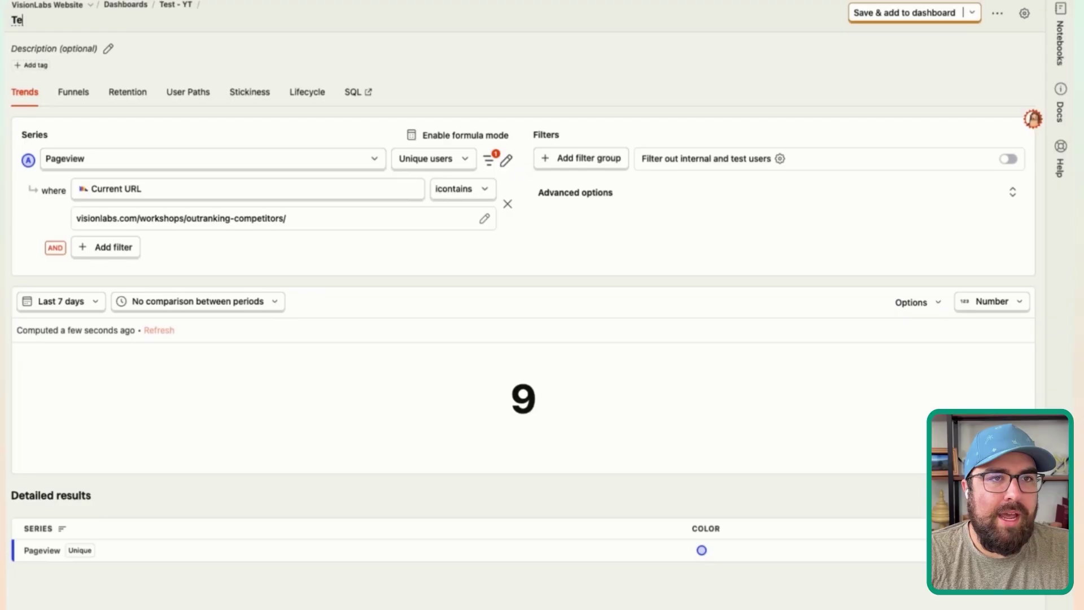
{"action": "type", "text": "st"}
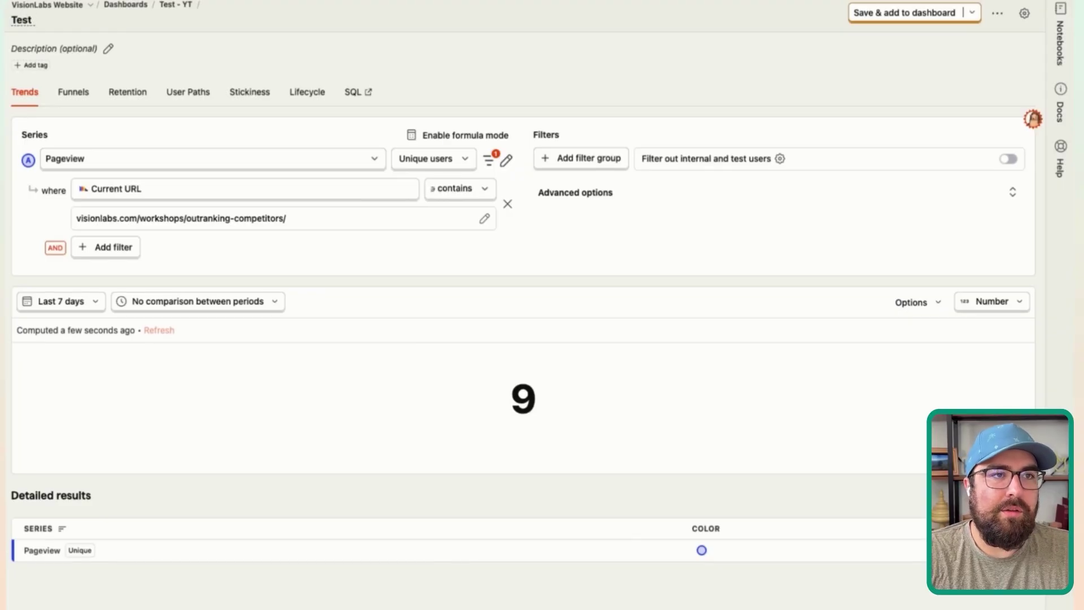
{"action": "type", "text": " - YT"}
{"action": "key", "text": "BackSpace"}
{"action": "type", "text": "YT -"}
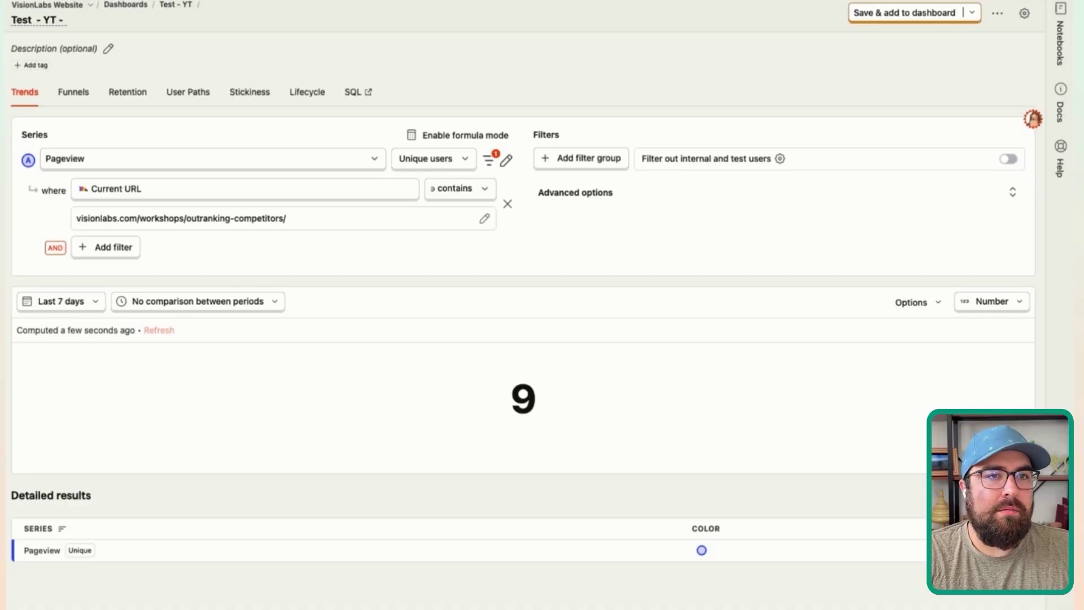
{"action": "type", "text": "Work"}
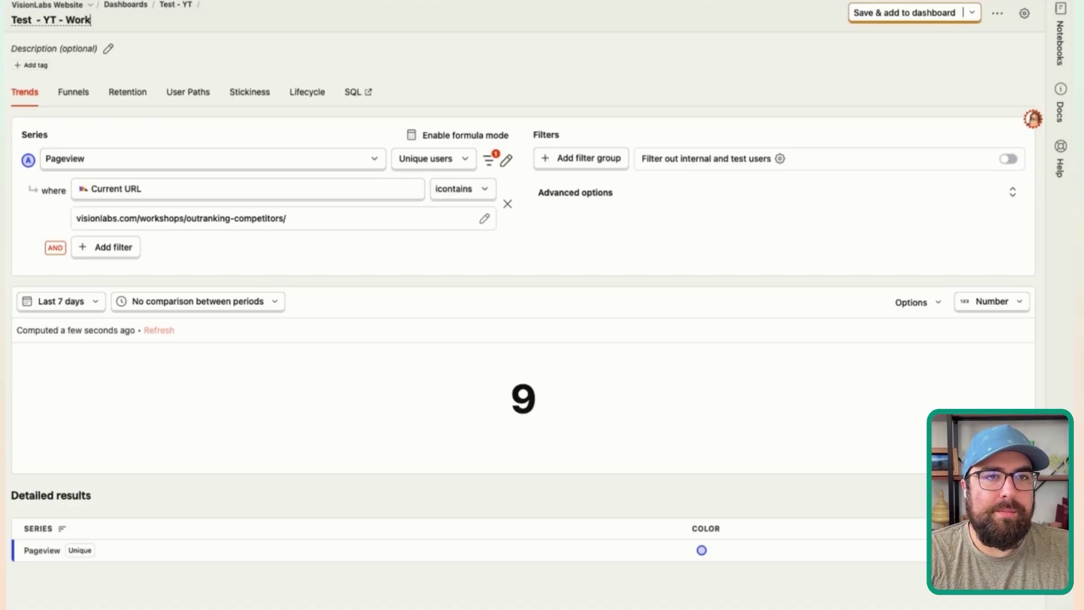
{"action": "type", "text": "shop - David - Viewed"}
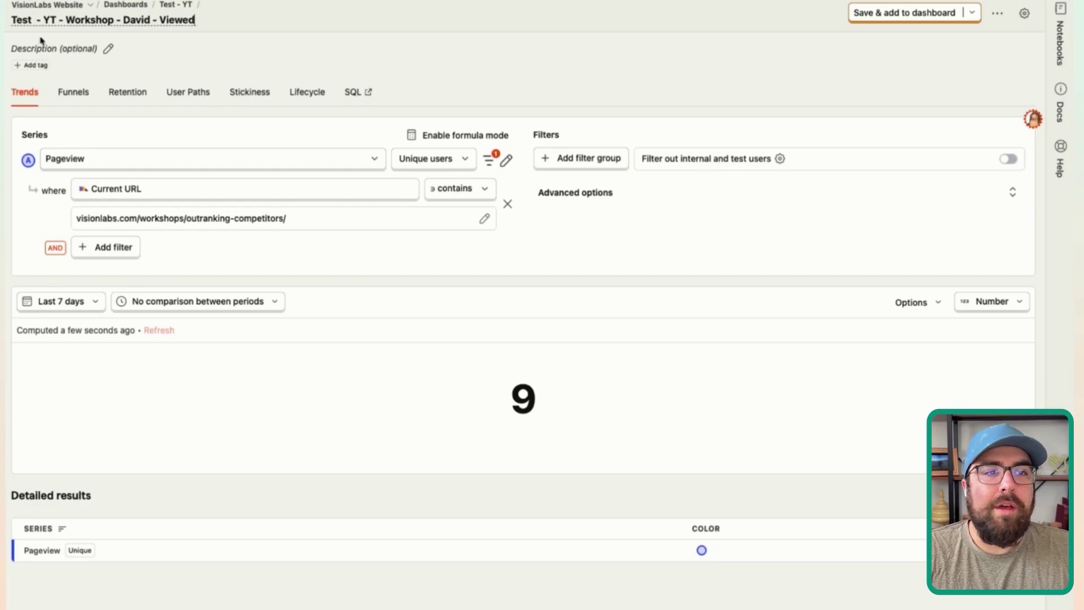
{"action": "left_click_drag", "start_coordinate": [59, 20], "coordinate": [8, 21]}
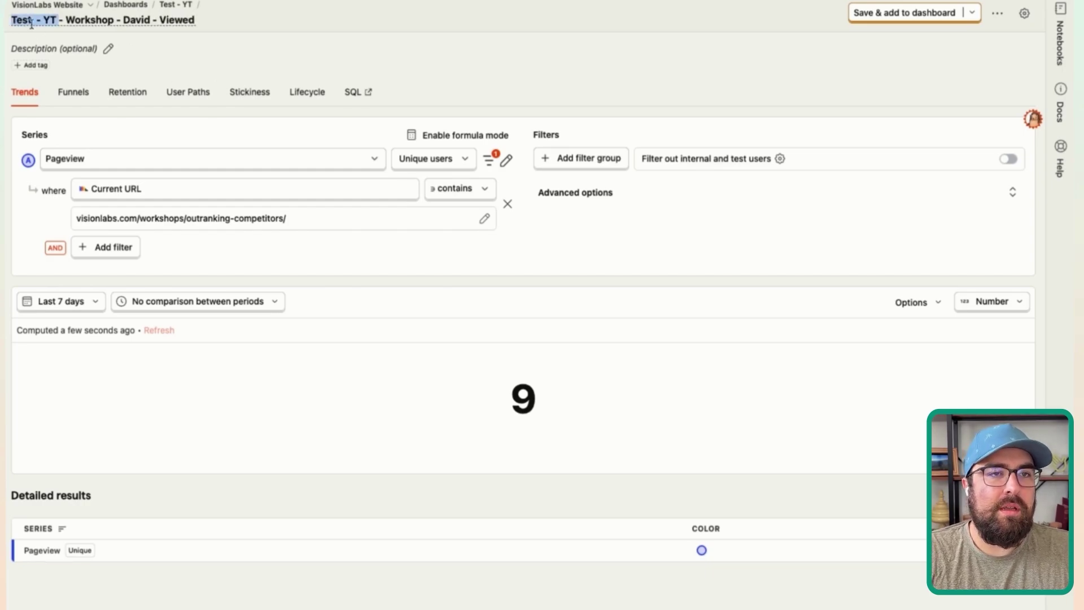
{"action": "double_click", "coordinate": [71, 21]}
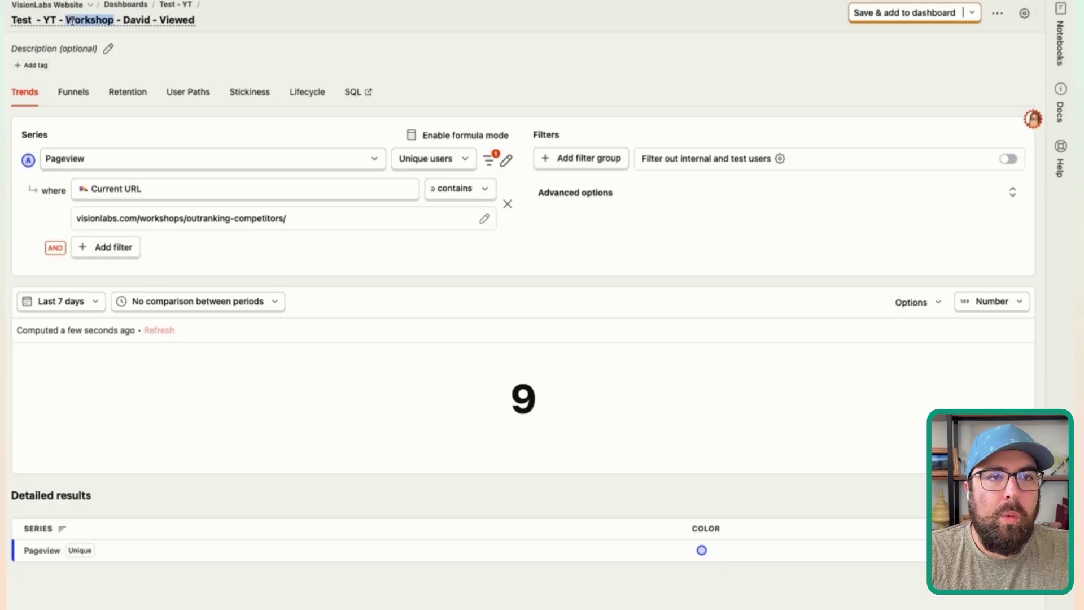
{"action": "double_click", "coordinate": [136, 19]}
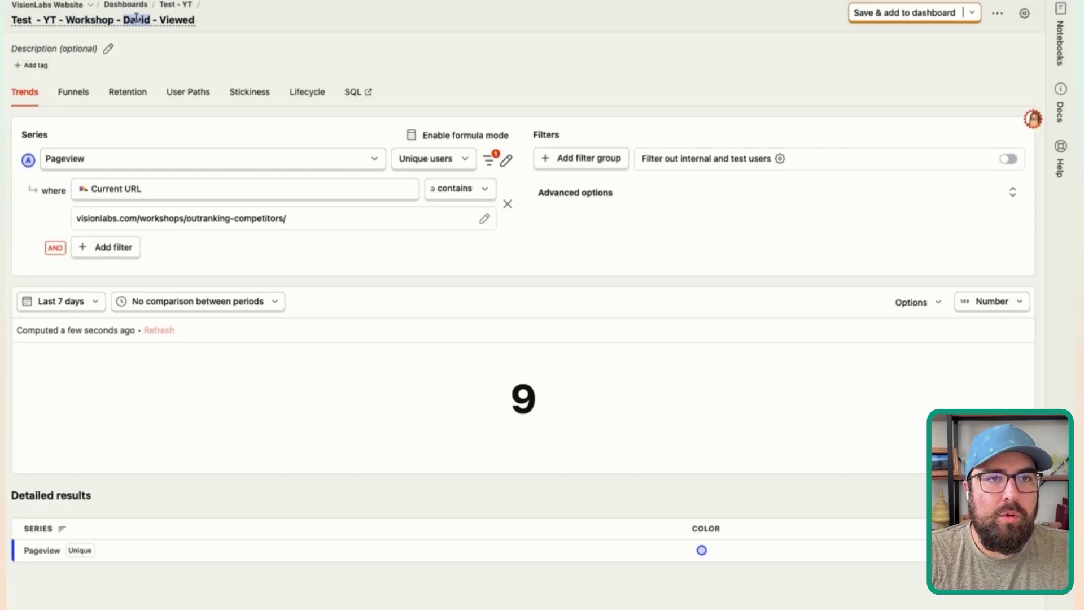
{"action": "triple_click", "coordinate": [173, 22]}
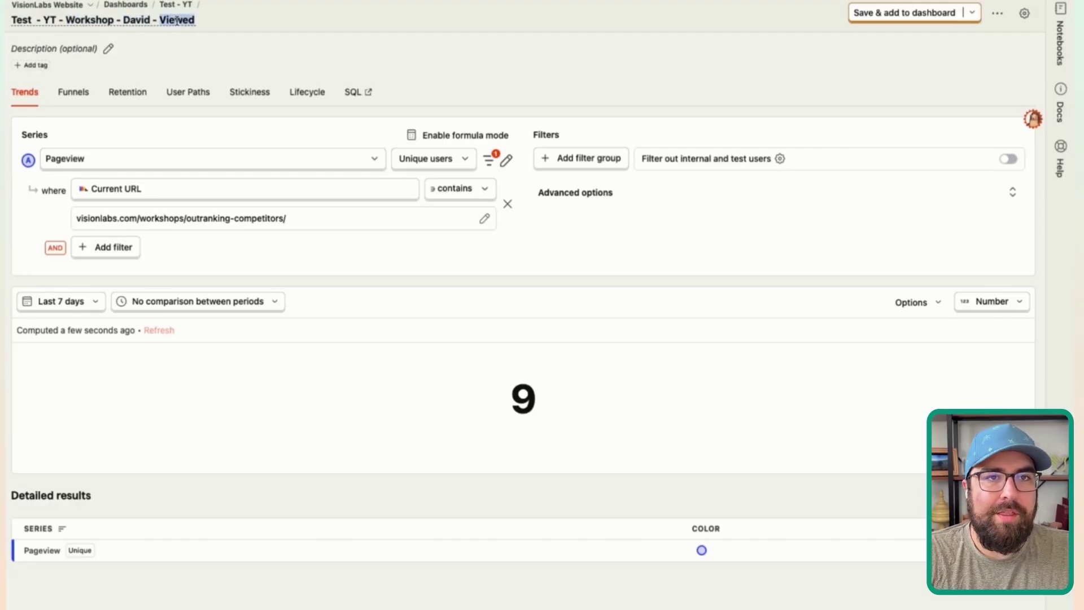
{"action": "left_click", "coordinate": [223, 43]}
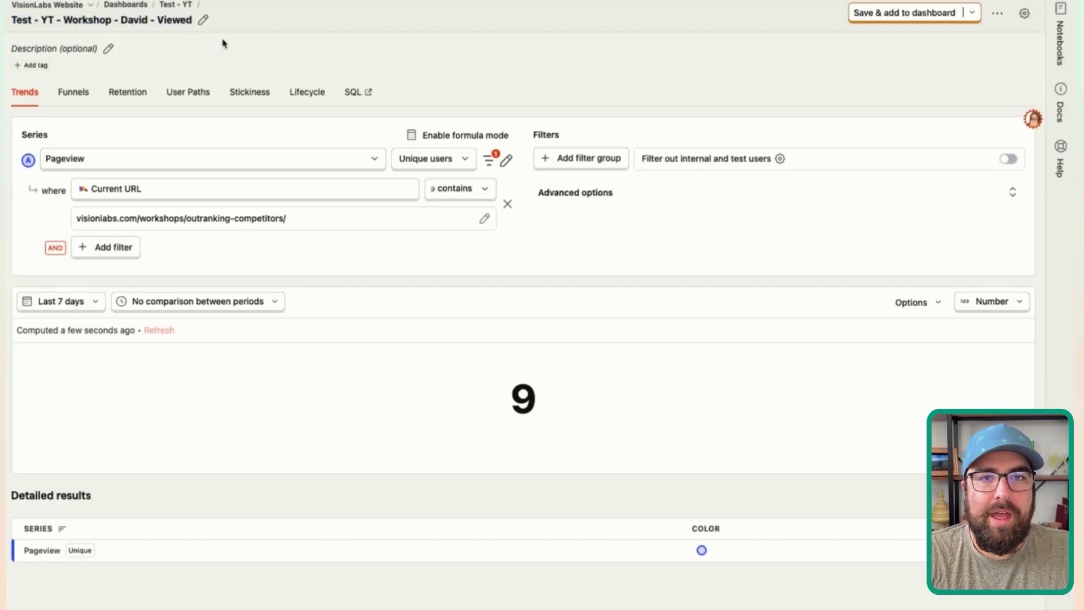
Add the insight to Test - YT with a custom date range starting August 17, 2025.
{"action": "left_click", "coordinate": [912, 16]}
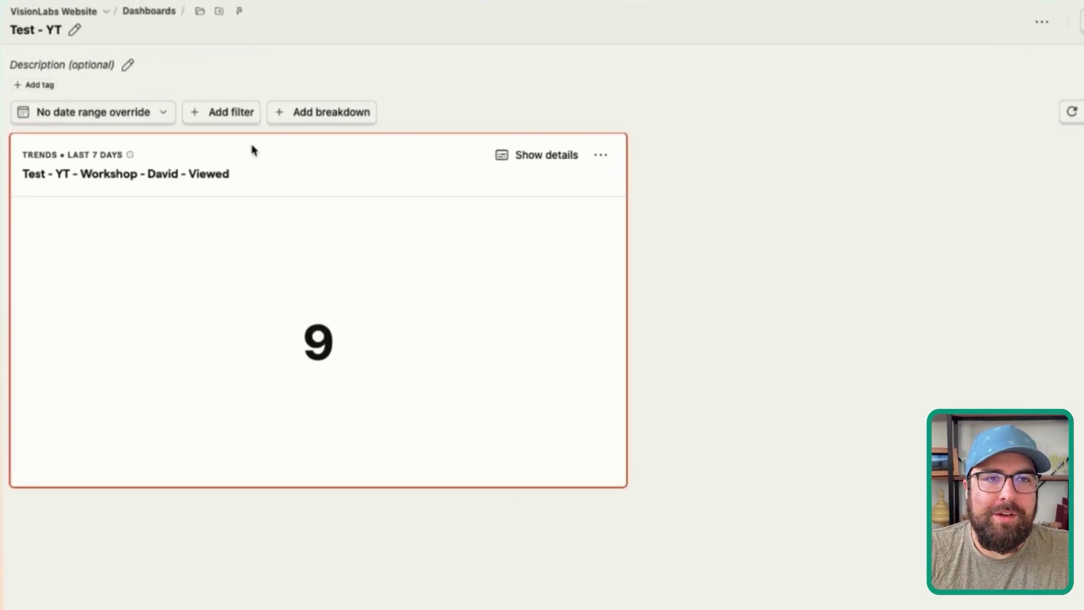
{"action": "left_click", "coordinate": [157, 122]}
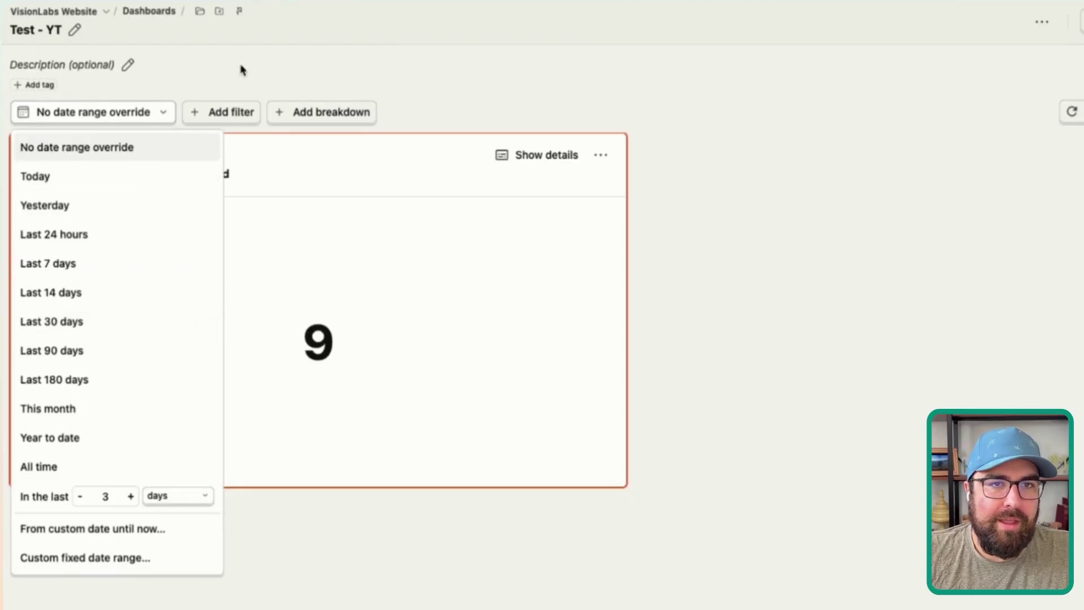
{"action": "left_click", "coordinate": [145, 110]}
{"action": "left_click", "coordinate": [138, 116]}
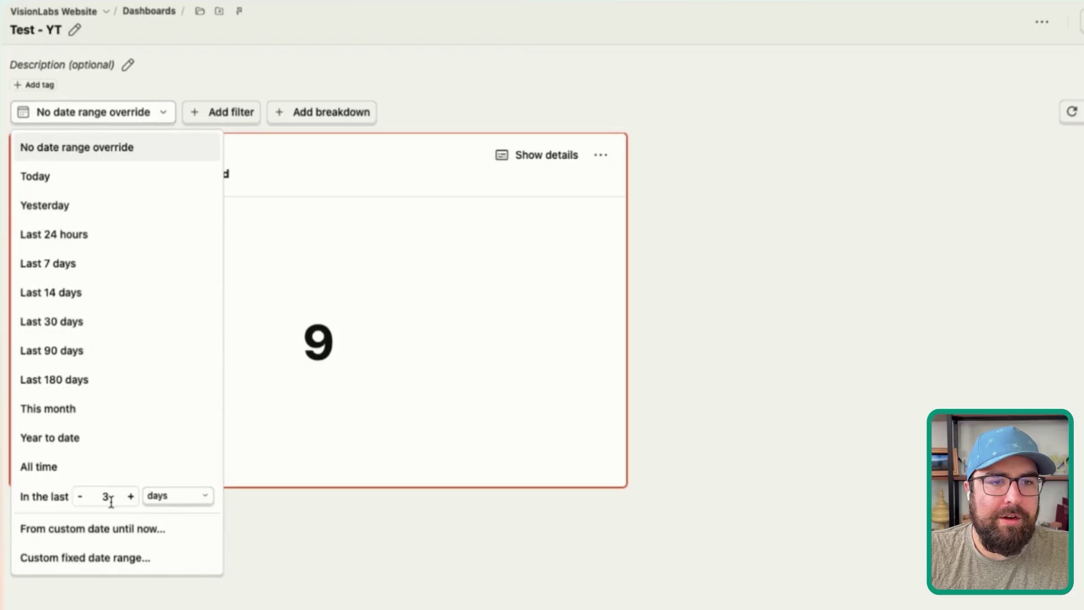
{"action": "left_click", "coordinate": [99, 554]}
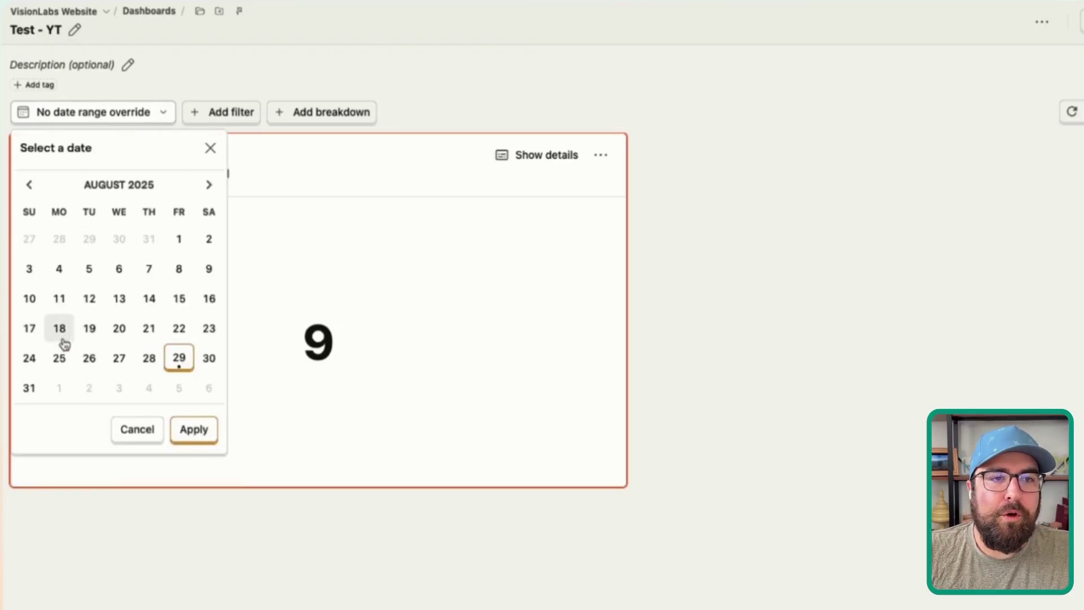
{"action": "left_click", "coordinate": [31, 333]}
{"action": "left_click", "coordinate": [203, 435]}
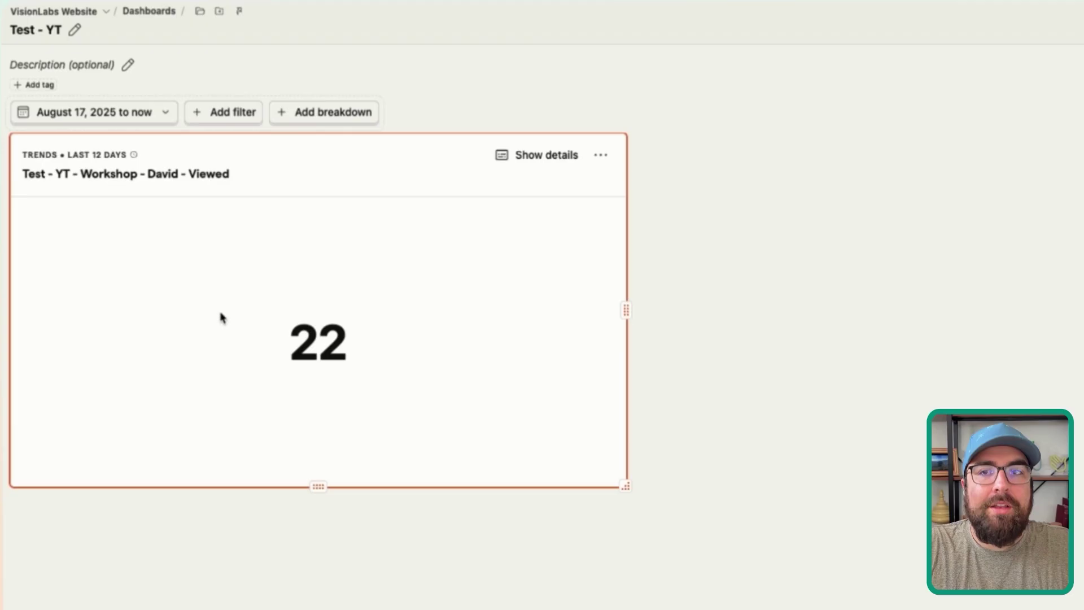
Shrink the insight tile and save the dashboard layout.
{"action": "left_click_drag", "start_coordinate": [630, 490], "coordinate": [363, 423]}
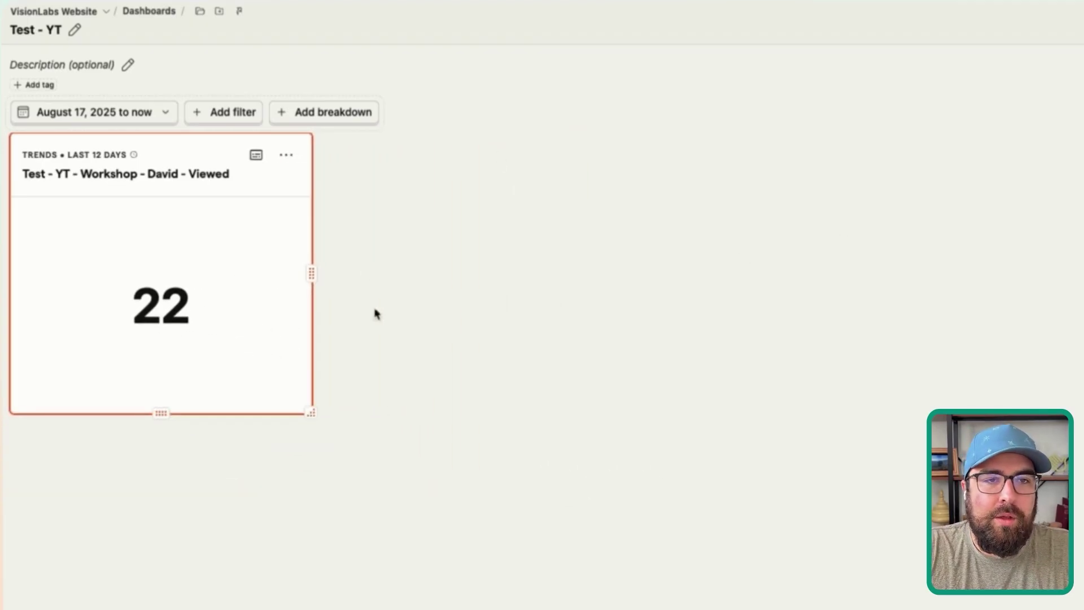
{"action": "left_click_drag", "start_coordinate": [159, 415], "coordinate": [167, 356]}
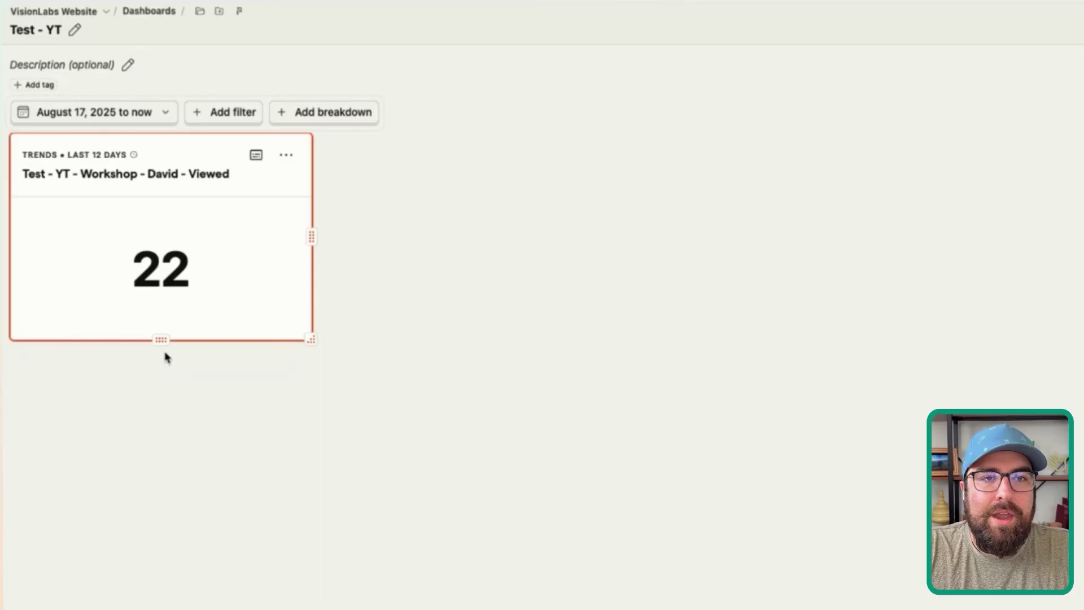
{"action": "left_click_drag", "start_coordinate": [314, 342], "coordinate": [276, 341]}
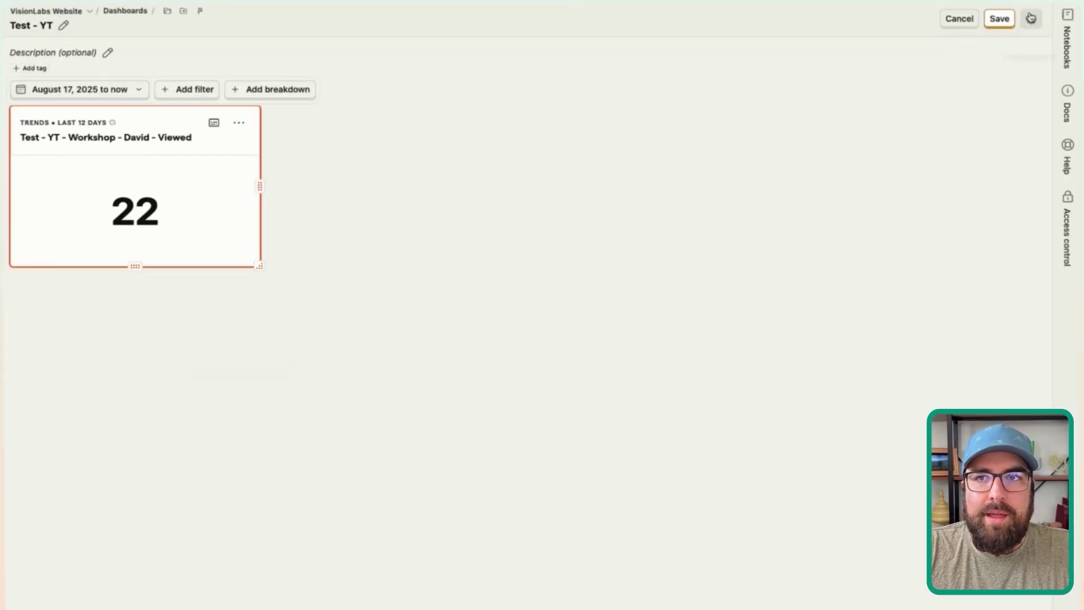
{"action": "left_click", "coordinate": [1000, 20]}
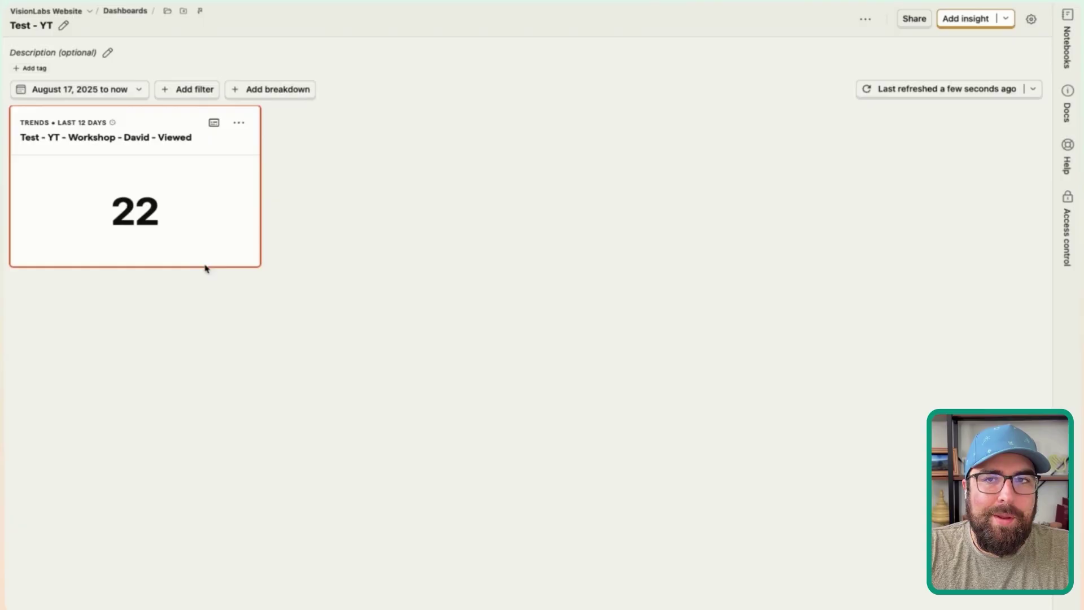
Start a new dashboard insight and replace 'Viewed' in its title with 'Registered'.
{"action": "left_click", "coordinate": [971, 23]}
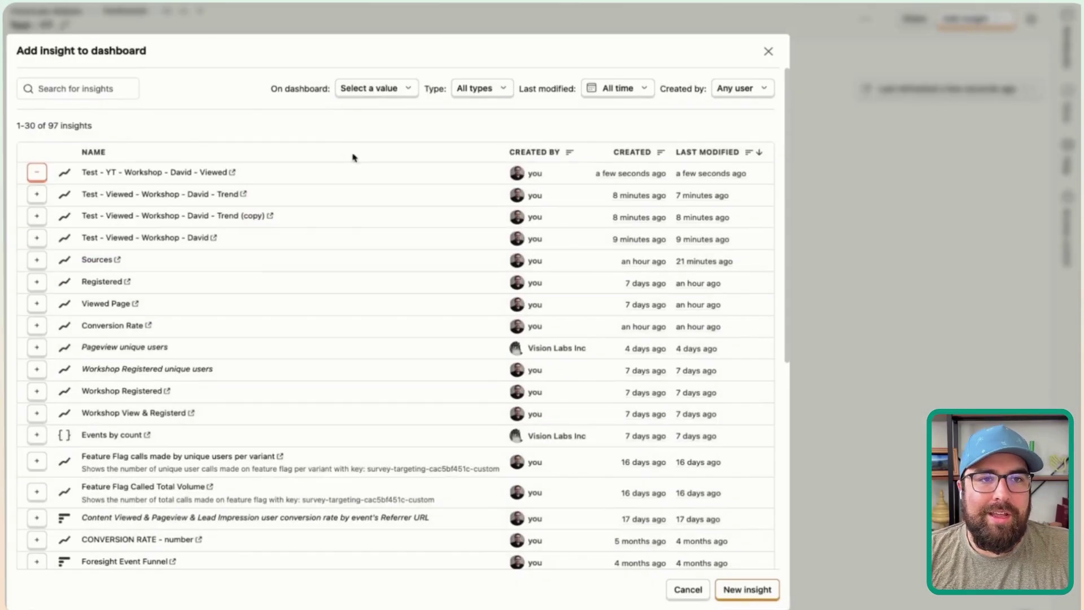
{"action": "left_click", "coordinate": [751, 589]}
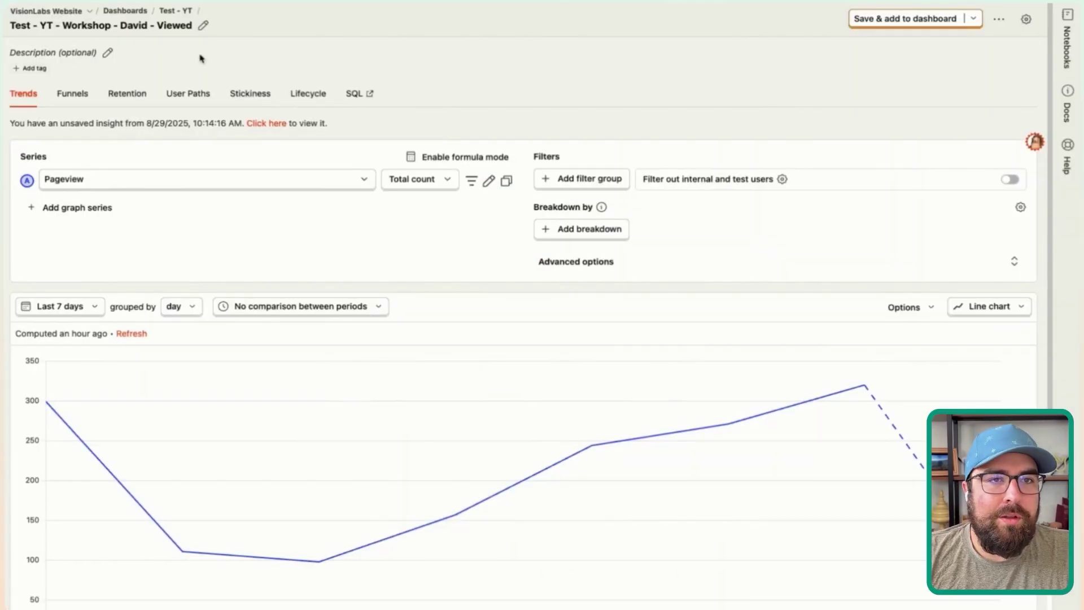
{"action": "left_click", "coordinate": [203, 29]}
{"action": "double_click", "coordinate": [184, 26]}
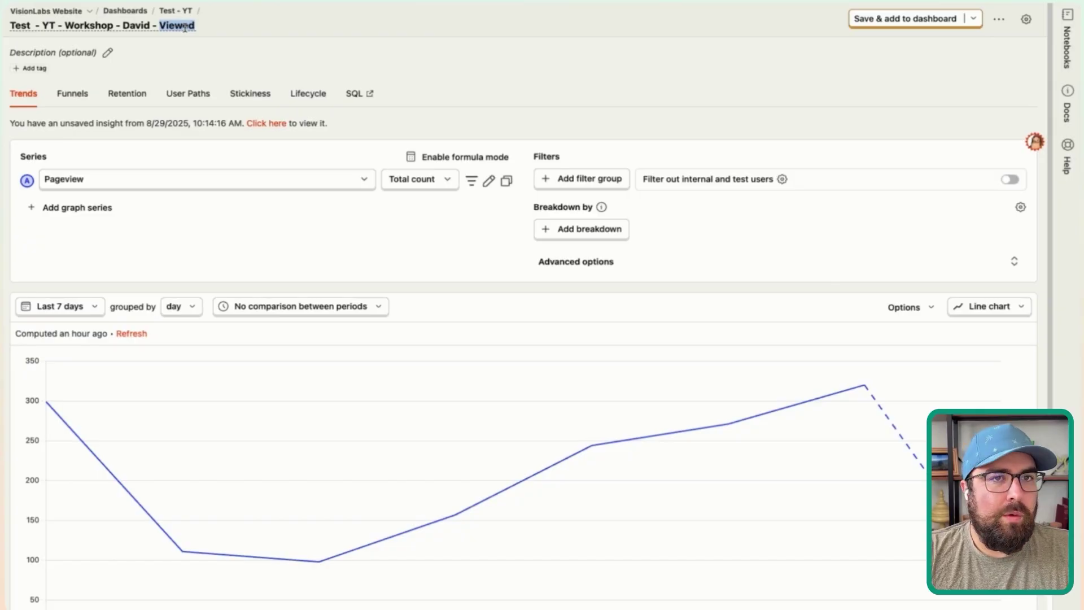
{"action": "type", "text": "Registered"}
{"action": "key", "text": "Return"}
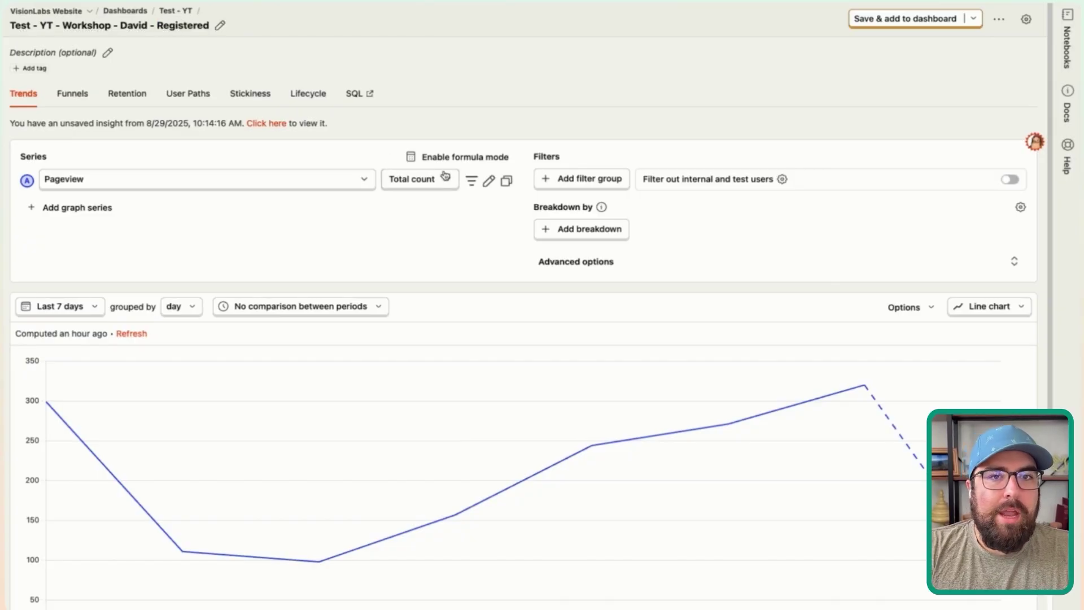
Show the insight as a Number counting the Workshop Registered event.
{"action": "left_click", "coordinate": [987, 316]}
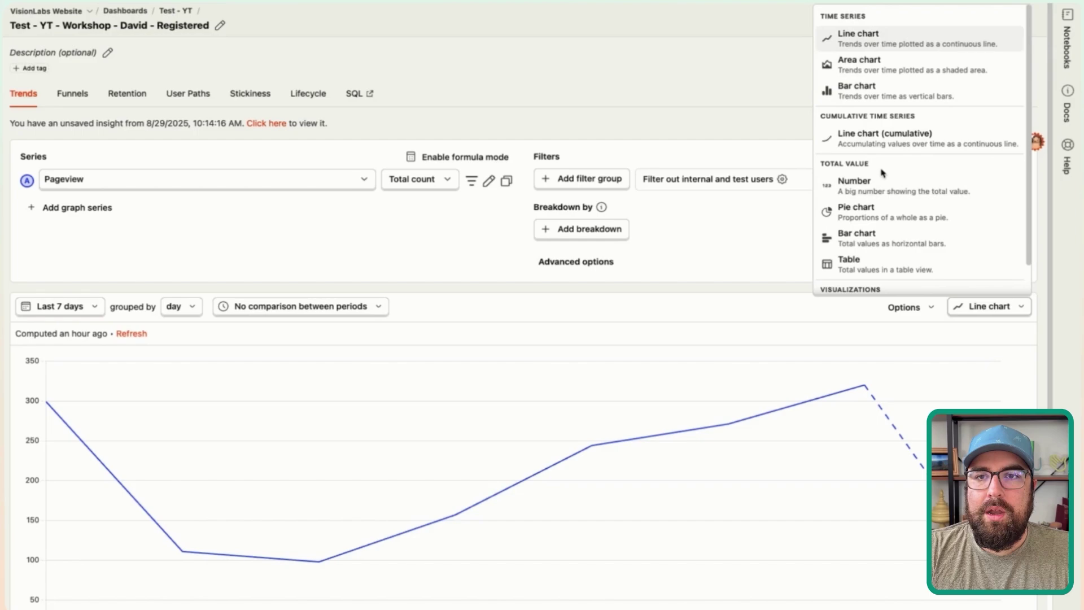
{"action": "left_click", "coordinate": [888, 188]}
{"action": "left_click", "coordinate": [373, 158]}
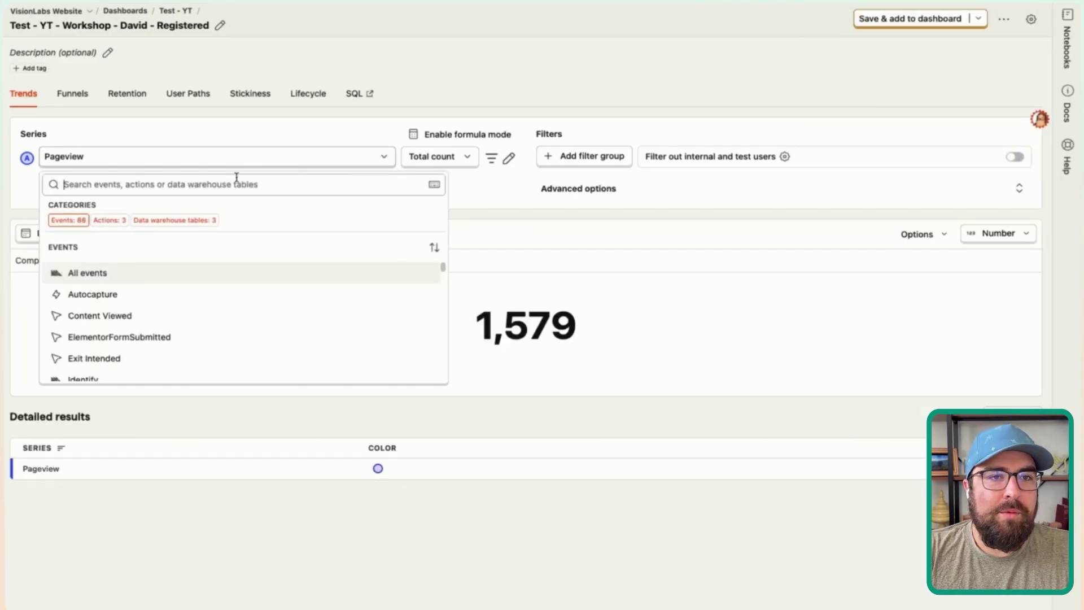
{"action": "type", "text": "reg"}
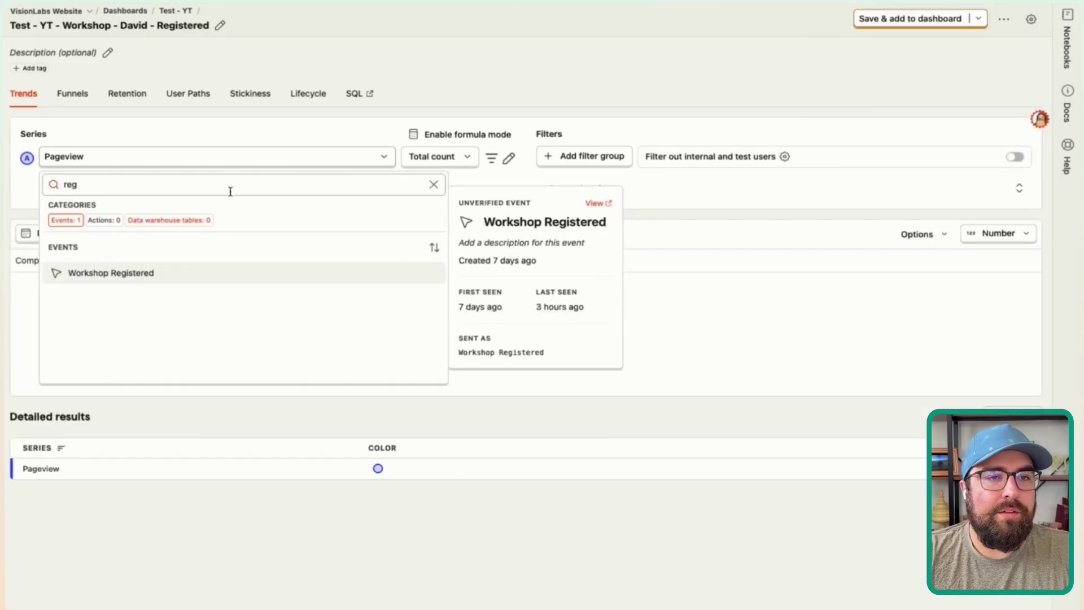
{"action": "left_click", "coordinate": [95, 275]}
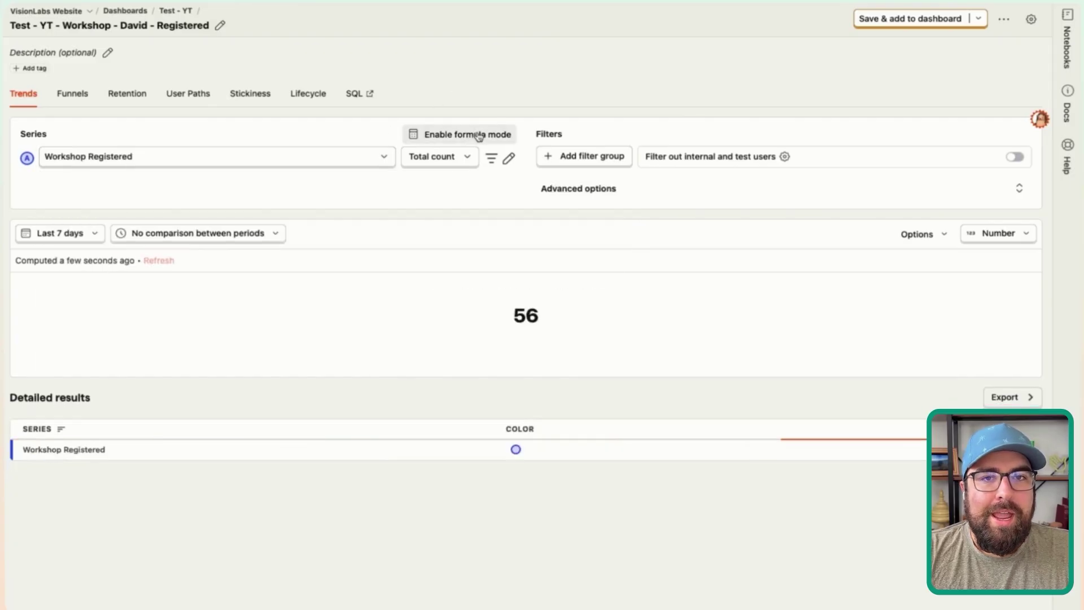
Filter Workshop Name to Outranking Your Competitors in AI Search and count unique users (6).
{"action": "left_click", "coordinate": [120, 191]}
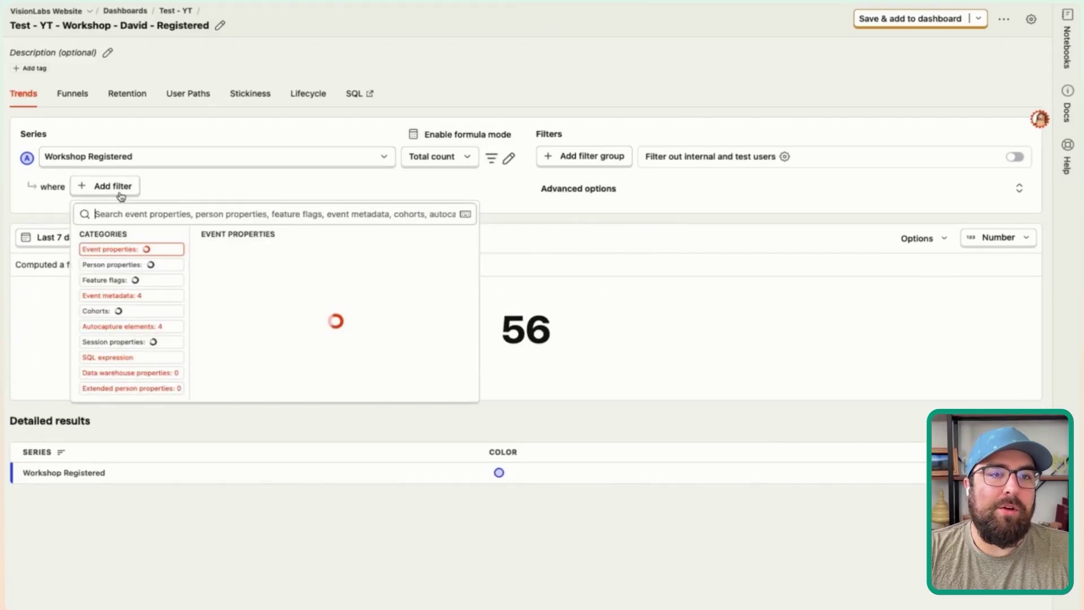
{"action": "type", "text": "work"}
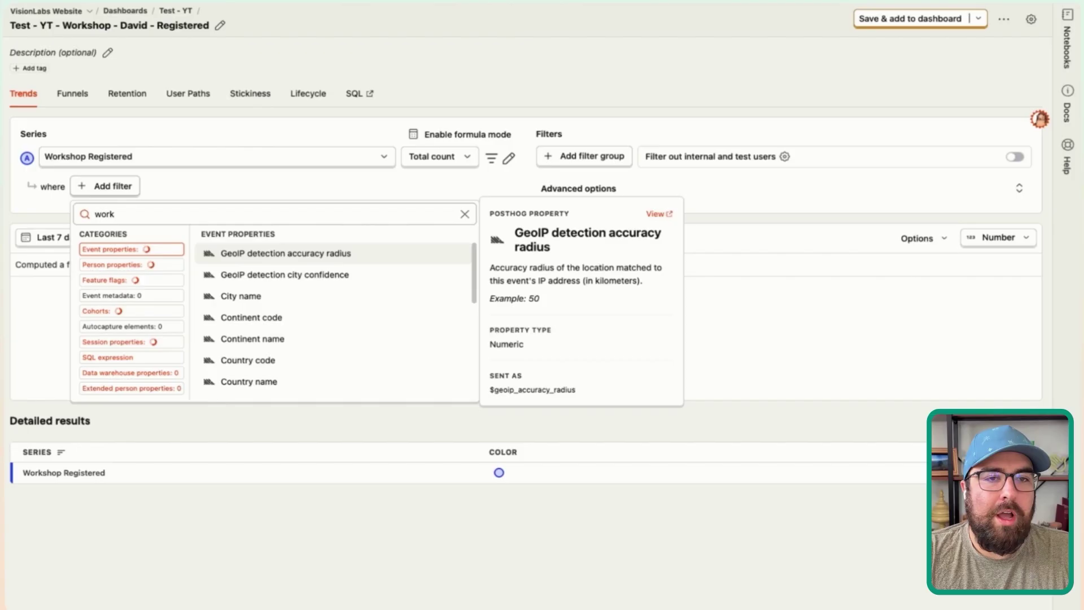
{"action": "left_click", "coordinate": [254, 253]}
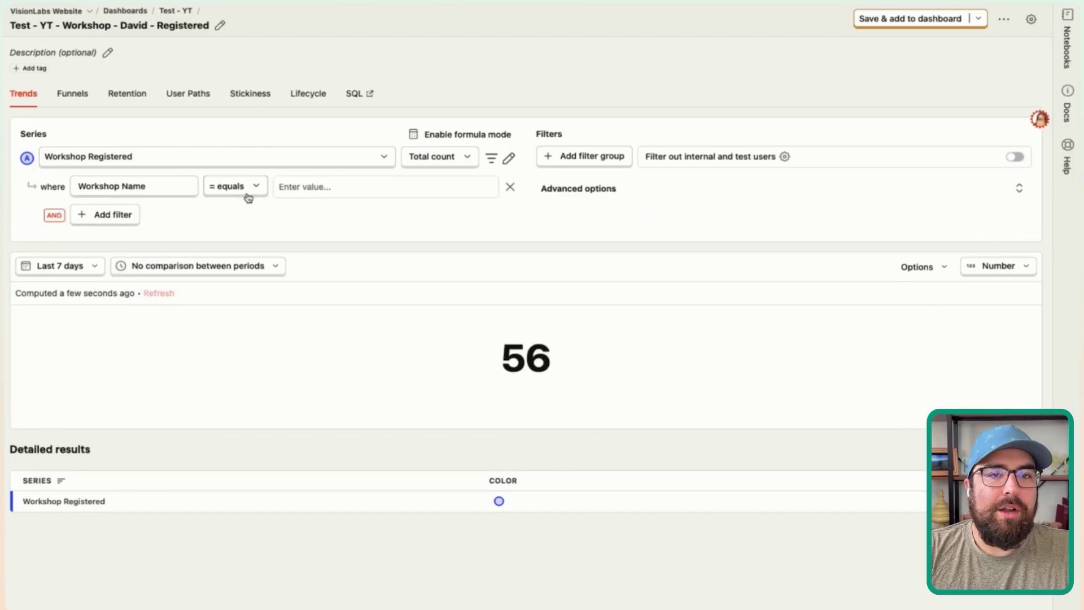
{"action": "left_click", "coordinate": [325, 186]}
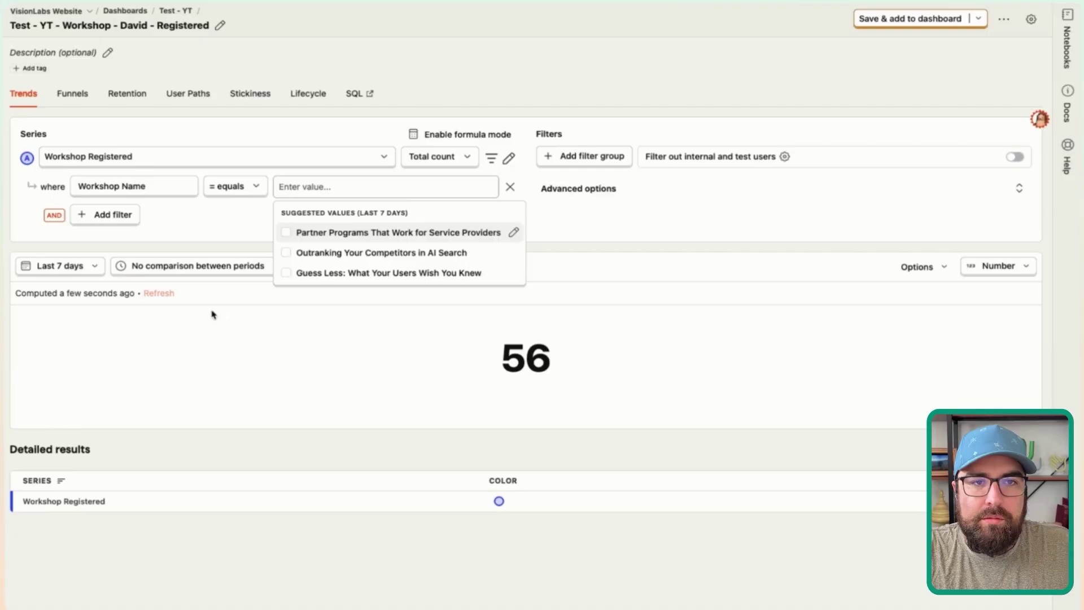
{"action": "left_click", "coordinate": [326, 254]}
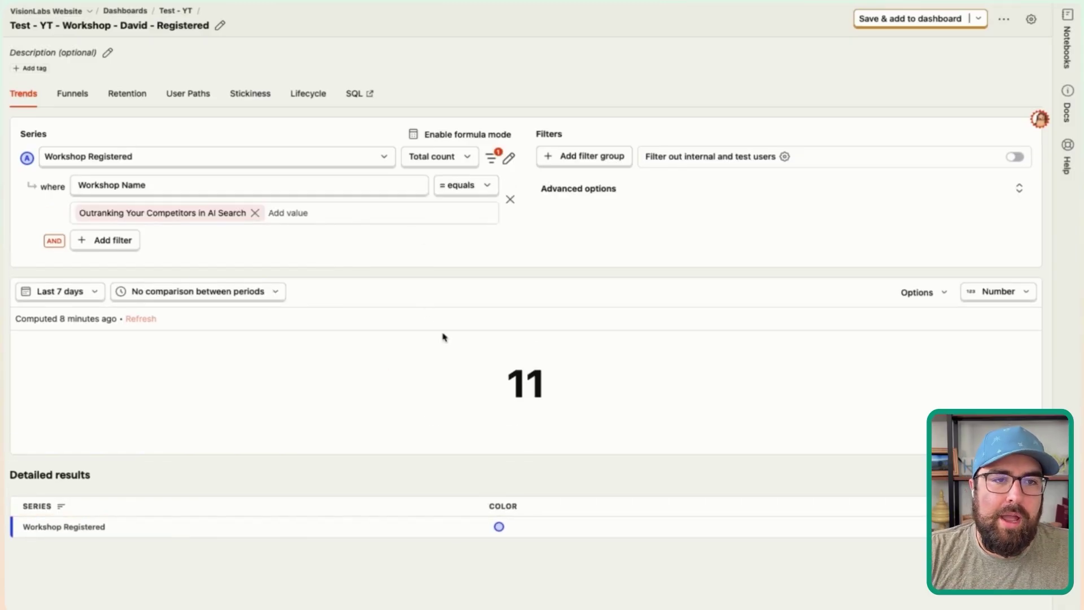
{"action": "left_click", "coordinate": [442, 160]}
{"action": "left_click", "coordinate": [455, 229]}
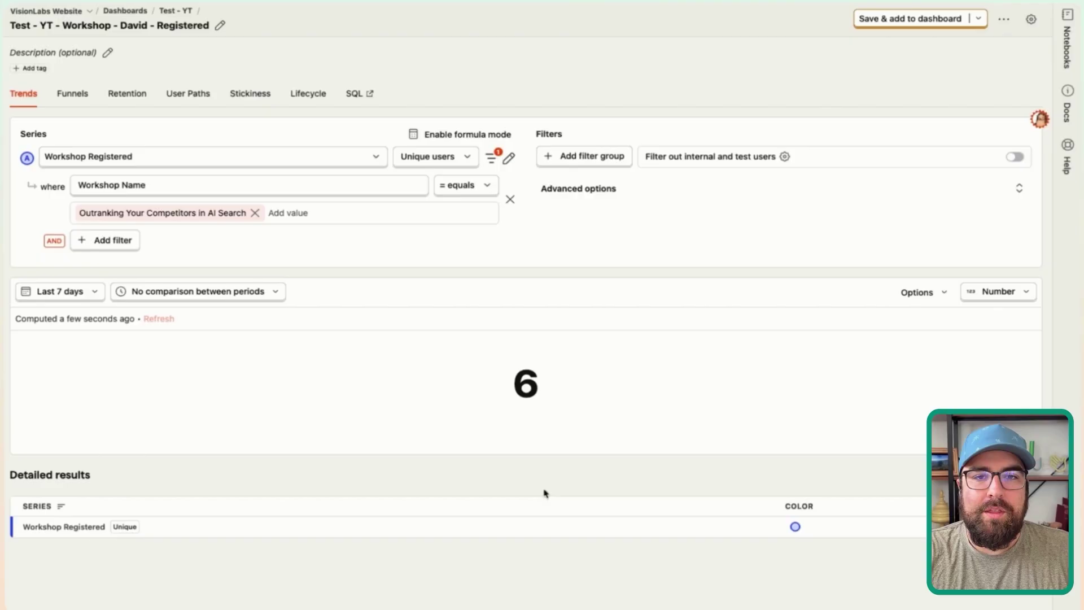
{"action": "mouse_move", "coordinate": [525, 406]}
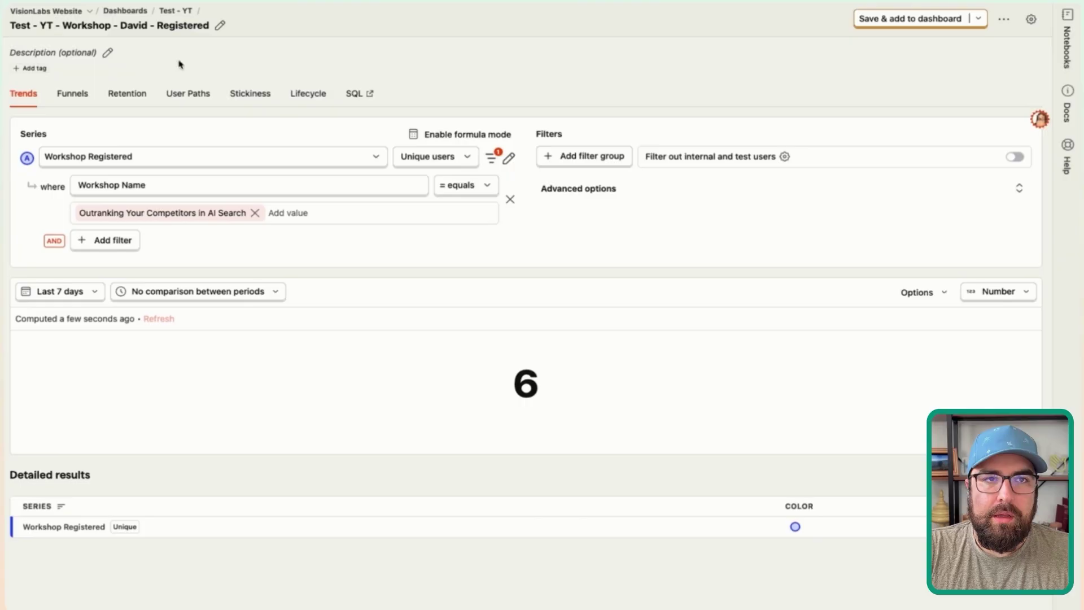
Add Registered to Test - YT, shrink its tile to half size beside Viewed, and save the layout.
{"action": "left_click", "coordinate": [888, 23]}
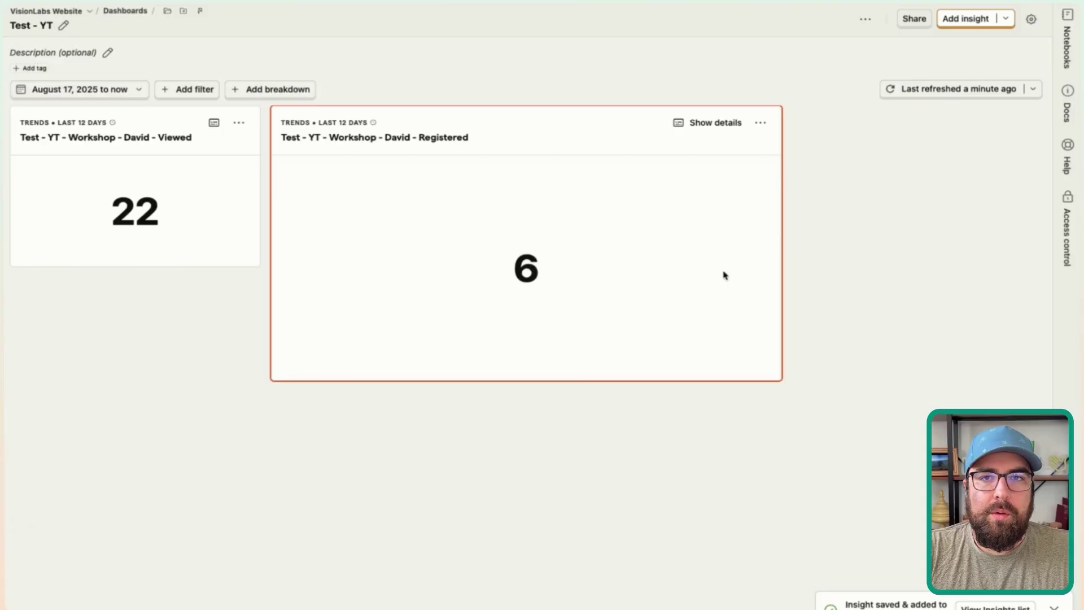
{"action": "left_click", "coordinate": [641, 249]}
{"action": "left_click", "coordinate": [646, 395]}
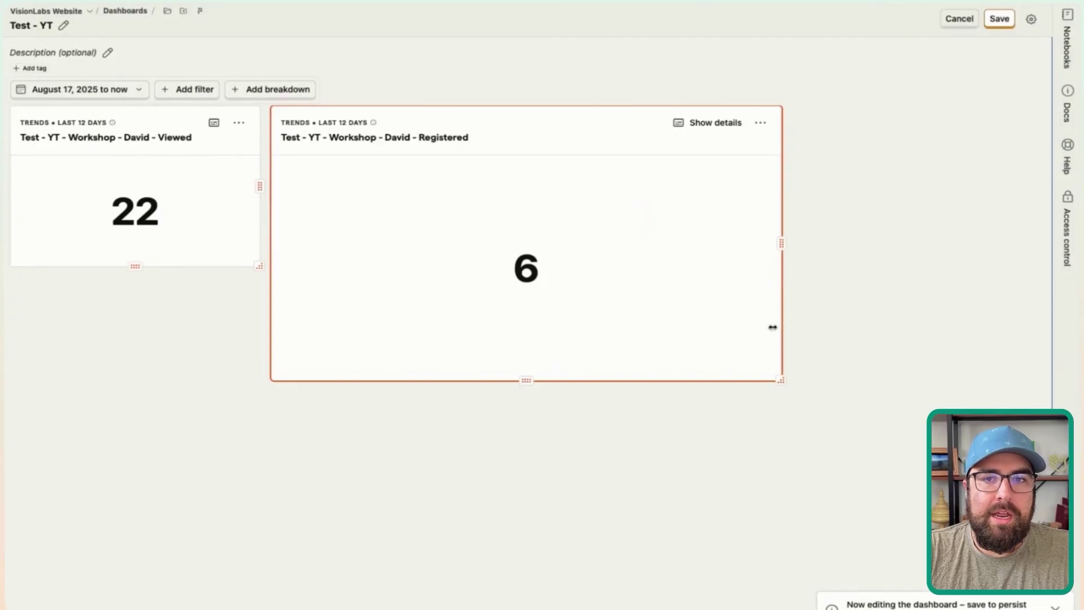
{"action": "left_click_drag", "start_coordinate": [781, 382], "coordinate": [553, 276]}
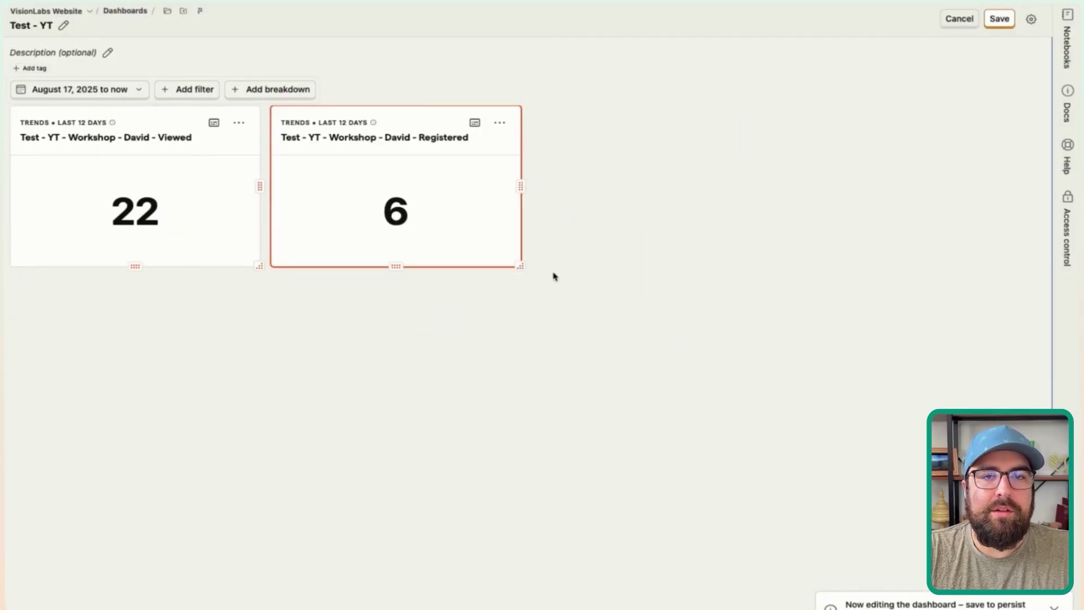
{"action": "left_click", "coordinate": [998, 19]}
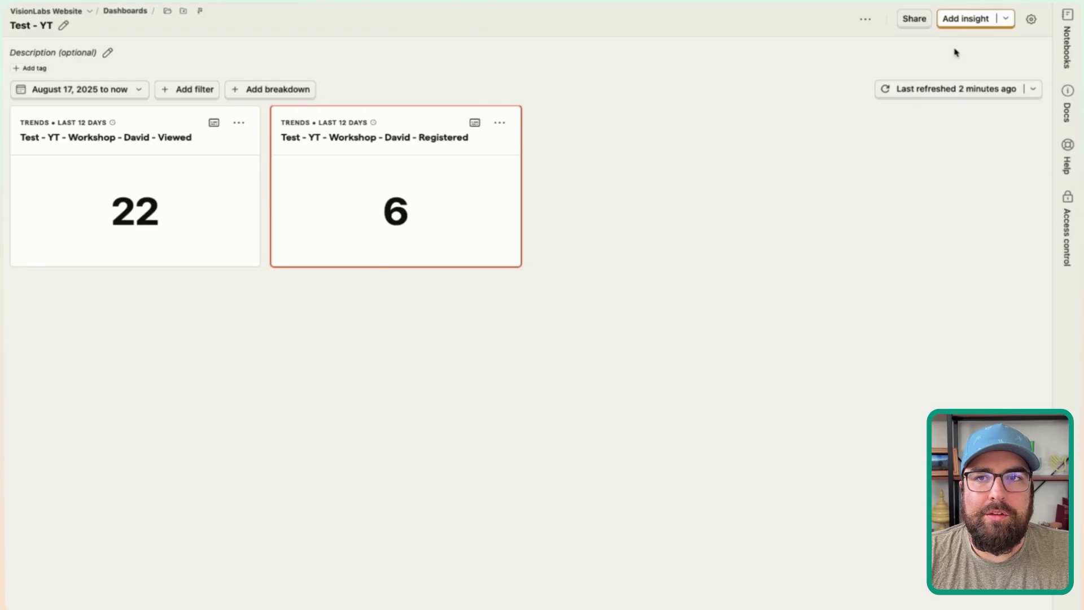
Start another new insight, retitle it for the trend, and count unique Pageview users.
{"action": "left_click", "coordinate": [960, 23]}
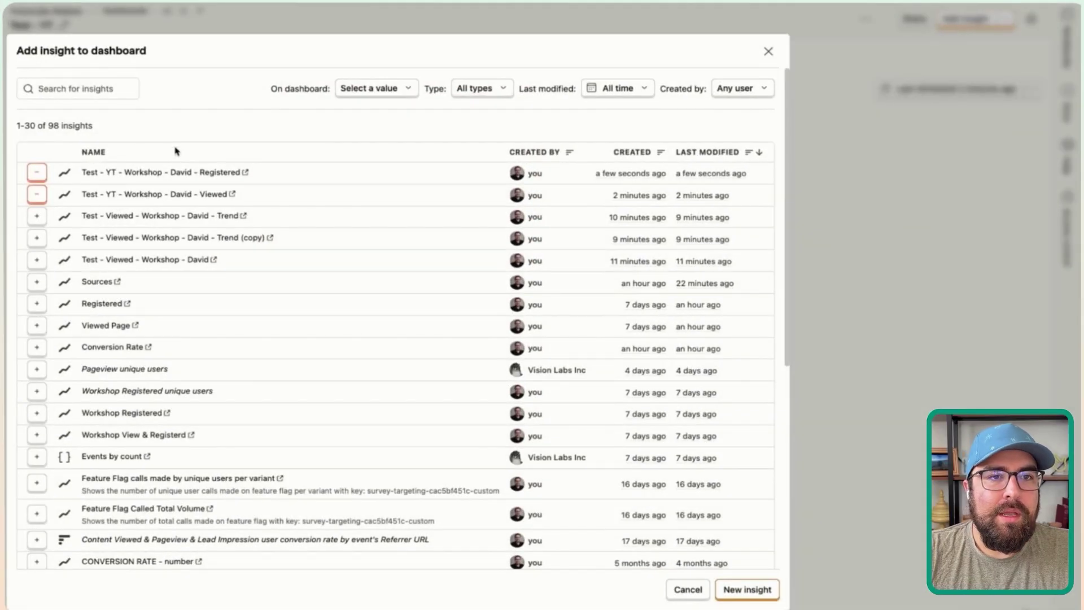
{"action": "left_click", "coordinate": [751, 588]}
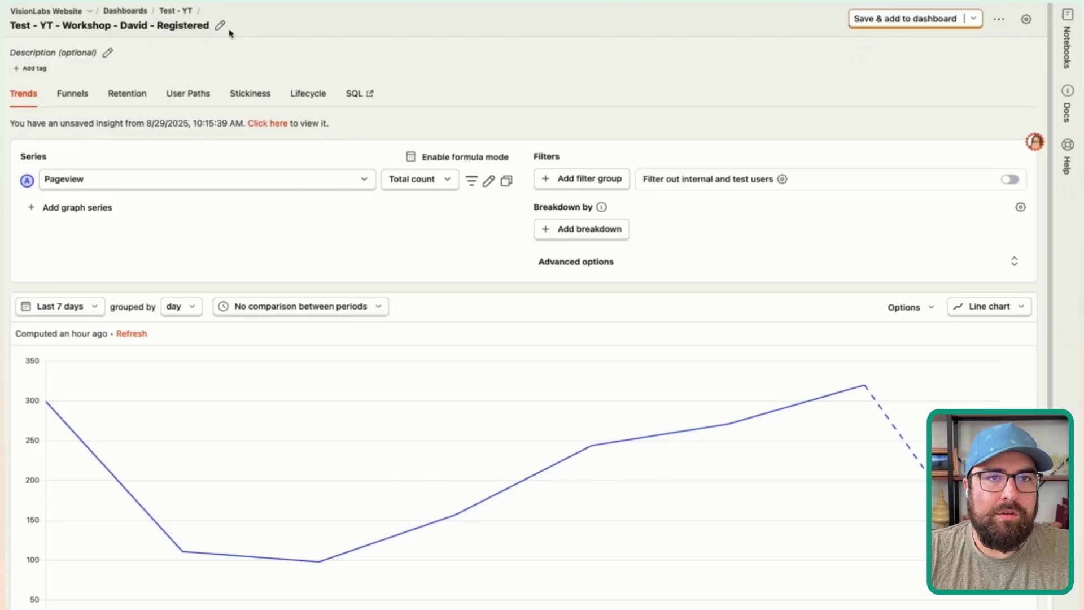
{"action": "left_click", "coordinate": [220, 27]}
{"action": "key", "text": "alt+BackSpace"}
{"action": "type", "text": "Viewed -"}
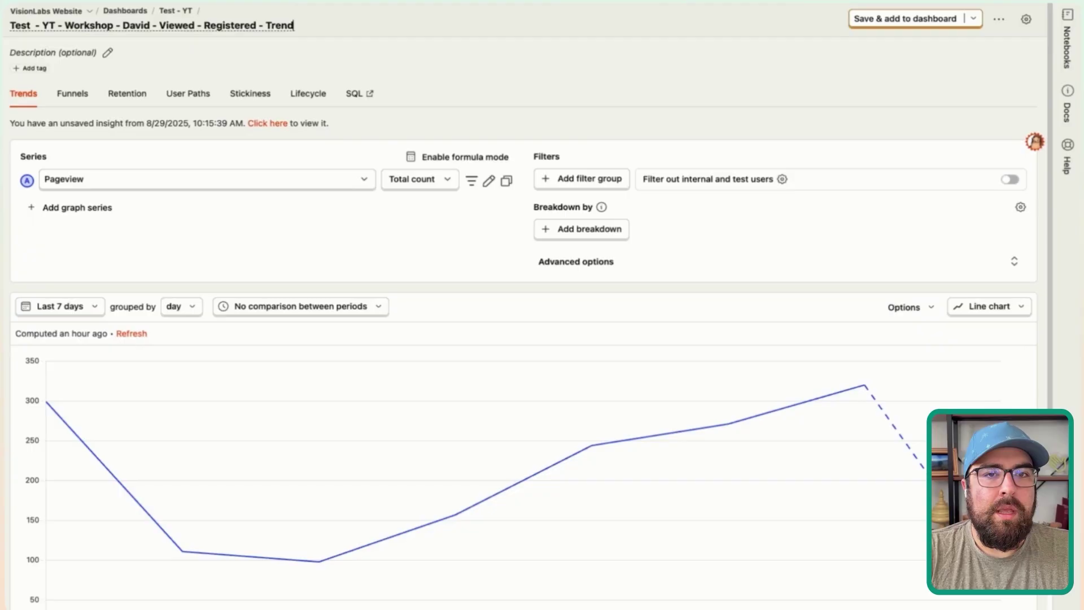
{"action": "left_click", "coordinate": [446, 180]}
{"action": "left_click", "coordinate": [436, 250]}
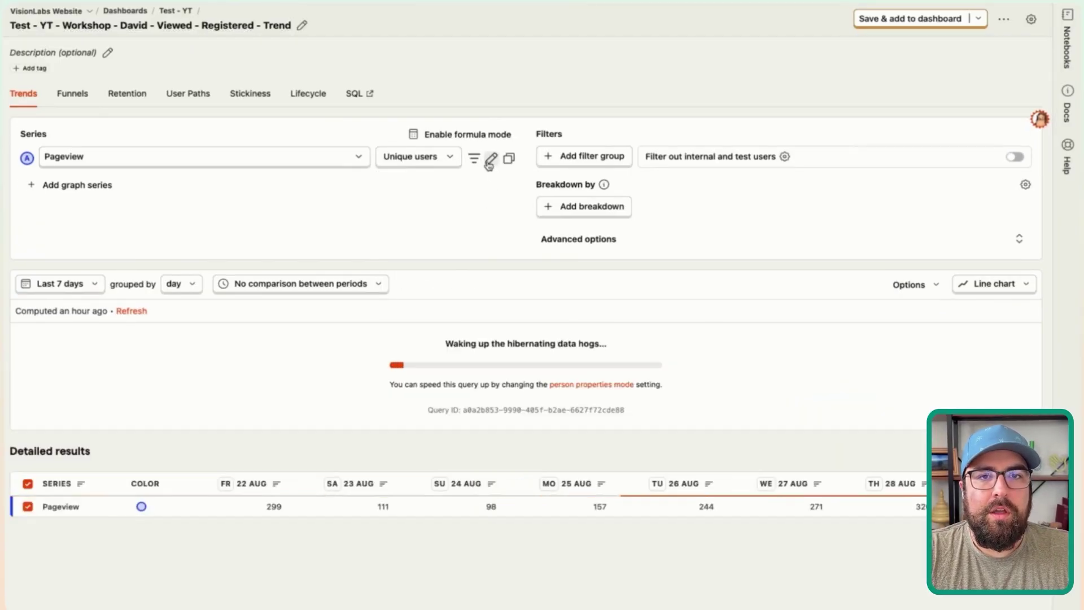
Filter pageviews to Current URL contains visionlabs.com/workshops/outranking-competitors/.
{"action": "left_click", "coordinate": [473, 160]}
{"action": "left_click", "coordinate": [136, 195]}
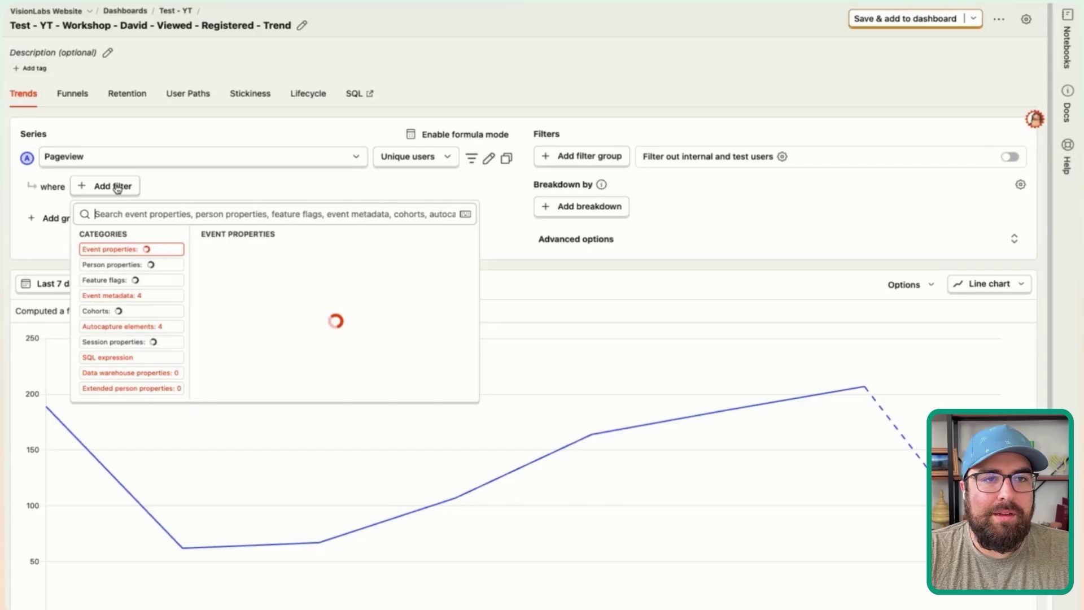
{"action": "type", "text": "curre"}
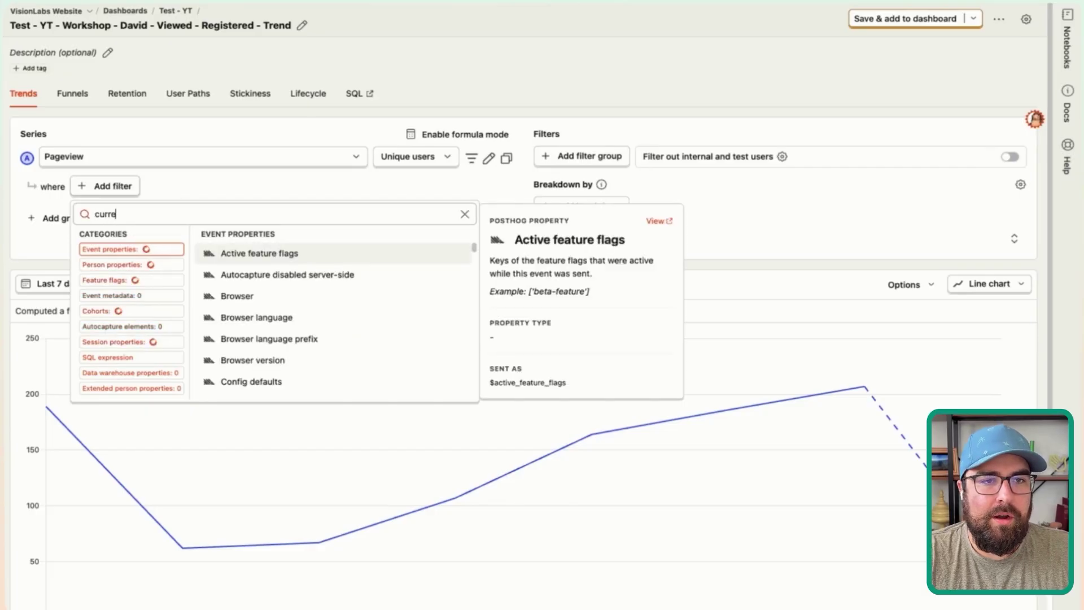
{"action": "key", "text": "Return"}
{"action": "left_click", "coordinate": [247, 186]}
{"action": "left_click", "coordinate": [242, 263]}
{"action": "left_click", "coordinate": [316, 187]}
{"action": "type", "text": "visionlabs.com/workshops/outranking-competitors/"}
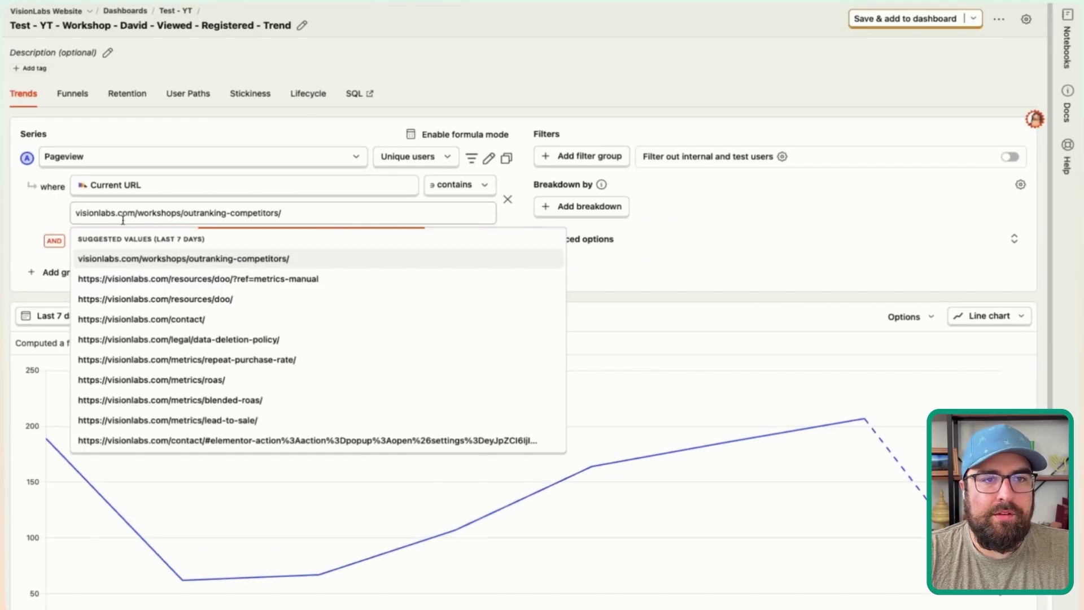
{"action": "left_click", "coordinate": [37, 223]}
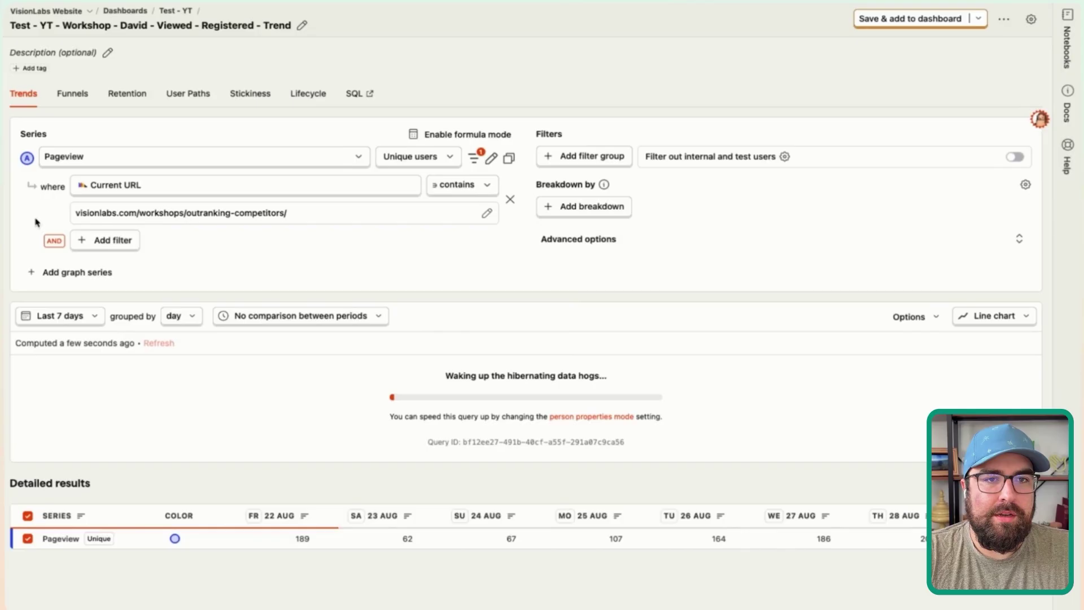
{"action": "scroll", "coordinate": [253, 250], "scroll_direction": "down", "scroll_amount": 2}
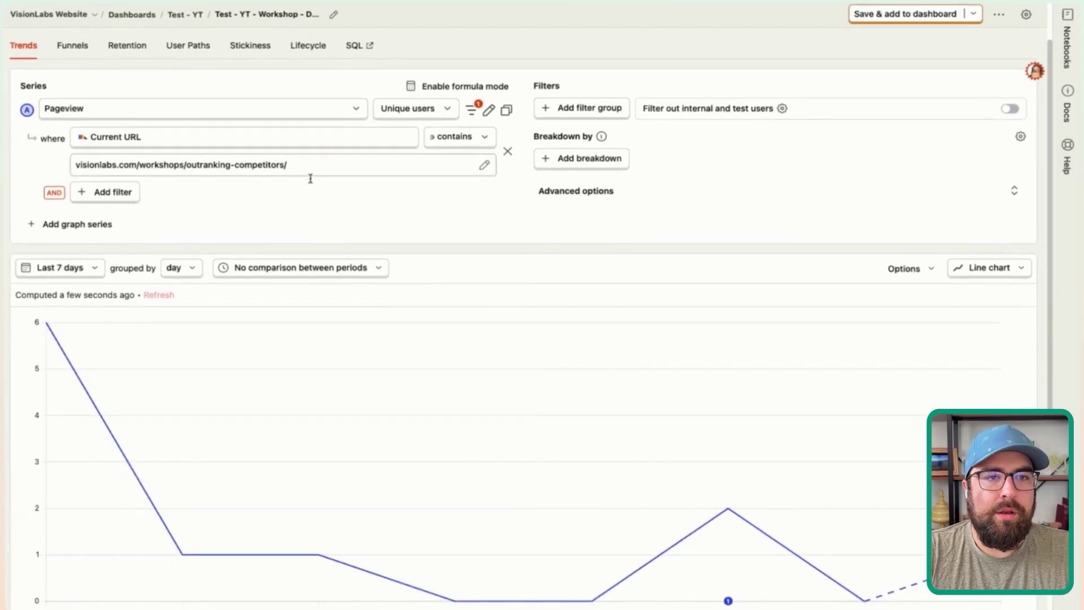
Add a second series B and set it to the Workshop Registered event.
{"action": "left_click", "coordinate": [86, 223]}
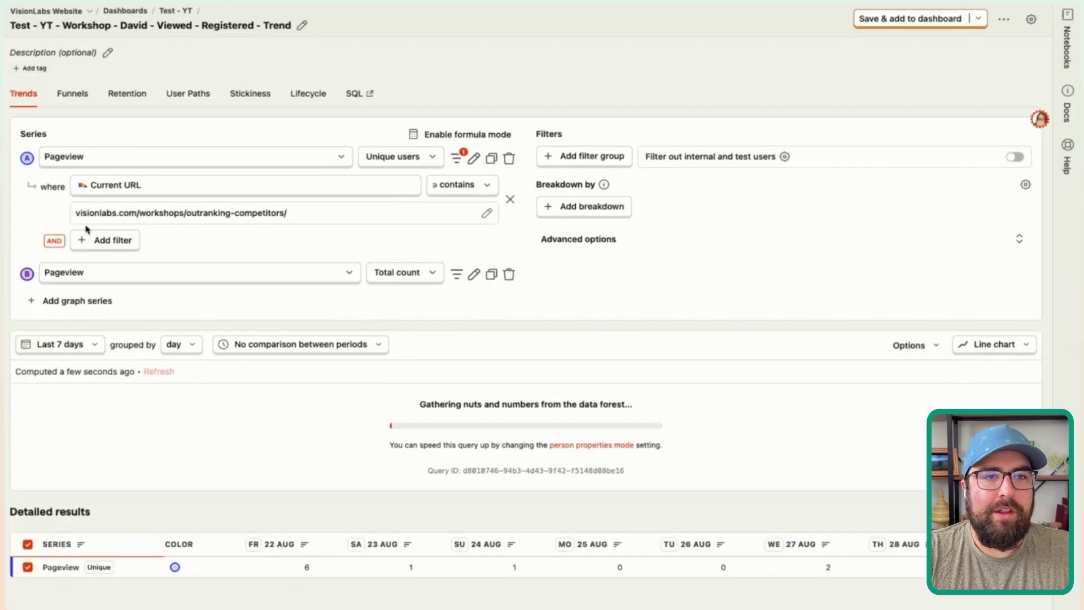
{"action": "left_click", "coordinate": [173, 276]}
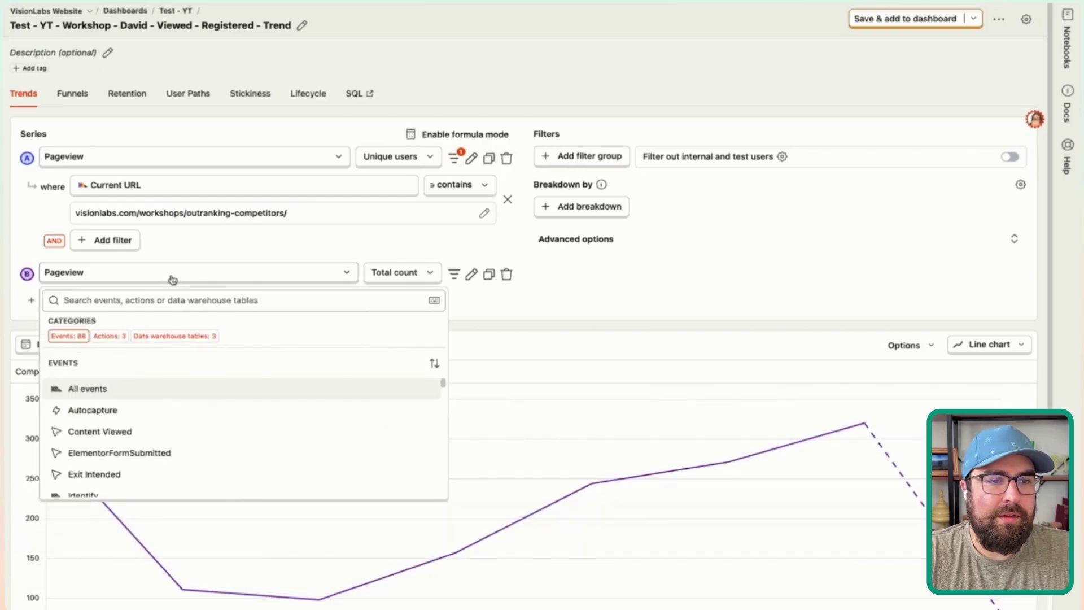
{"action": "type", "text": "workshop"}
{"action": "left_click", "coordinate": [133, 390]}
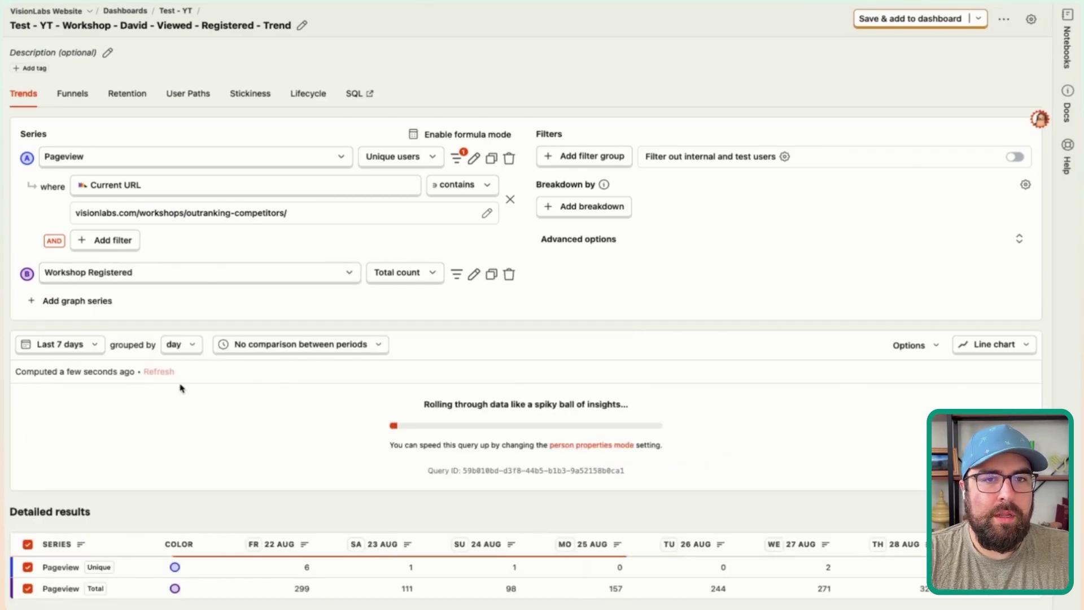
{"action": "scroll", "coordinate": [387, 341], "scroll_direction": "down", "scroll_amount": 3}
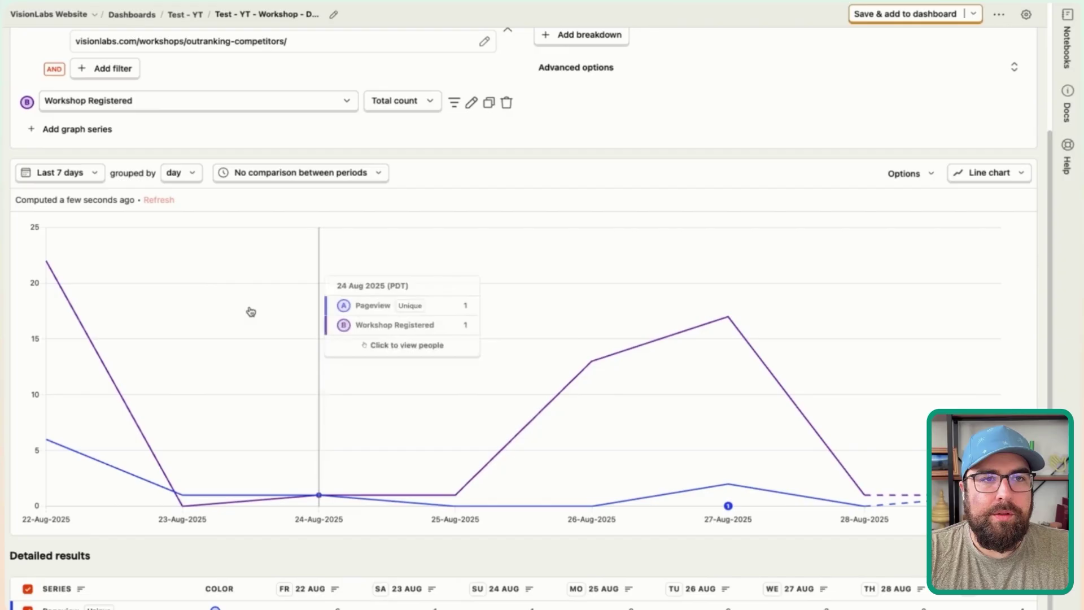
{"action": "scroll", "coordinate": [249, 312], "scroll_direction": "up", "scroll_amount": 1}
{"action": "scroll", "coordinate": [247, 310], "scroll_direction": "up", "scroll_amount": 1}
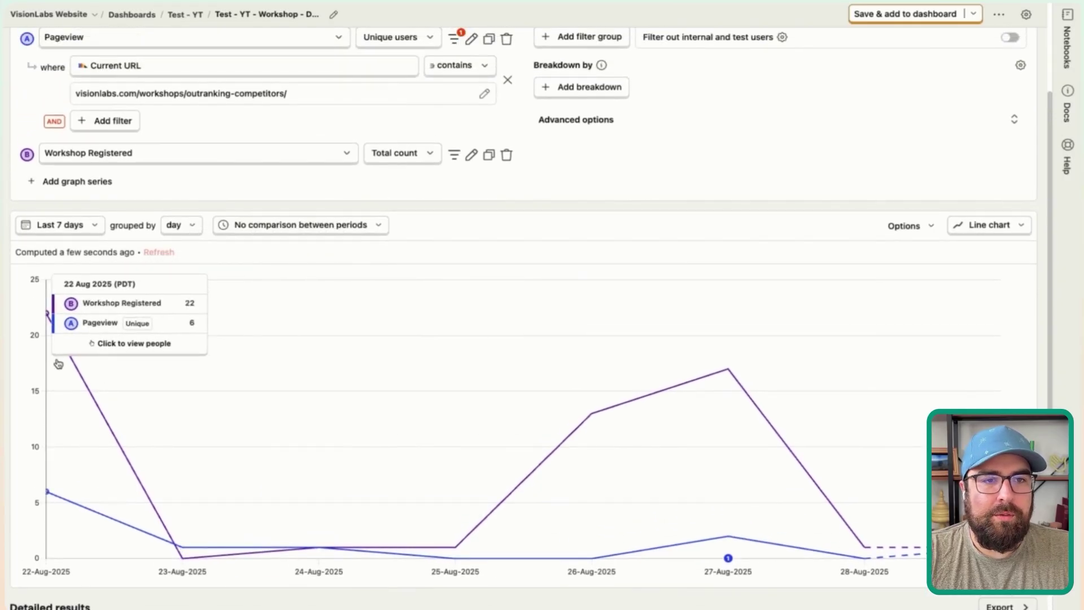
{"action": "scroll", "coordinate": [450, 246], "scroll_direction": "up", "scroll_amount": 2}
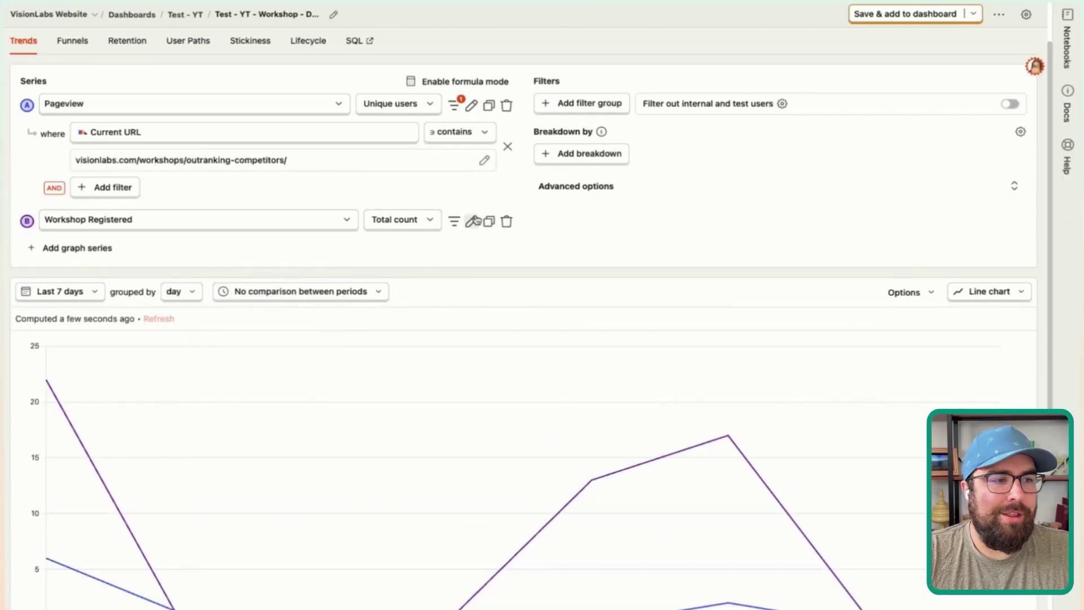
Add a Workshop Name = Outranking Your Competitors in AI Search filter to series B.
{"action": "left_click", "coordinate": [454, 221]}
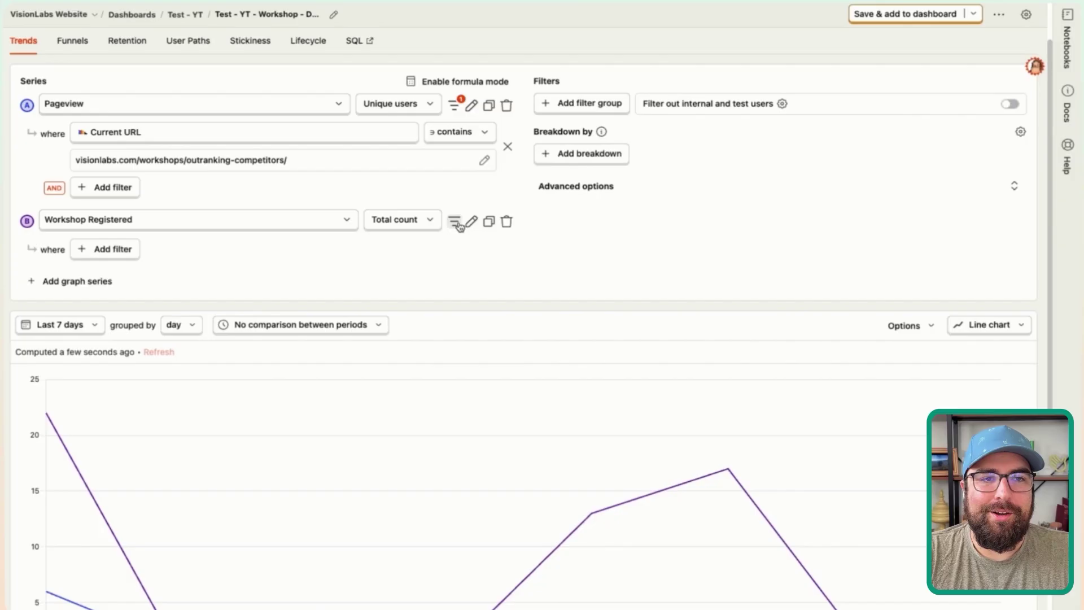
{"action": "left_click", "coordinate": [126, 250]}
{"action": "type", "text": "workshop"}
{"action": "left_click", "coordinate": [260, 316]}
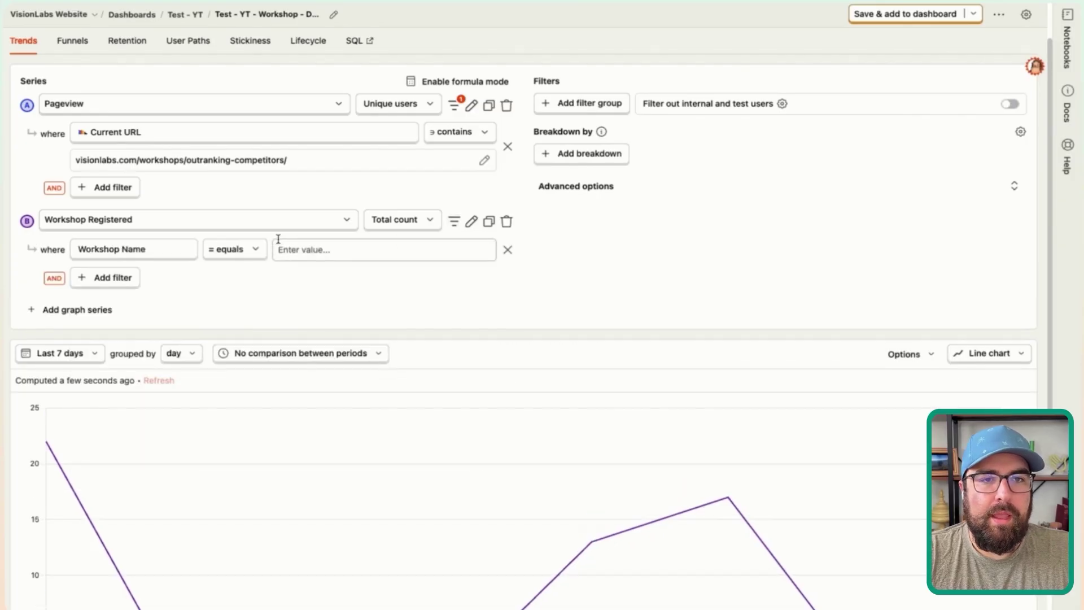
{"action": "left_click", "coordinate": [305, 249]}
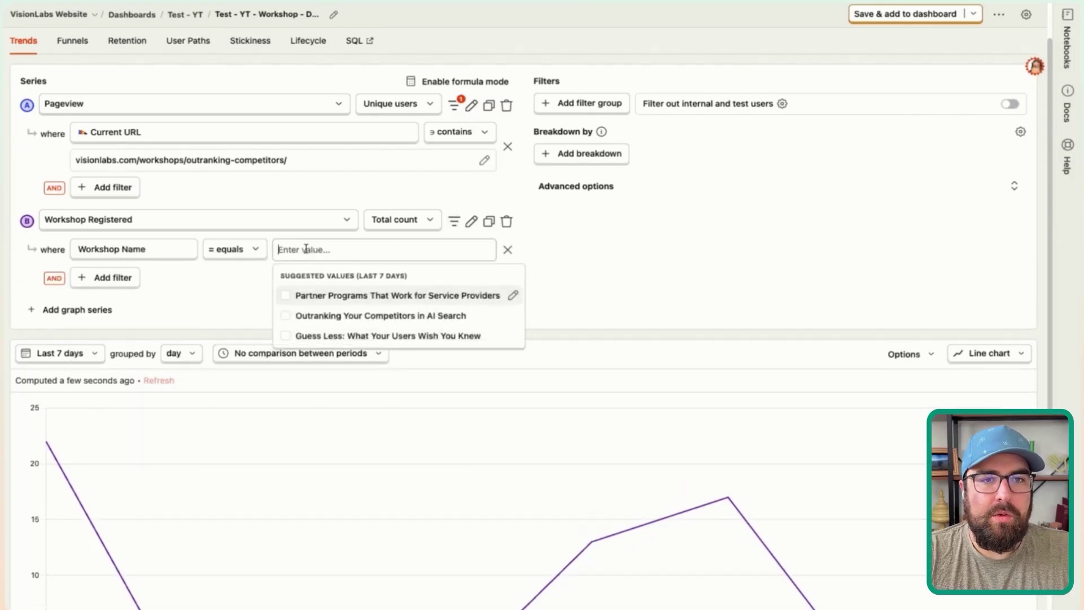
{"action": "left_click", "coordinate": [286, 318]}
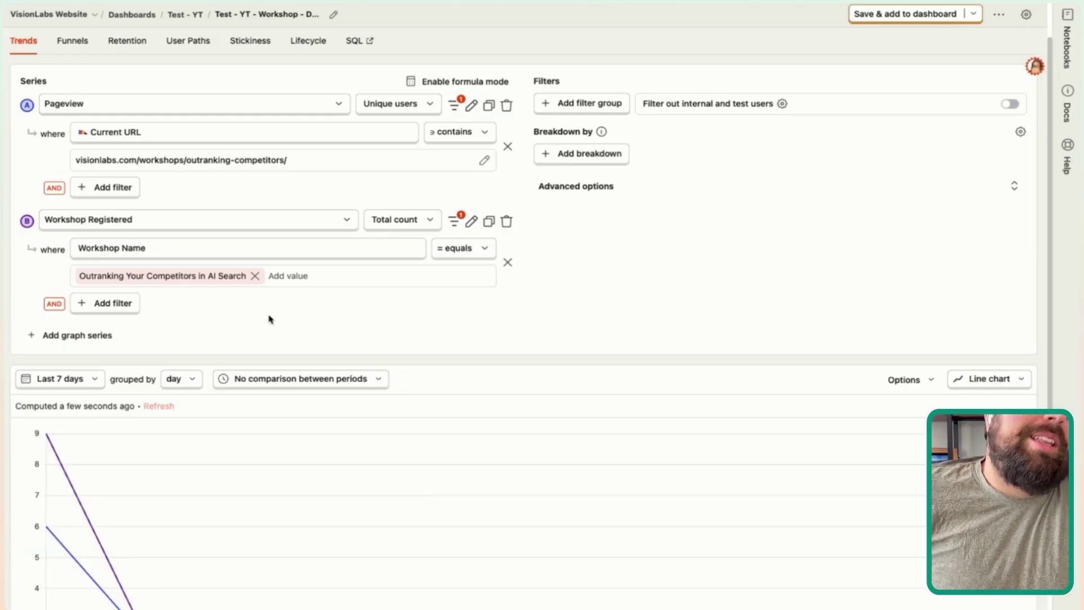
{"action": "mouse_move", "coordinate": [90, 537]}
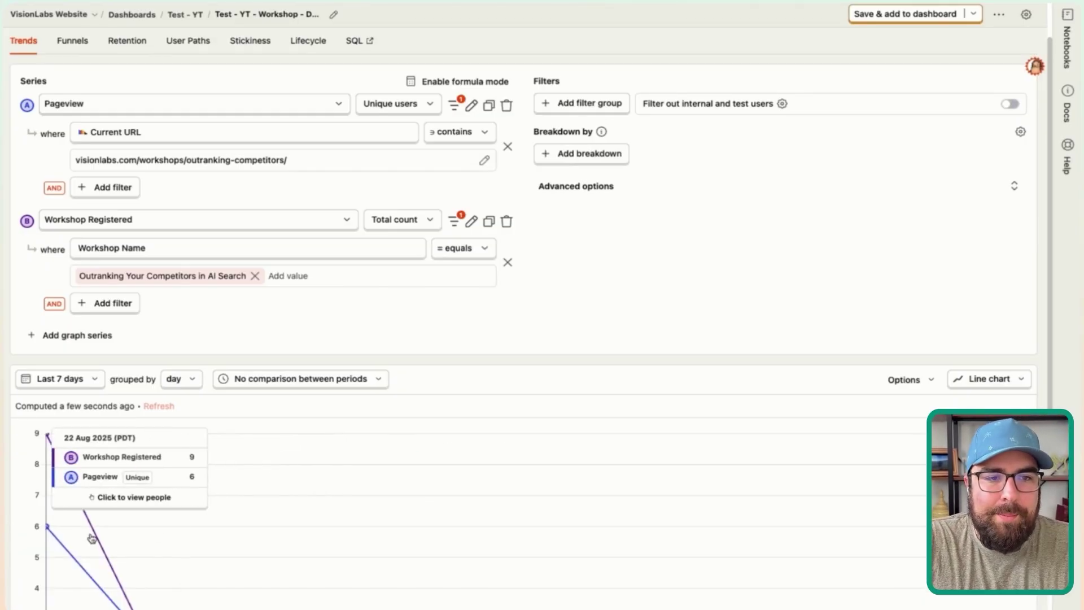
{"action": "scroll", "coordinate": [91, 537], "scroll_direction": "down", "scroll_amount": 3}
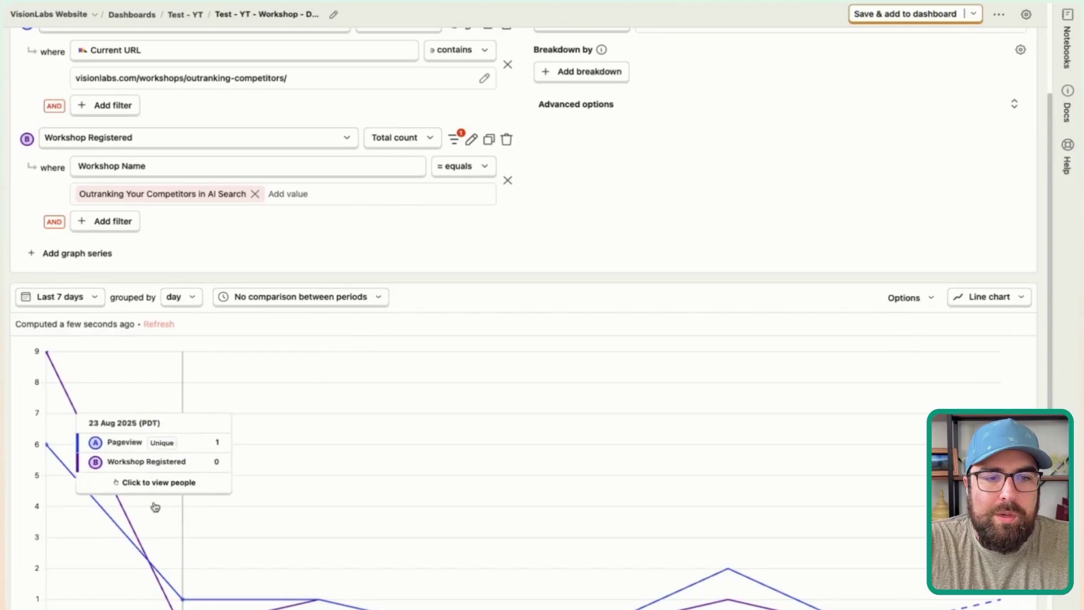
{"action": "scroll", "coordinate": [192, 527], "scroll_direction": "down", "scroll_amount": 1}
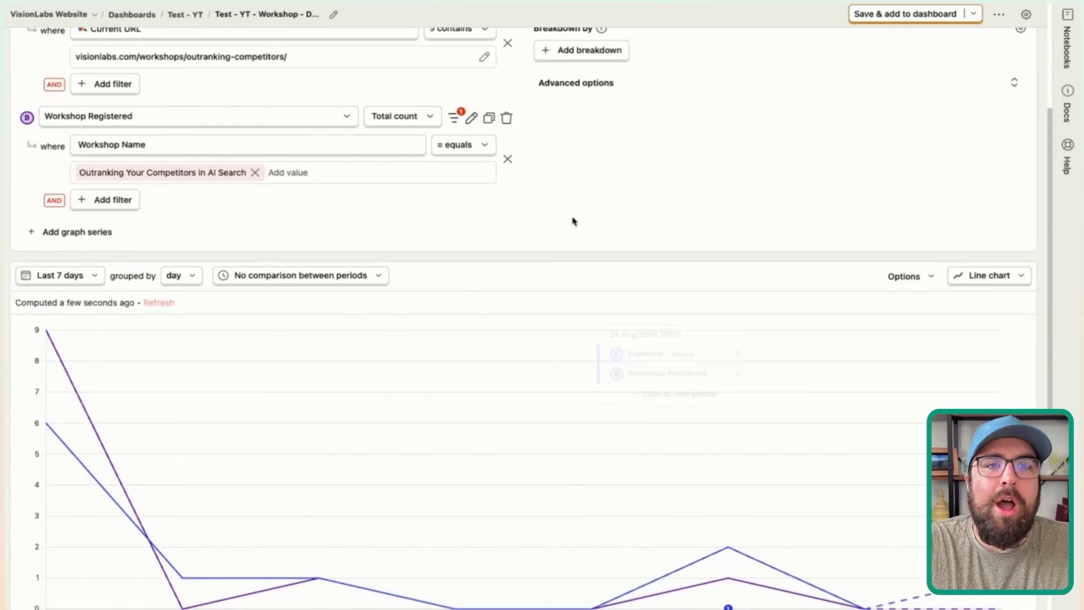
{"action": "scroll", "coordinate": [570, 220], "scroll_direction": "up", "scroll_amount": 4}
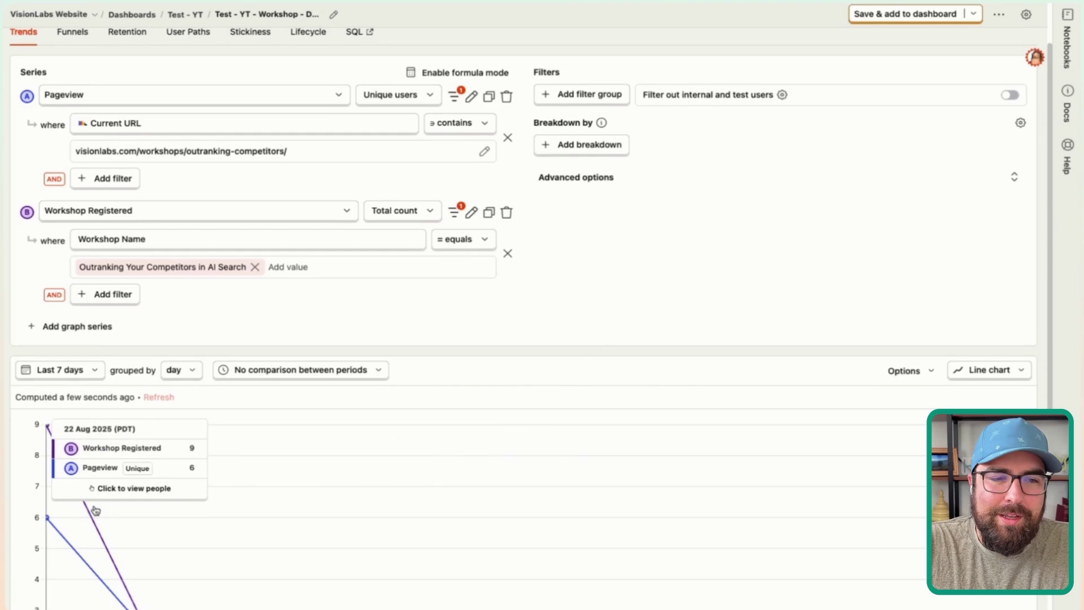
{"action": "scroll", "coordinate": [431, 283], "scroll_direction": "up", "scroll_amount": 2}
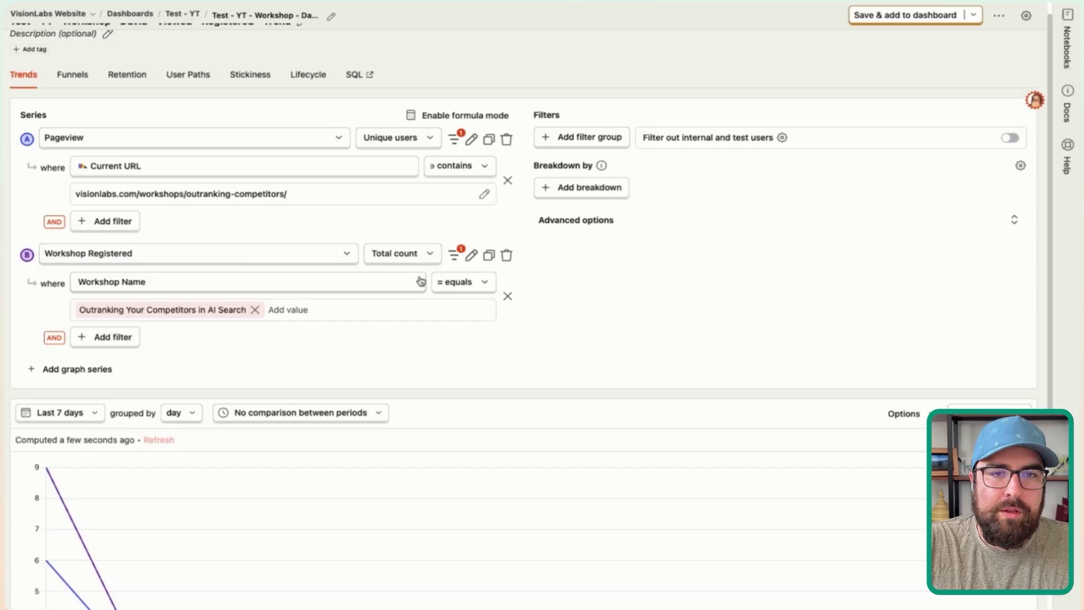
Switch series B from Total count to Unique users, dropping its peak to 4.
{"action": "left_click", "coordinate": [383, 256]}
{"action": "left_click", "coordinate": [407, 333]}
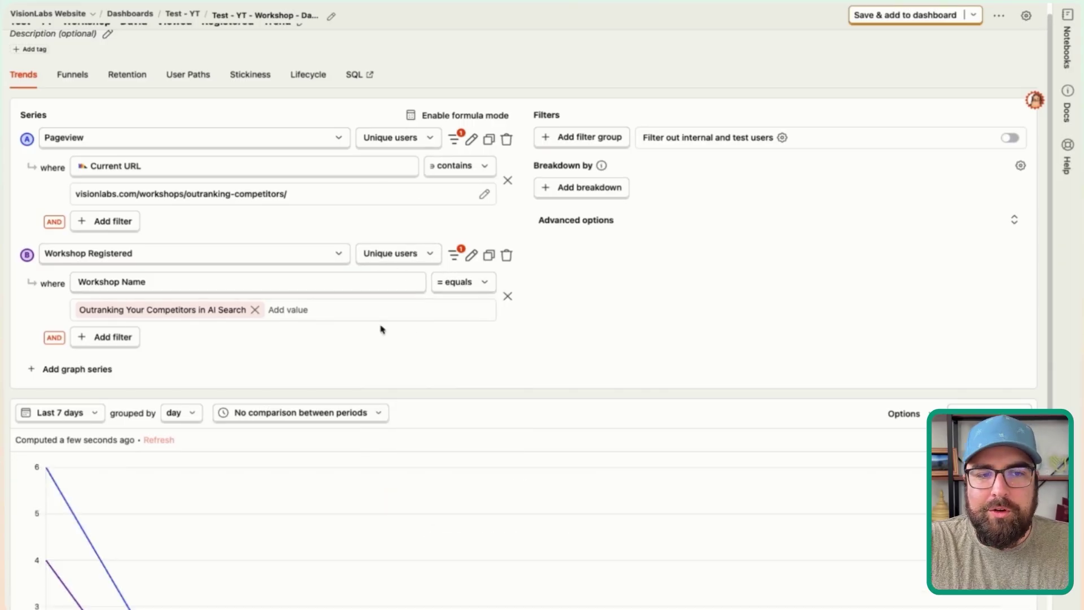
{"action": "mouse_move", "coordinate": [65, 511]}
{"action": "scroll", "coordinate": [64, 512], "scroll_direction": "down", "scroll_amount": 2}
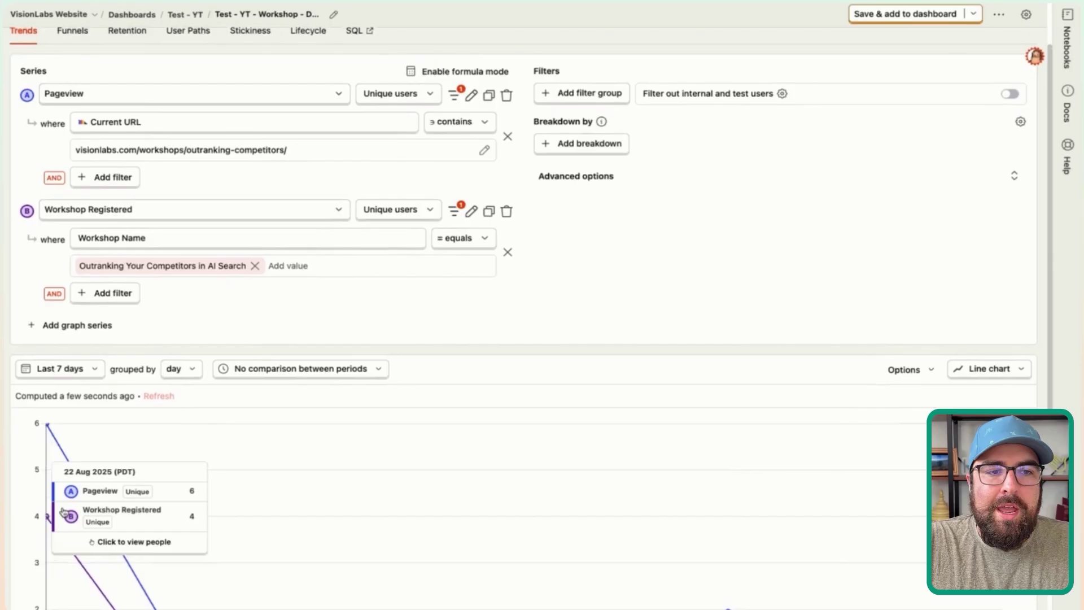
{"action": "scroll", "coordinate": [319, 558], "scroll_direction": "up", "scroll_amount": 3}
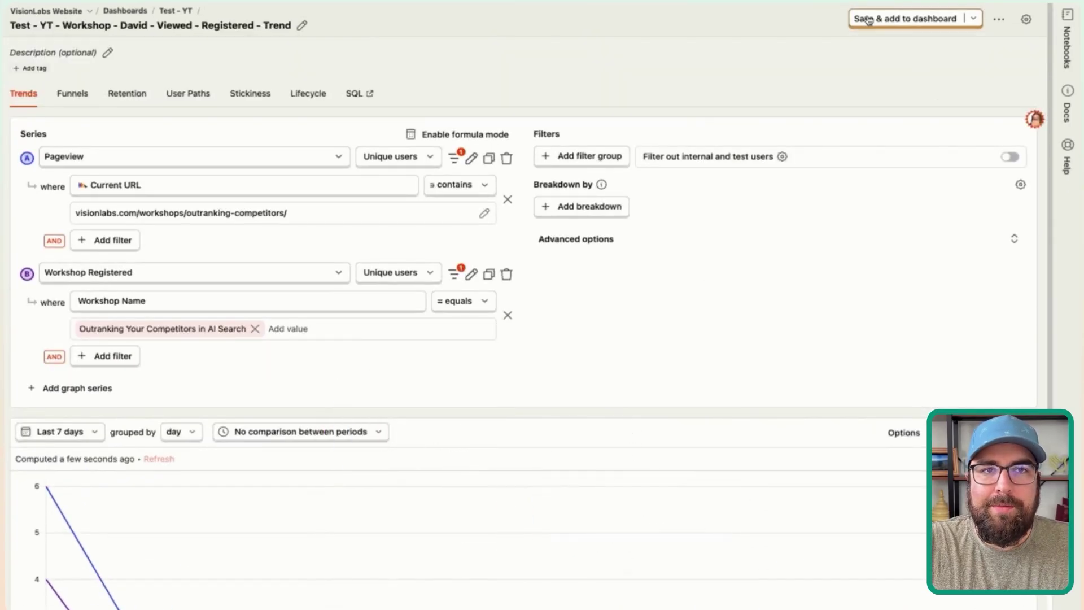
Add the trend insight to Test - YT, placed below the number cards, widened and taller.
{"action": "left_click", "coordinate": [888, 24]}
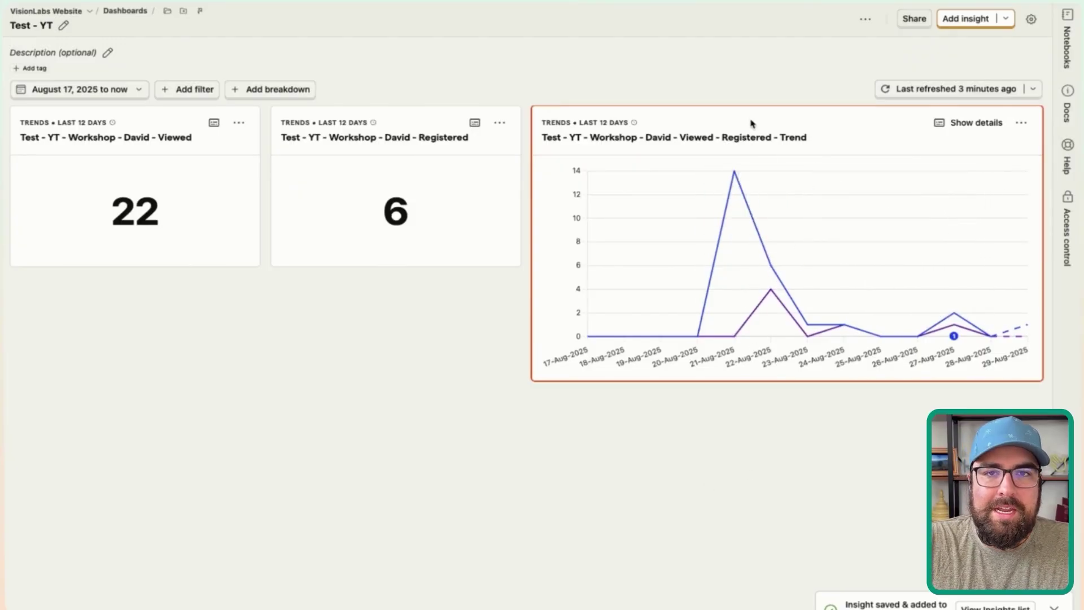
{"action": "left_click_drag", "start_coordinate": [751, 123], "coordinate": [203, 451]}
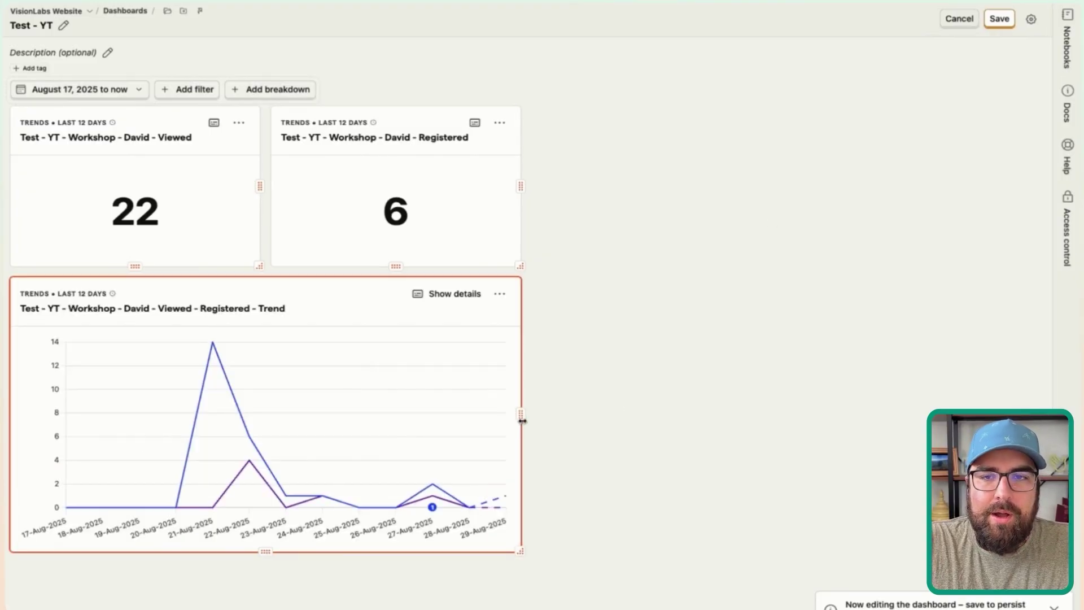
{"action": "left_click_drag", "start_coordinate": [522, 420], "coordinate": [1077, 373]}
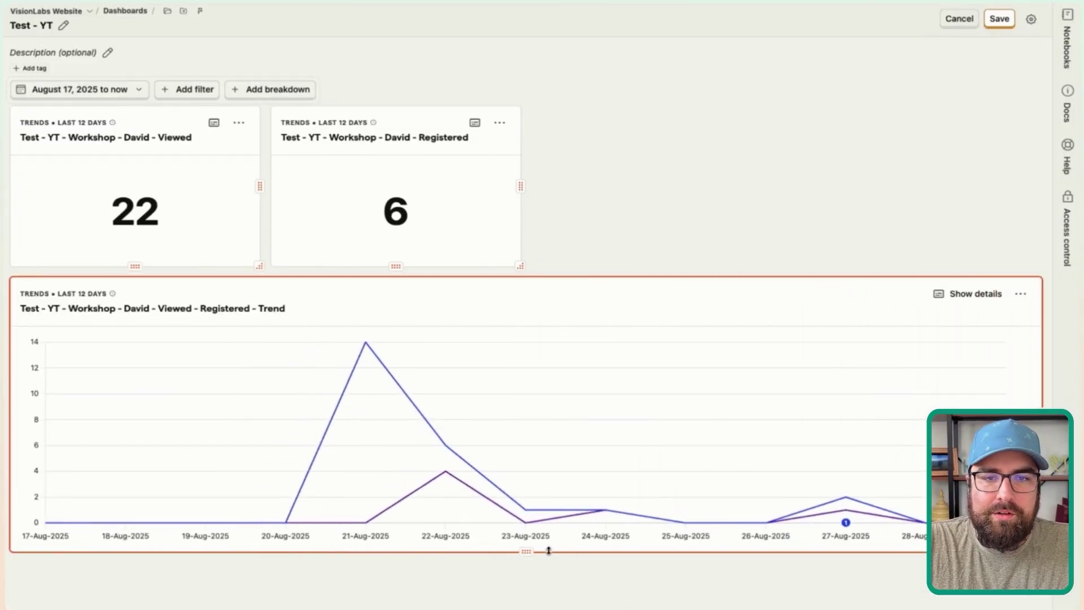
{"action": "left_click_drag", "start_coordinate": [525, 562], "coordinate": [525, 603]}
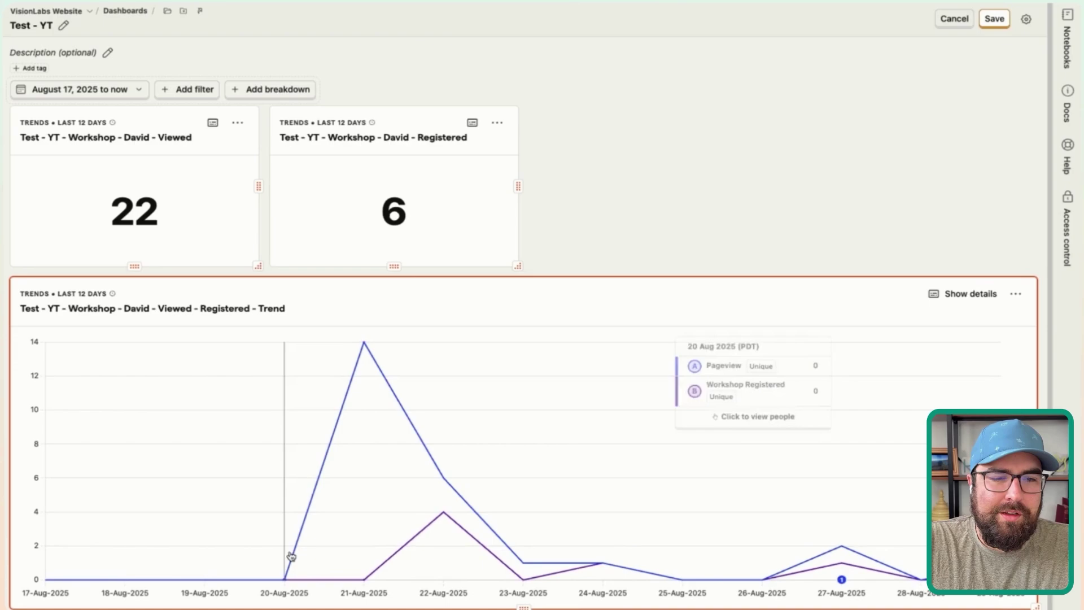
Start the dashboard date range at August 19, 2025 and save the dashboard.
{"action": "left_click", "coordinate": [126, 91]}
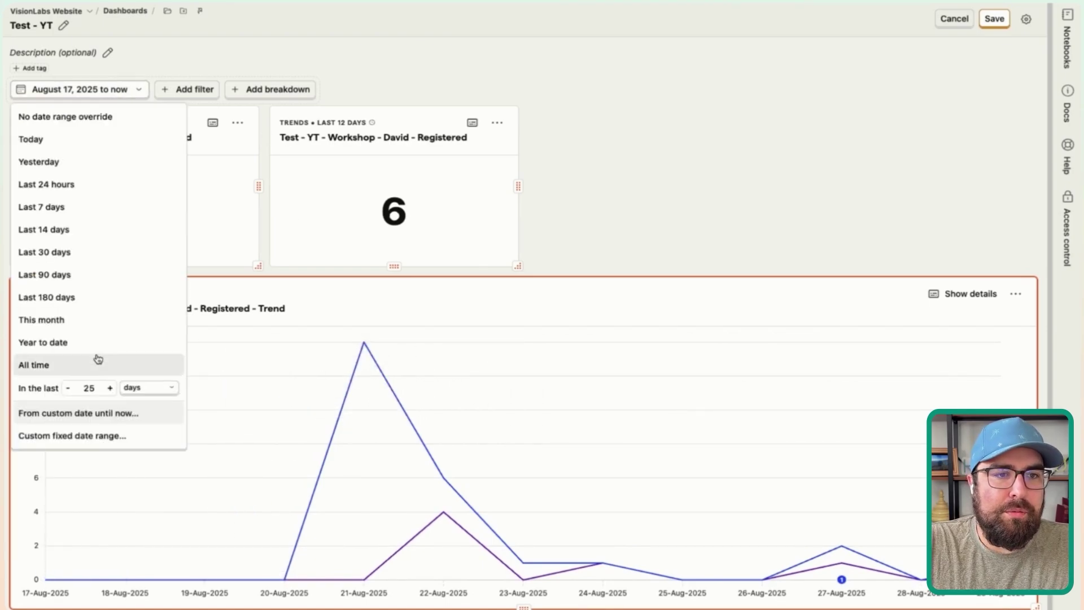
{"action": "left_click", "coordinate": [103, 414]}
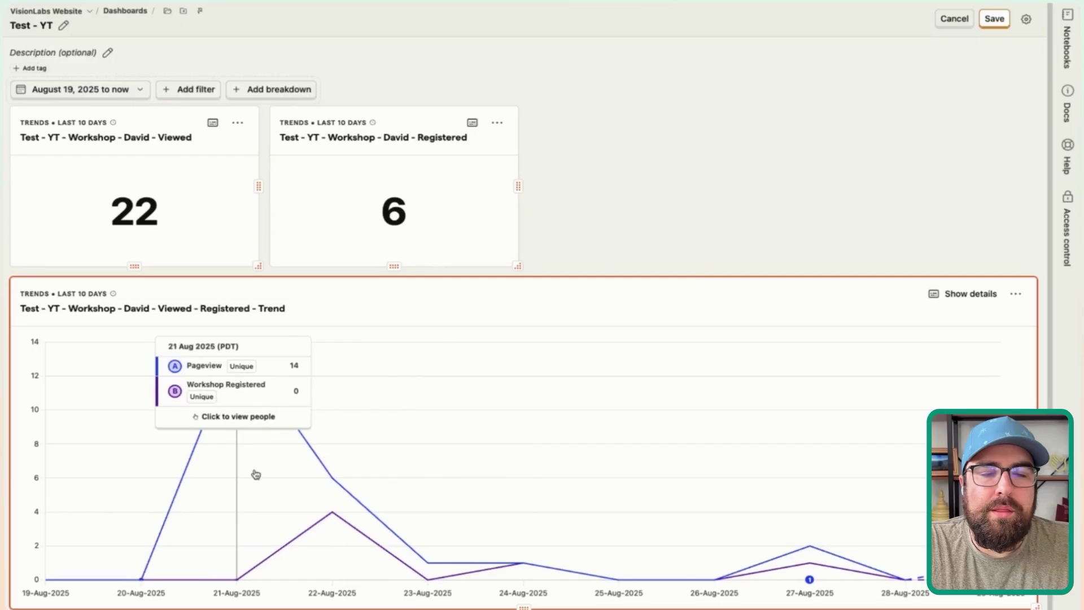
{"action": "left_click", "coordinate": [994, 19]}
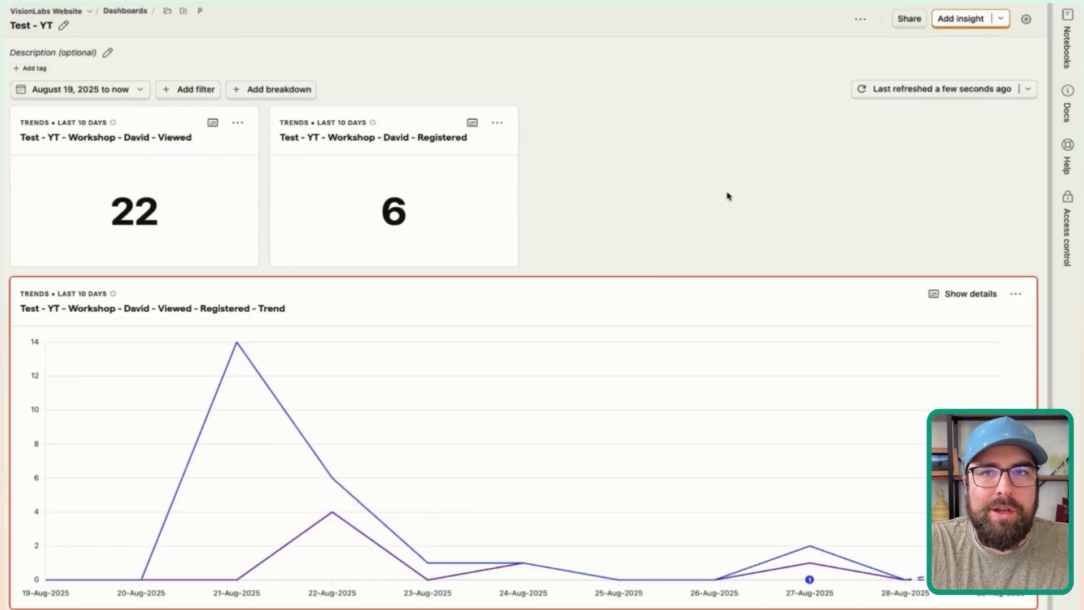
Duplicate the Viewed - Registered - Trend card onto the dashboard as a (copy) tile.
{"action": "left_click", "coordinate": [962, 22]}
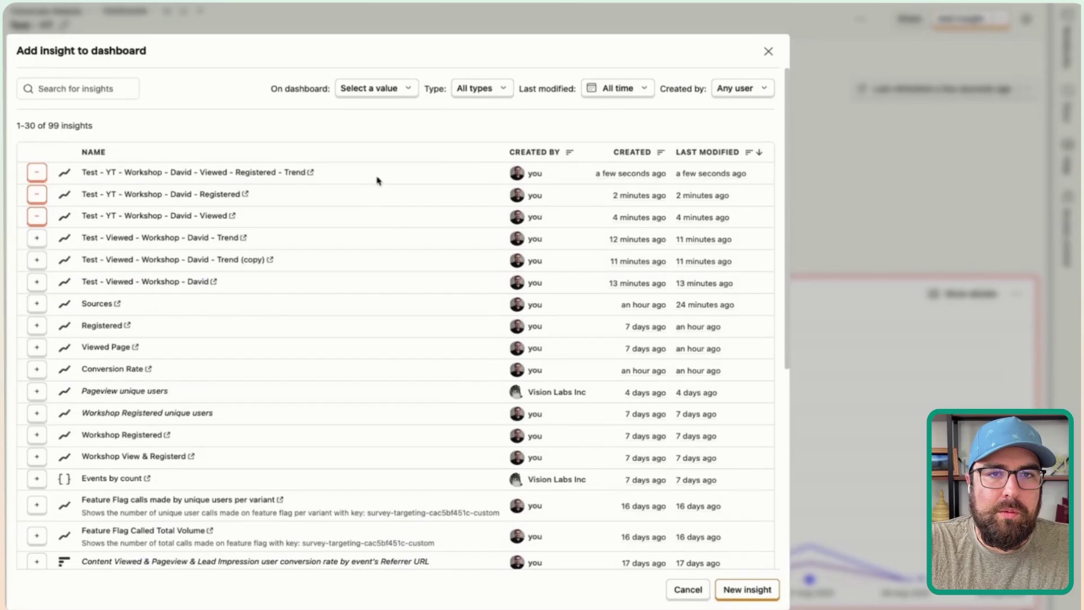
{"action": "left_click", "coordinate": [871, 178]}
{"action": "left_click", "coordinate": [1016, 296]}
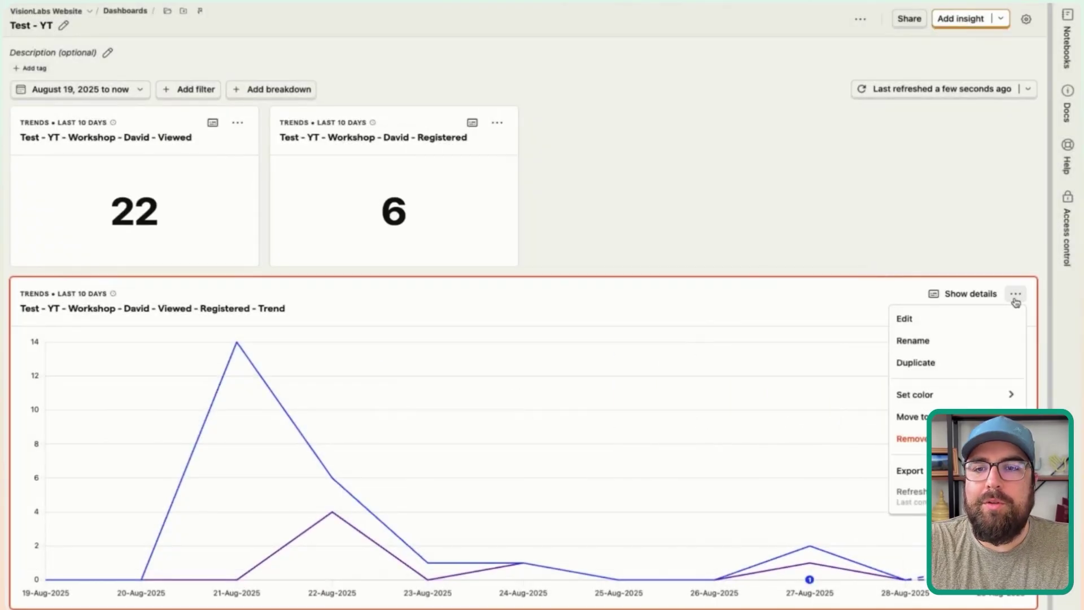
{"action": "left_click", "coordinate": [925, 367]}
{"action": "scroll", "coordinate": [924, 368], "scroll_direction": "down", "scroll_amount": 5}
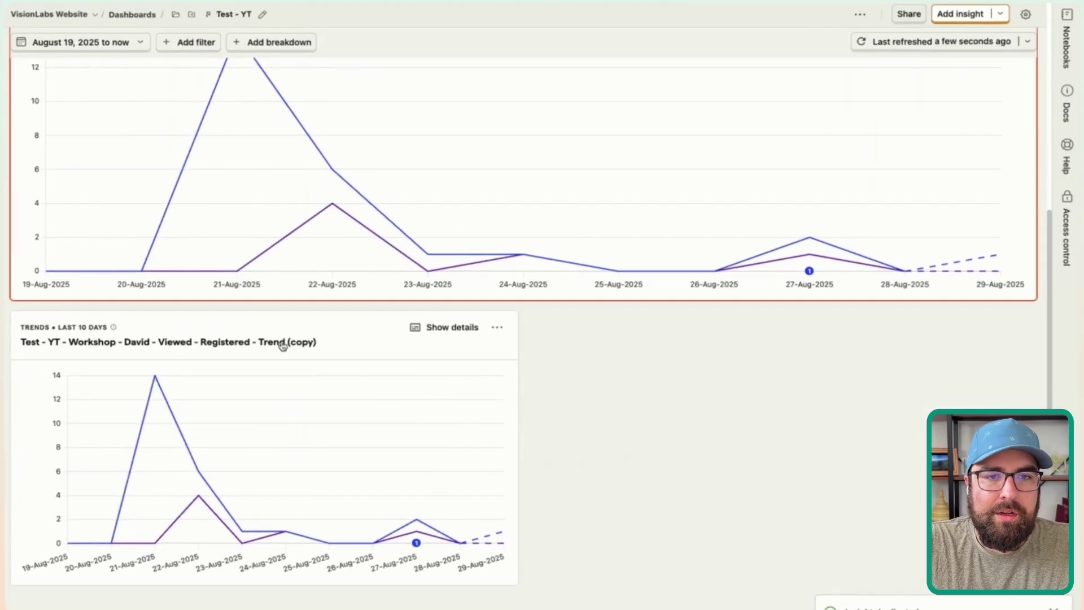
{"action": "left_click", "coordinate": [497, 327]}
Rename the copied insight to 'Viewed - Registered - CR%' and enable formula mode.
{"action": "left_click", "coordinate": [462, 348]}
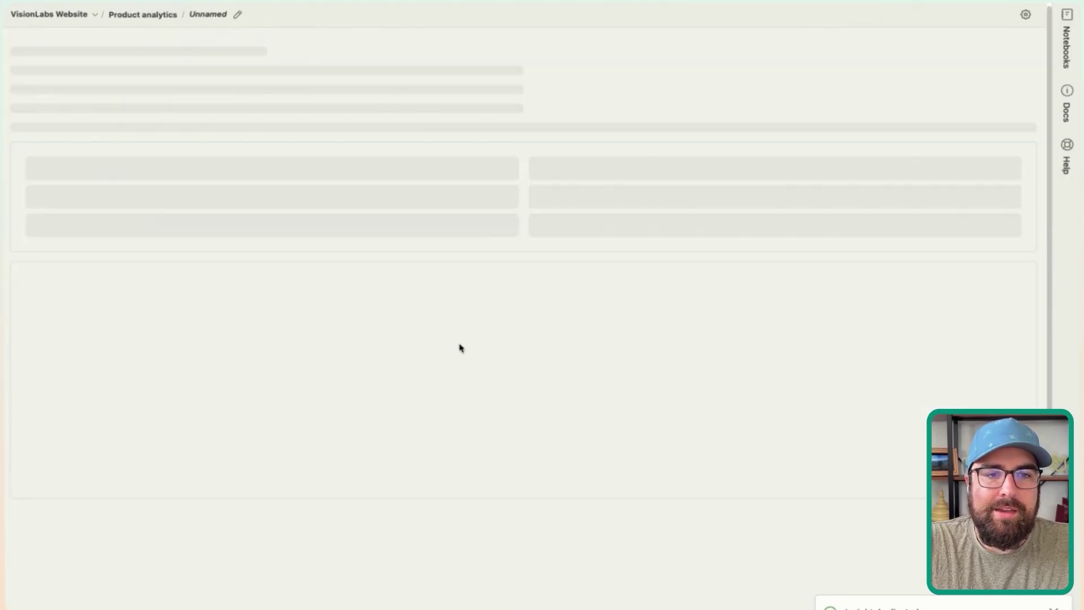
{"action": "left_click", "coordinate": [337, 26]}
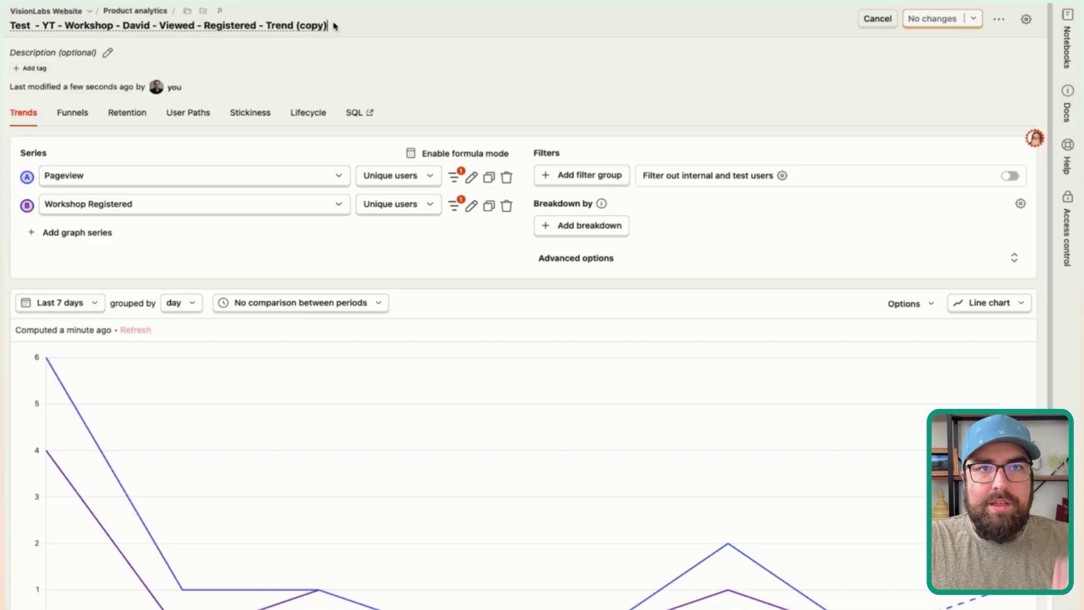
{"action": "type", "text": "CR%"}
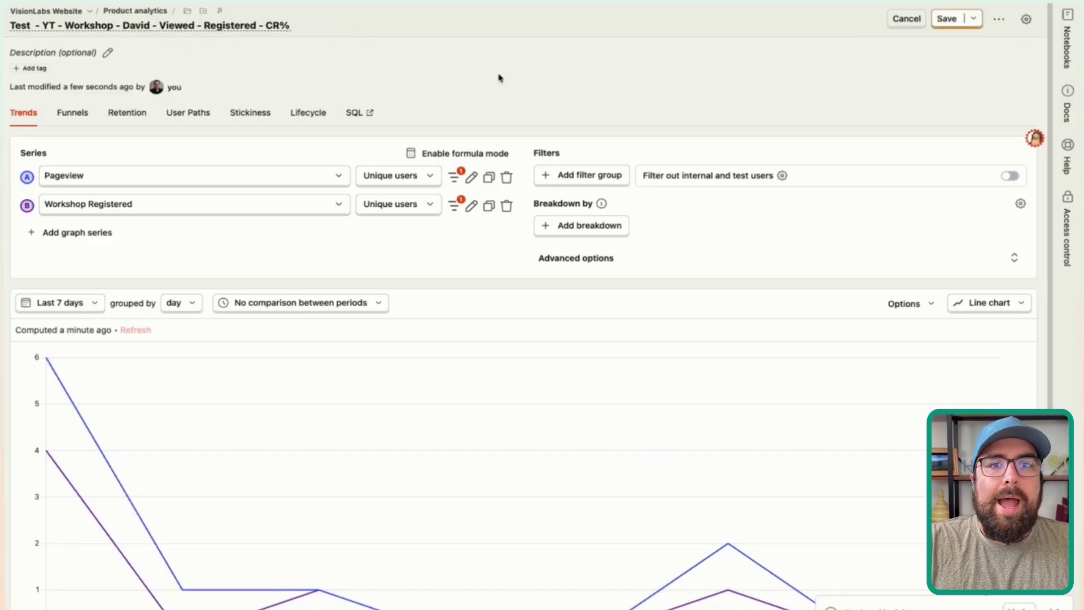
{"action": "key", "text": "Return"}
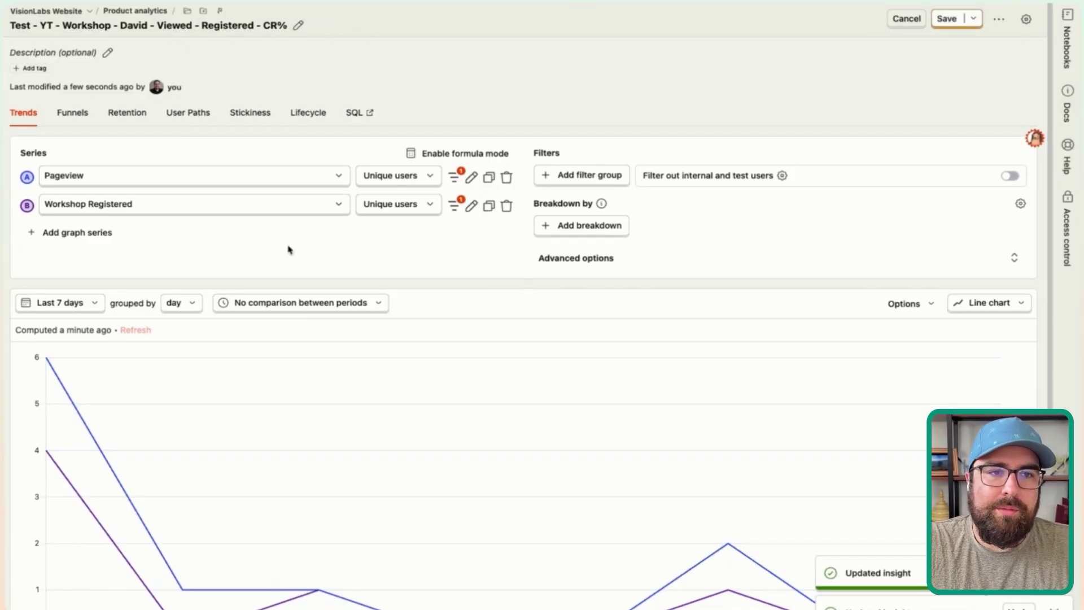
{"action": "scroll", "coordinate": [312, 277], "scroll_direction": "down", "scroll_amount": 2}
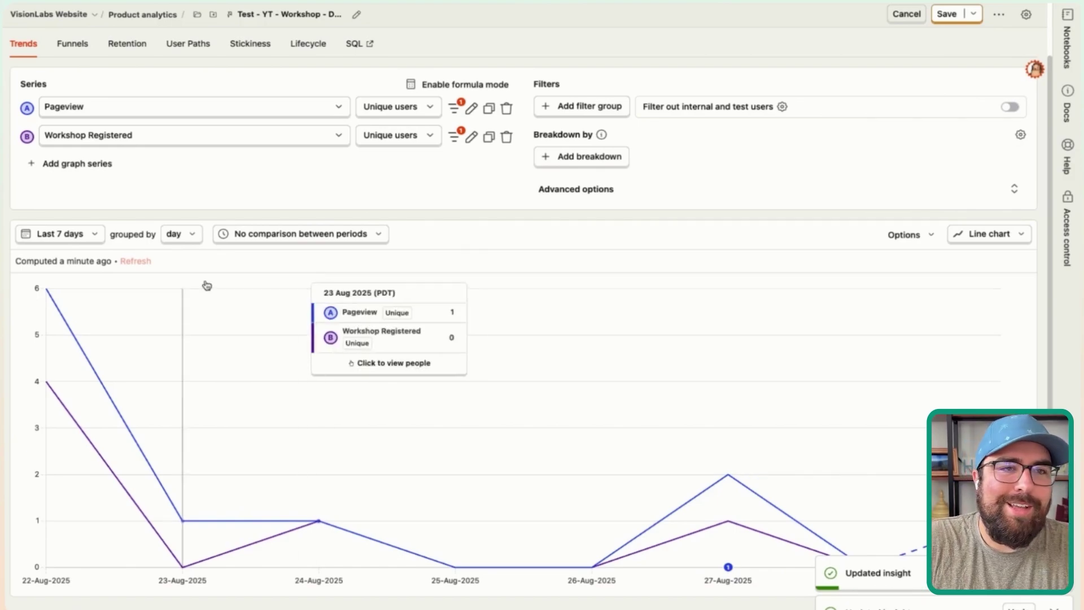
{"action": "scroll", "coordinate": [441, 152], "scroll_direction": "up", "scroll_amount": 1}
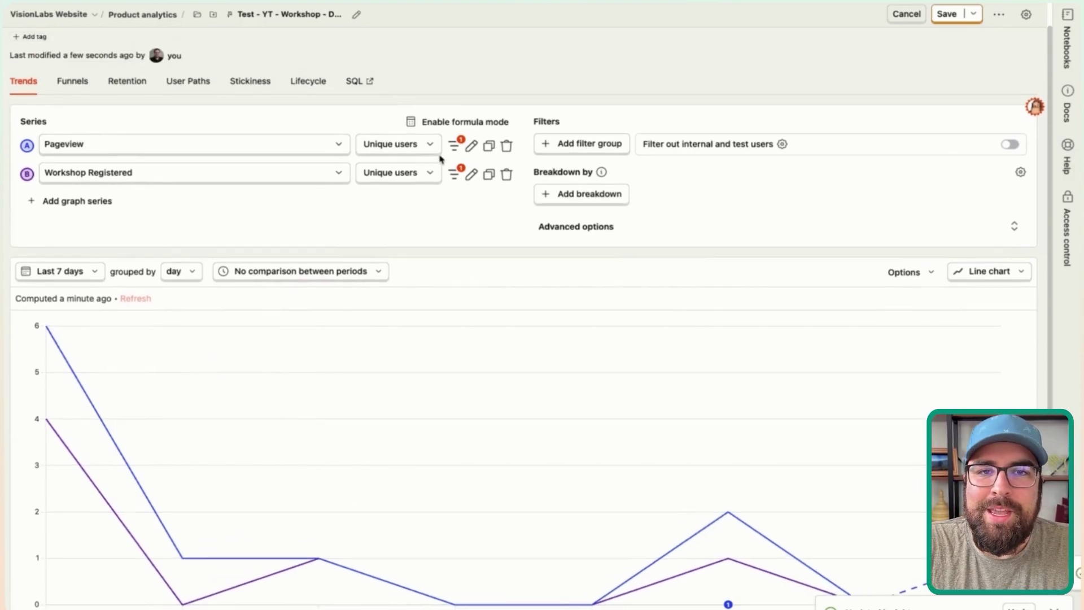
{"action": "left_click", "coordinate": [462, 127]}
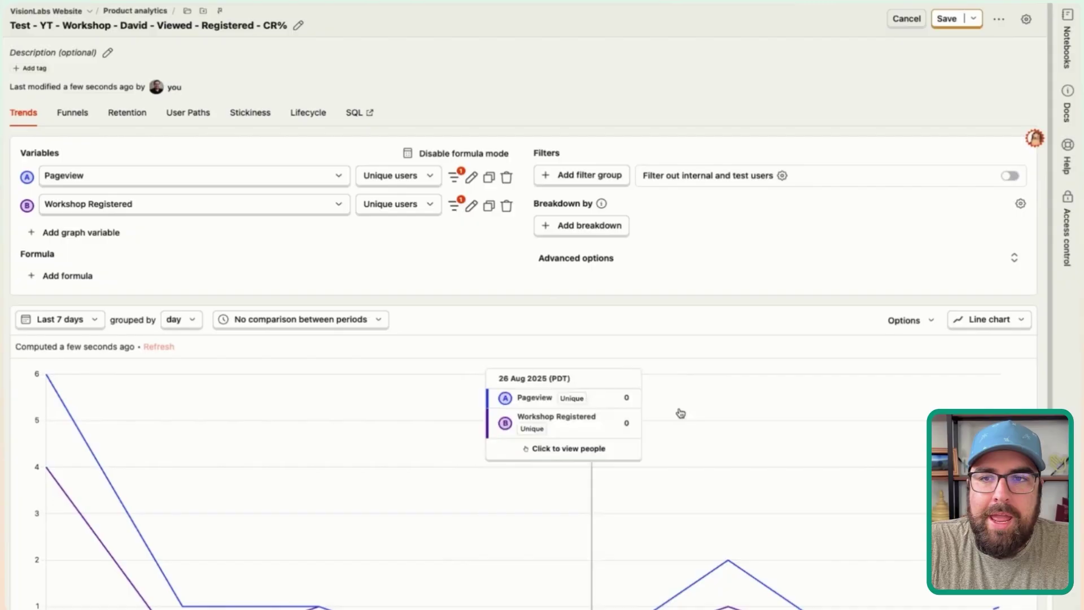
Add a formula named Conversion Rate and edit its expression from B/A to (B/A)*100.
{"action": "left_click", "coordinate": [1007, 321]}
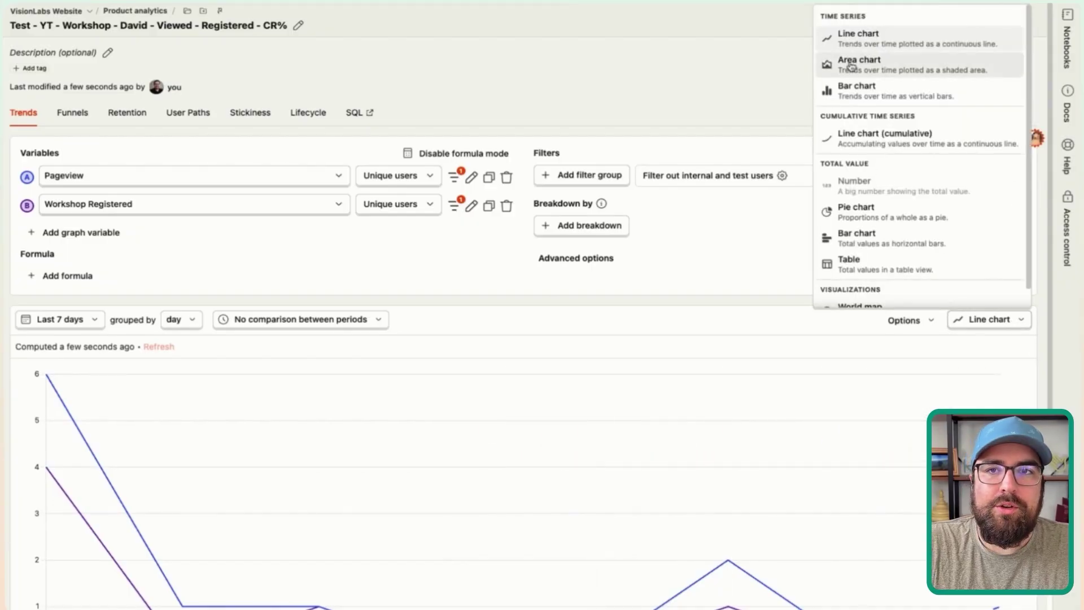
{"action": "left_click", "coordinate": [638, 283]}
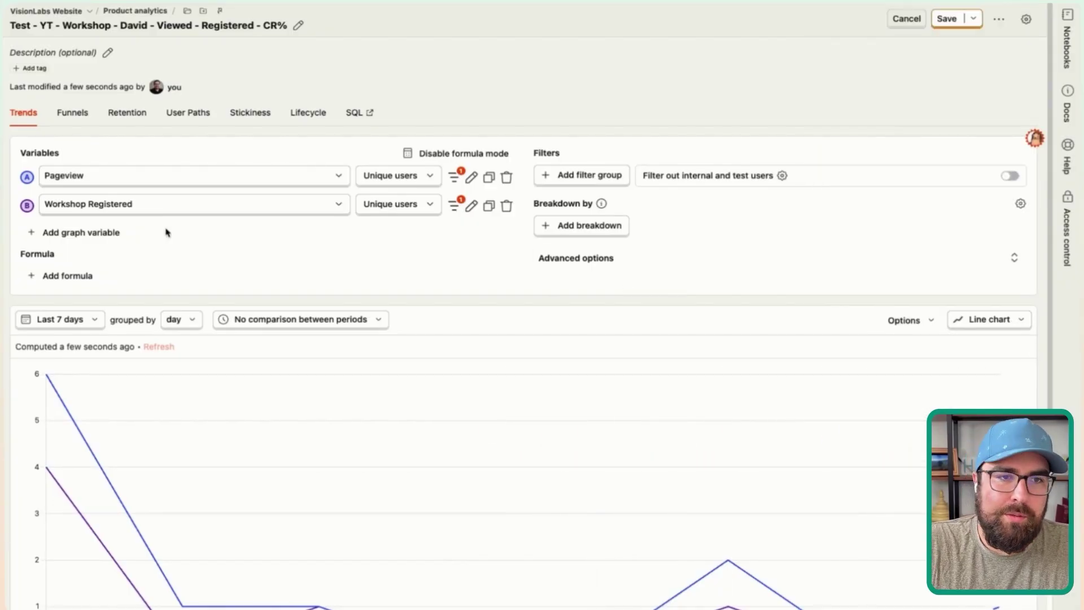
{"action": "left_click", "coordinate": [59, 276]}
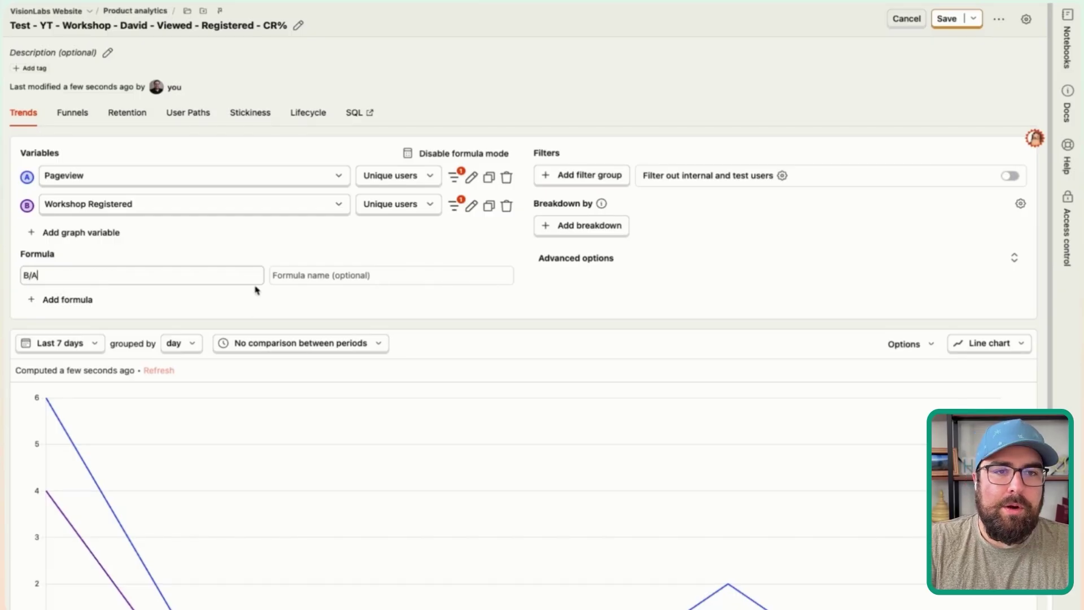
{"action": "left_click", "coordinate": [305, 275]}
{"action": "type", "text": "Conversion Rate"}
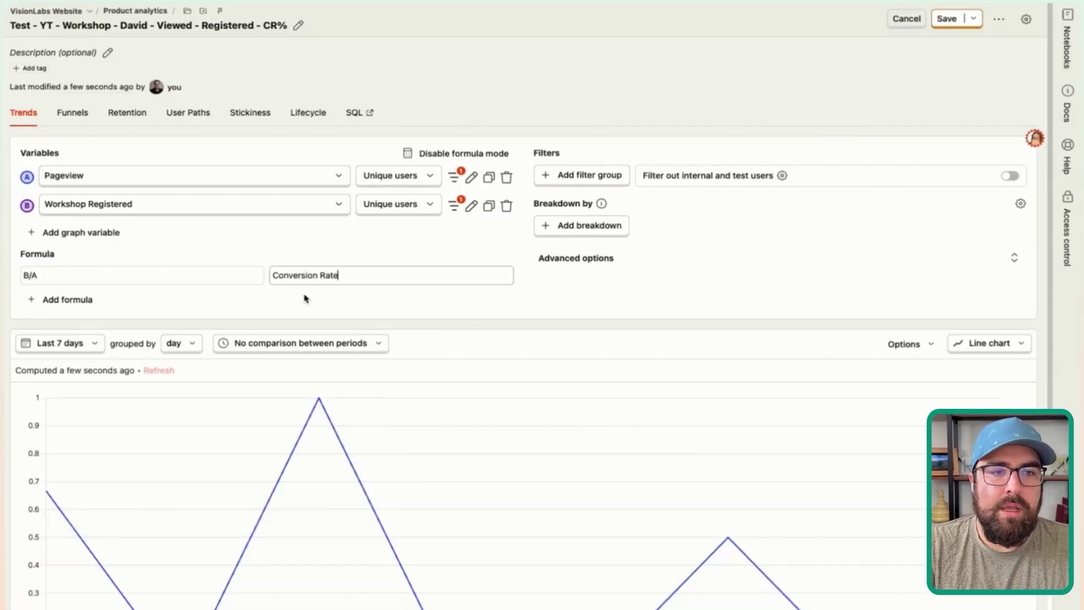
{"action": "scroll", "coordinate": [310, 338], "scroll_direction": "down", "scroll_amount": 1}
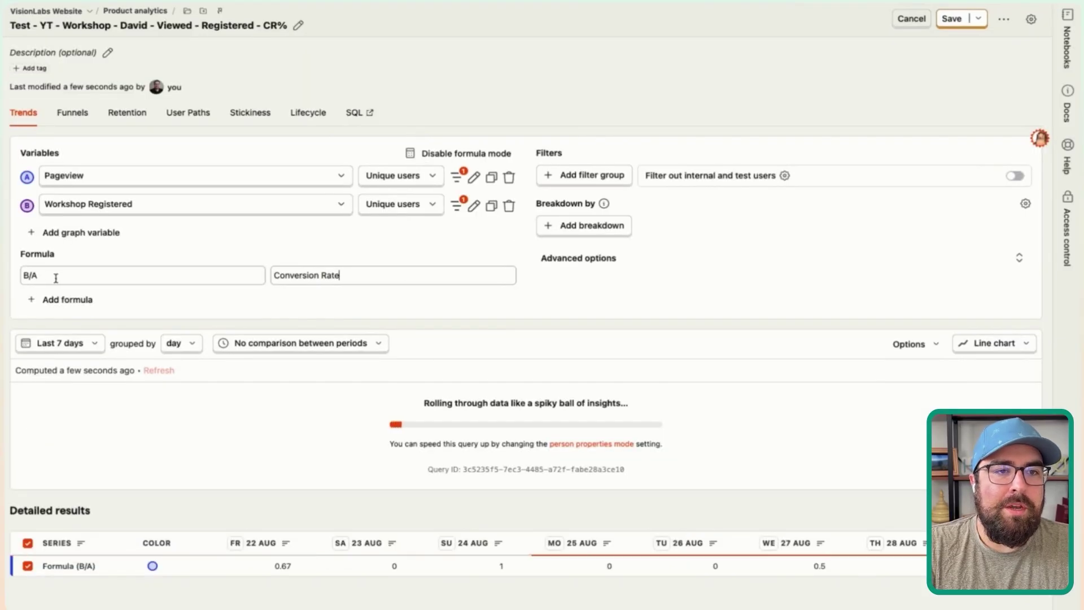
{"action": "left_click", "coordinate": [56, 278]}
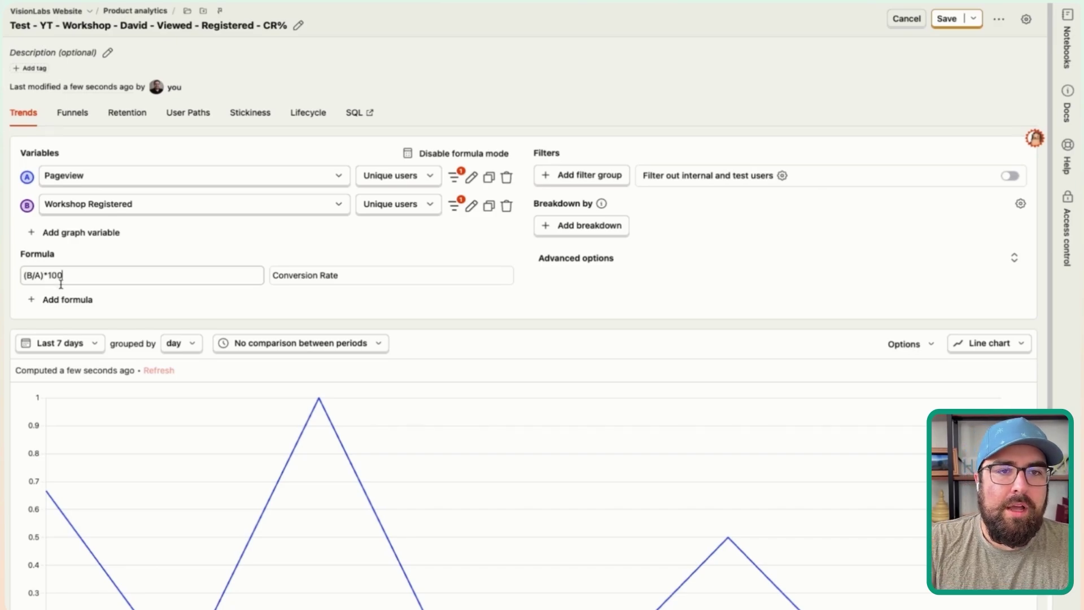
{"action": "scroll", "coordinate": [407, 333], "scroll_direction": "down", "scroll_amount": 1}
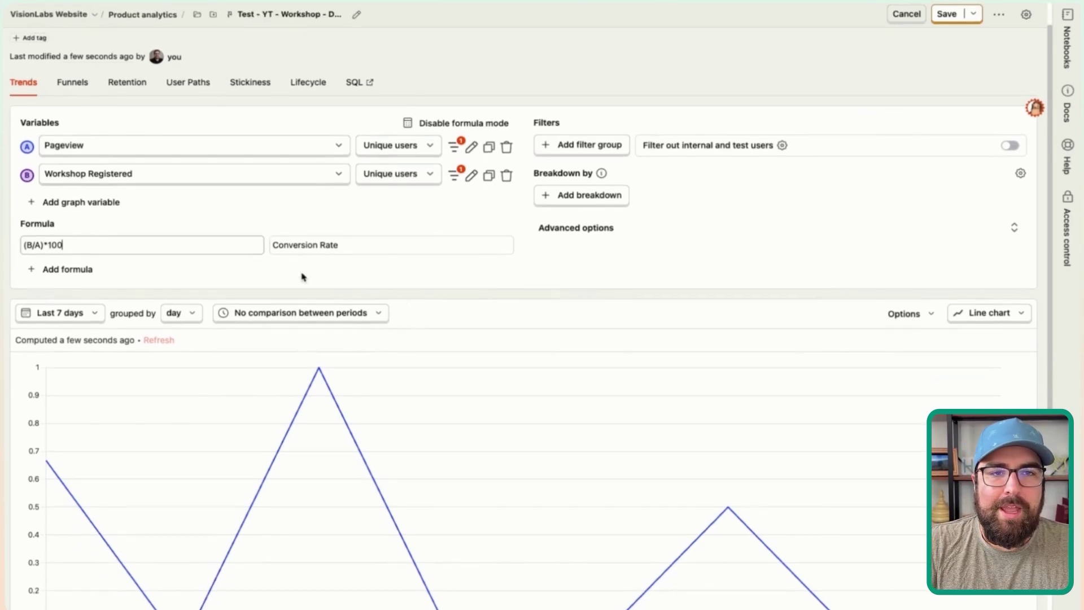
Rerun the Conversion Rate formula and display it as a single Number with Percent unit.
{"action": "left_click", "coordinate": [302, 276]}
{"action": "left_click", "coordinate": [1024, 346]}
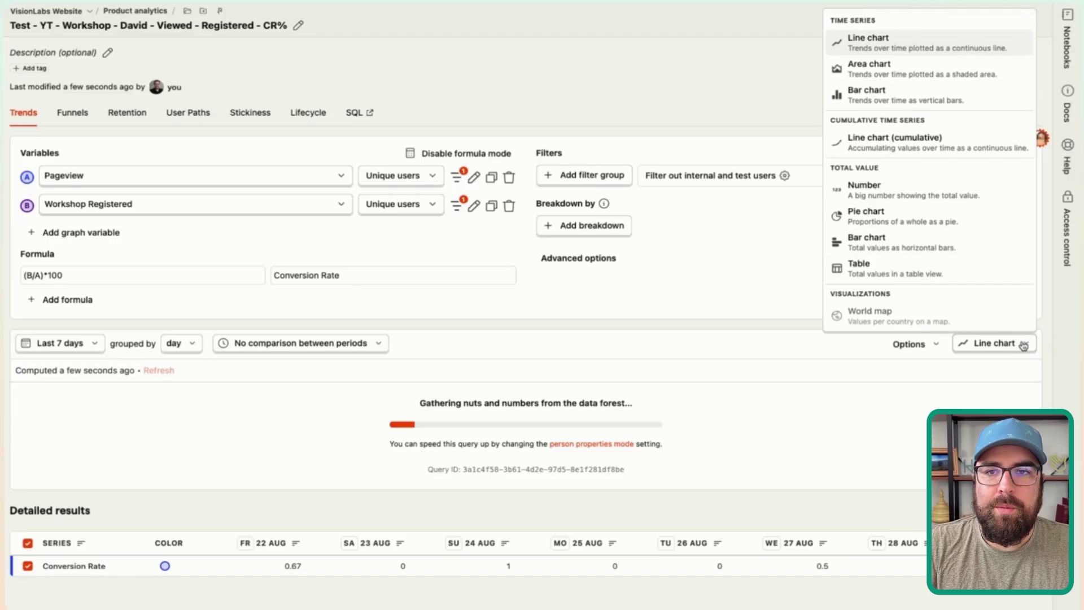
{"action": "left_click", "coordinate": [872, 194]}
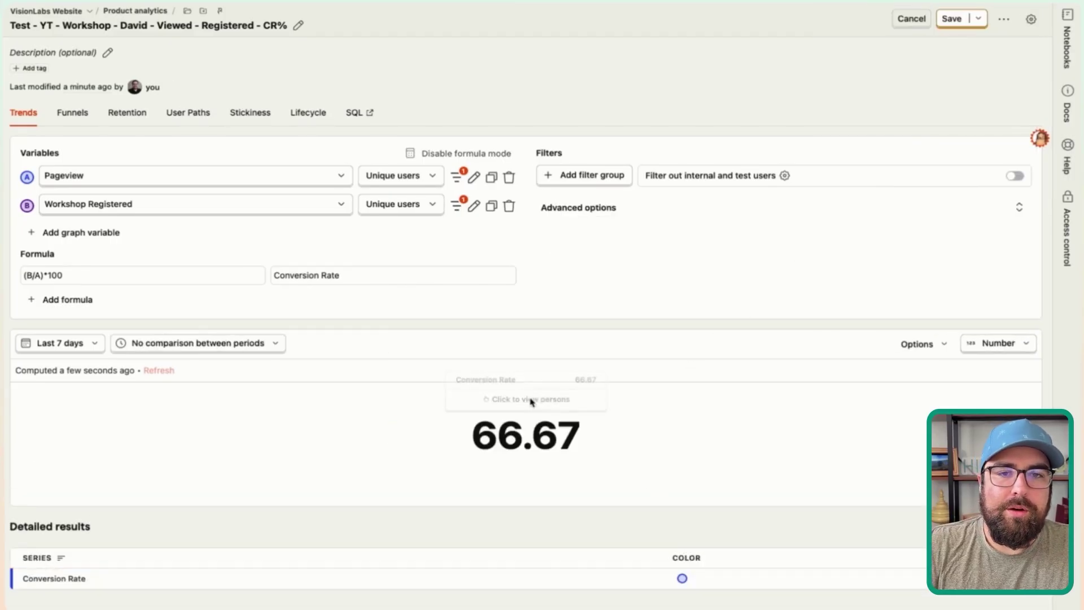
{"action": "left_click", "coordinate": [997, 344]}
{"action": "left_click", "coordinate": [998, 344]}
{"action": "left_click", "coordinate": [931, 345]}
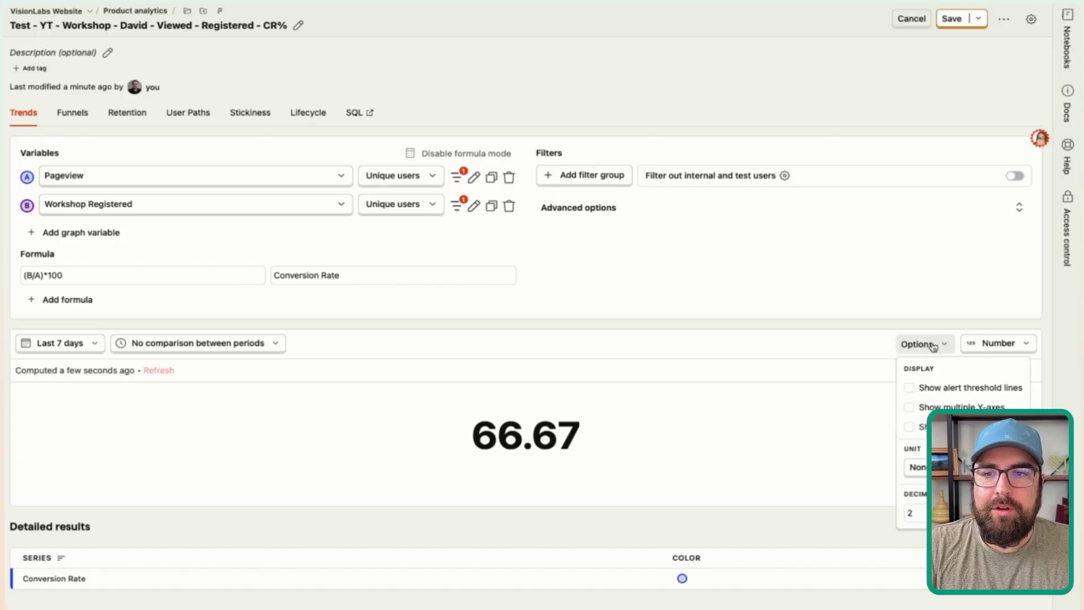
{"action": "left_click", "coordinate": [918, 467]}
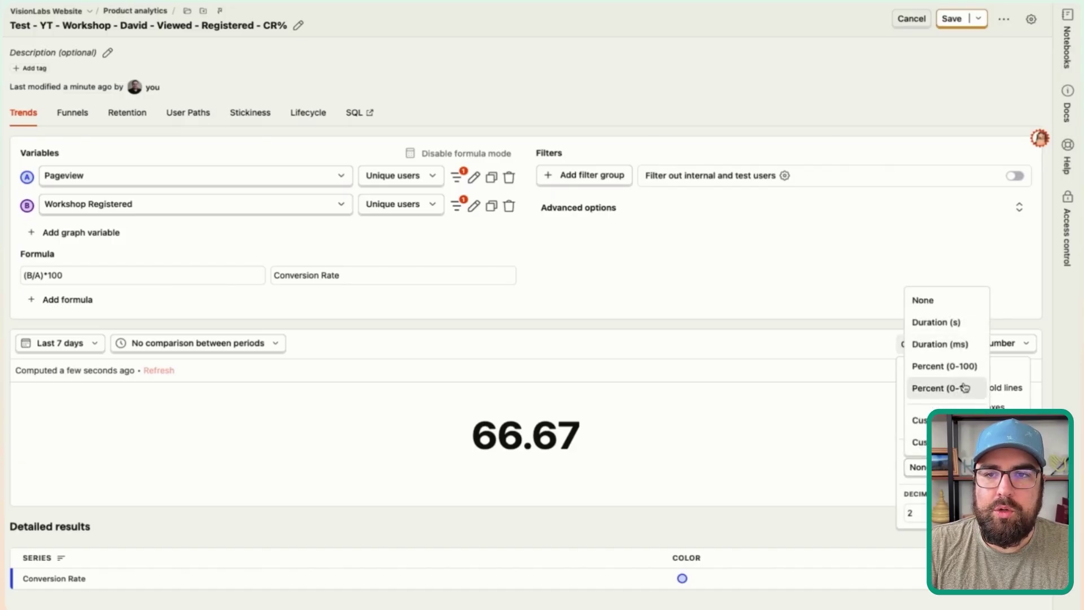
{"action": "left_click", "coordinate": [944, 366]}
Close the Conversion Rate persons list and save the insight at 66.67%.
{"action": "left_click", "coordinate": [525, 436]}
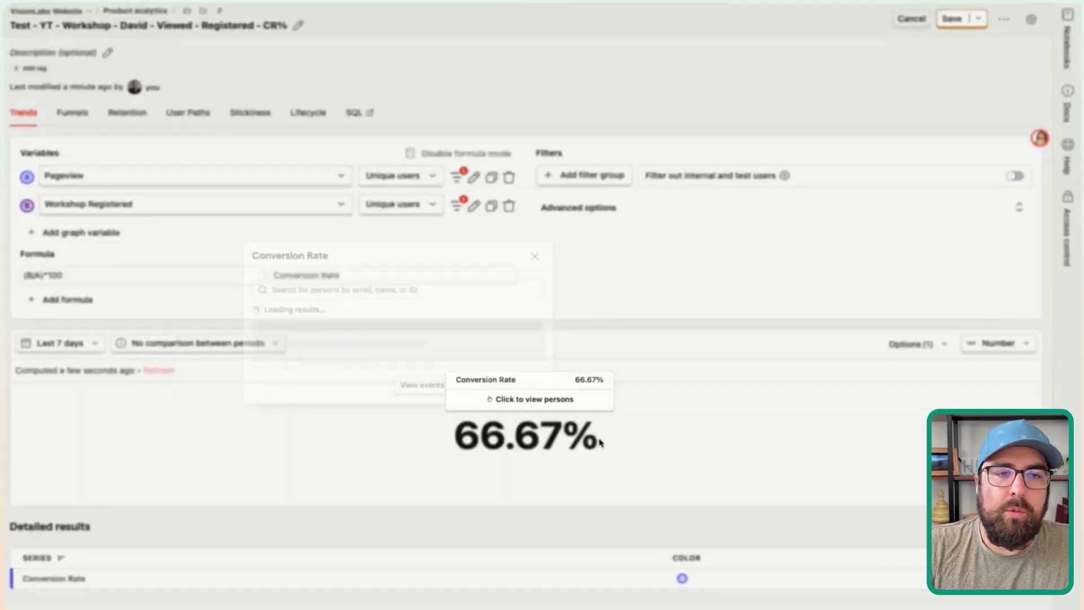
{"action": "left_click", "coordinate": [634, 423]}
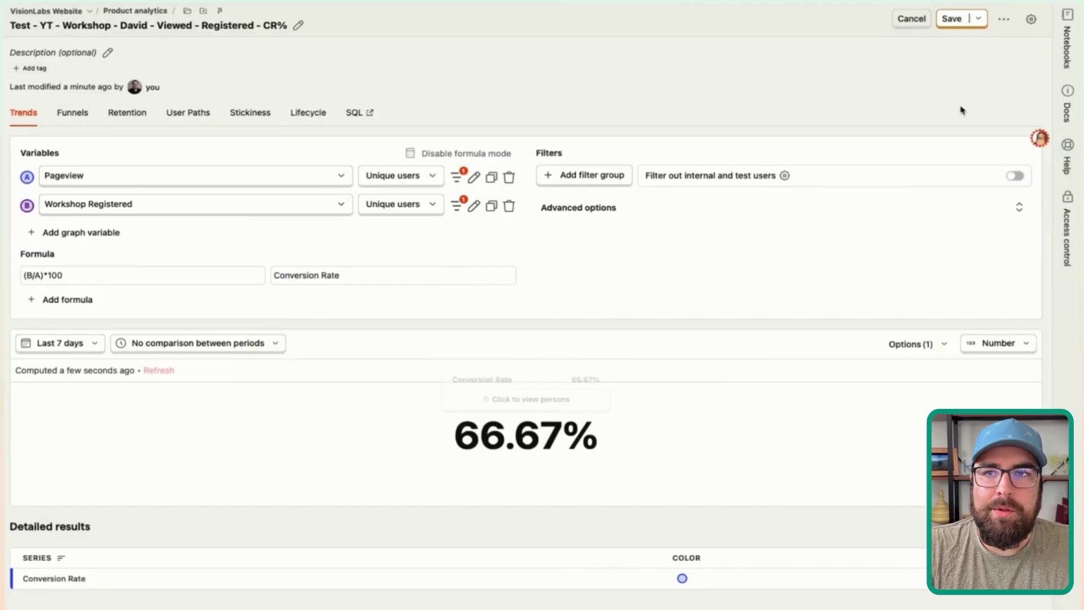
{"action": "left_click", "coordinate": [960, 23]}
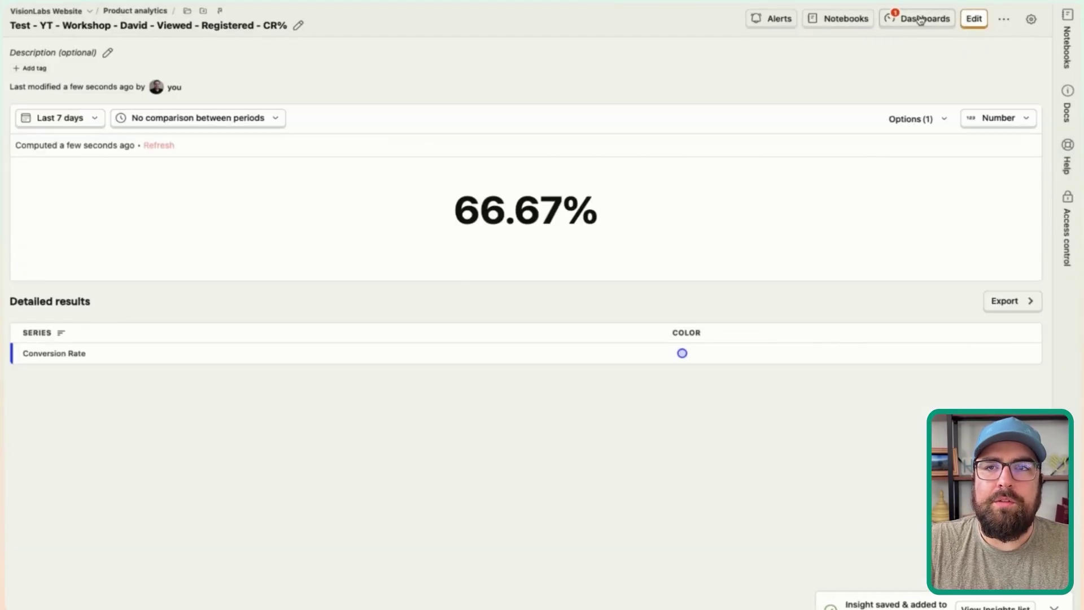
Go to the Test - YT dashboard from the insight's dashboards list.
{"action": "left_click", "coordinate": [916, 20]}
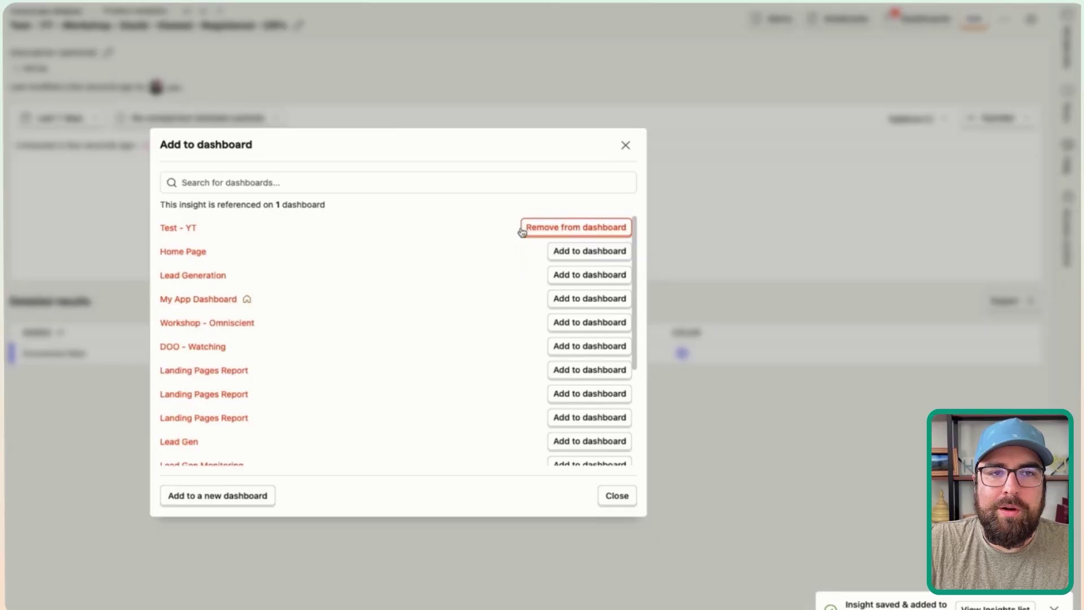
{"action": "left_click", "coordinate": [171, 228]}
{"action": "scroll", "coordinate": [574, 371], "scroll_direction": "down", "scroll_amount": 5}
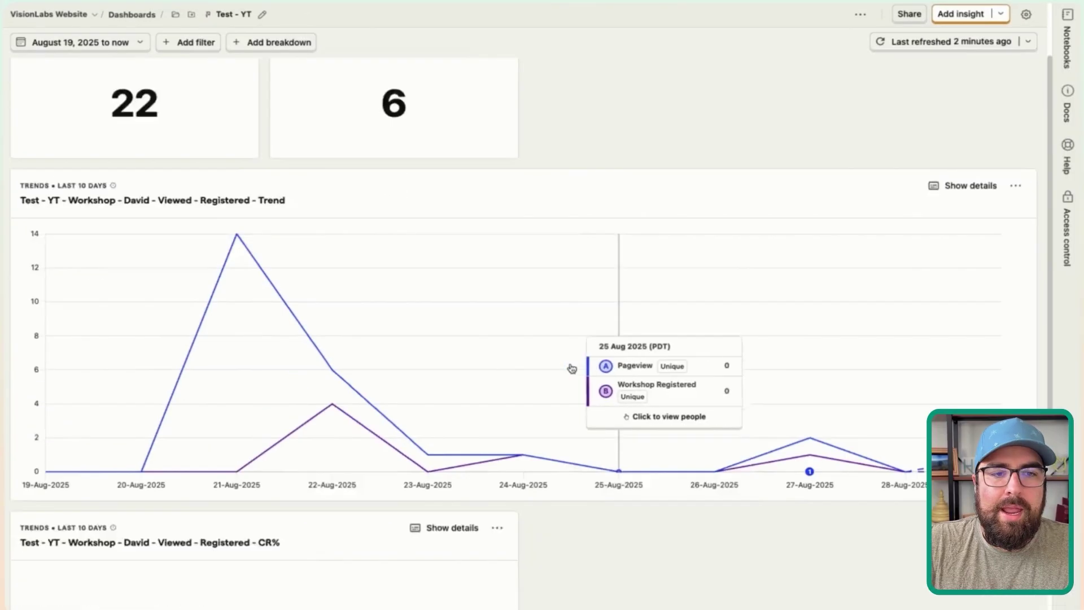
{"action": "scroll", "coordinate": [234, 356], "scroll_direction": "up", "scroll_amount": 1}
In layout editing, move the 27.27% CR% tile beside the 22 and 6 tiles and shrink it to match.
{"action": "key", "text": "e"}
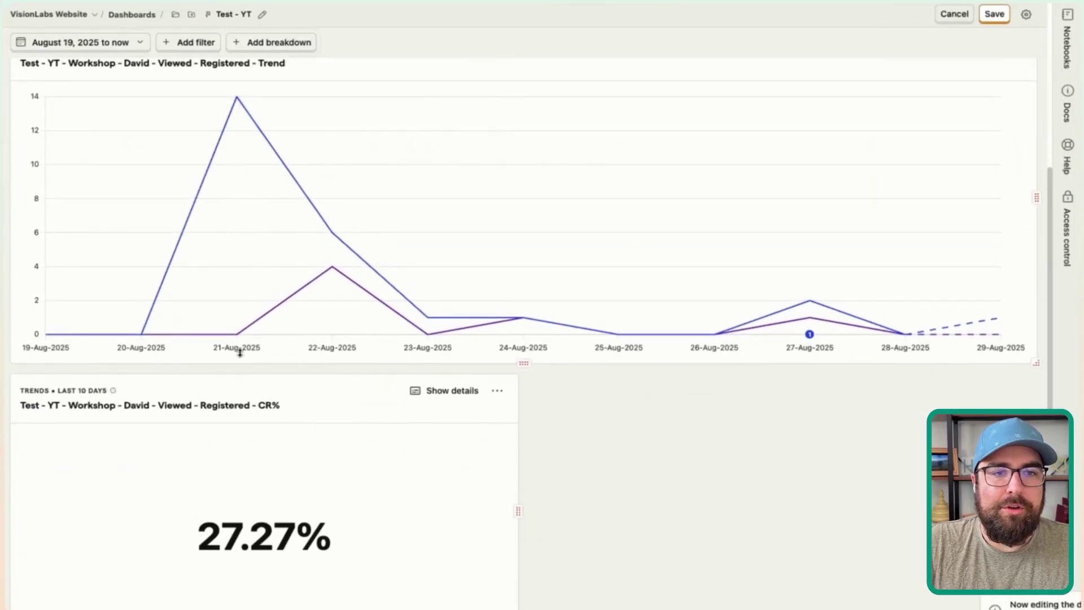
{"action": "scroll", "coordinate": [237, 354], "scroll_direction": "up", "scroll_amount": 3}
{"action": "left_click_drag", "start_coordinate": [231, 470], "coordinate": [723, 77]}
{"action": "scroll", "coordinate": [725, 77], "scroll_direction": "up", "scroll_amount": 1}
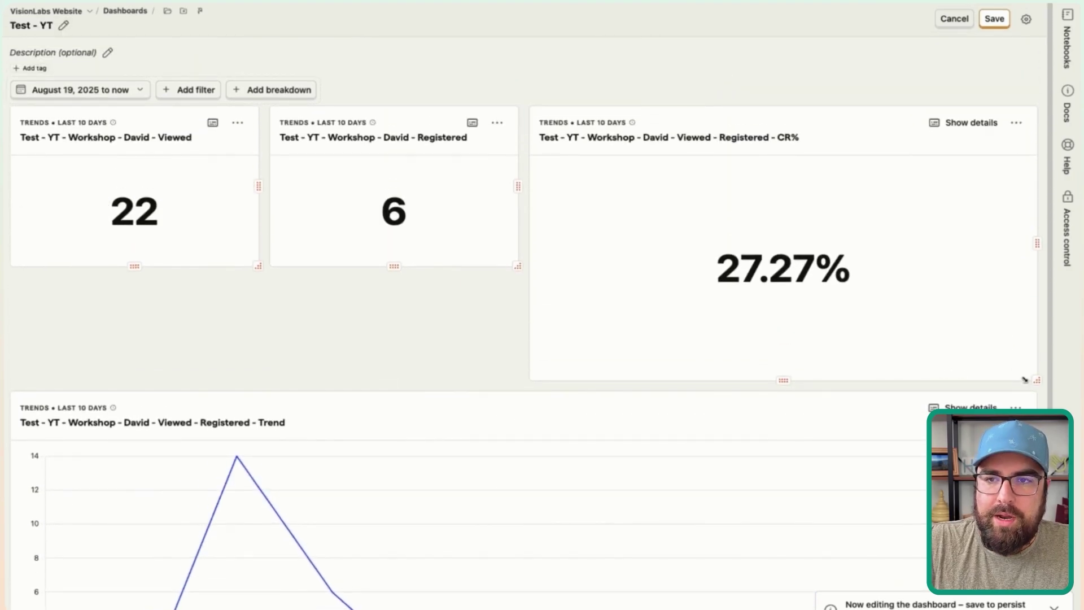
{"action": "left_click_drag", "start_coordinate": [1025, 380], "coordinate": [789, 271]}
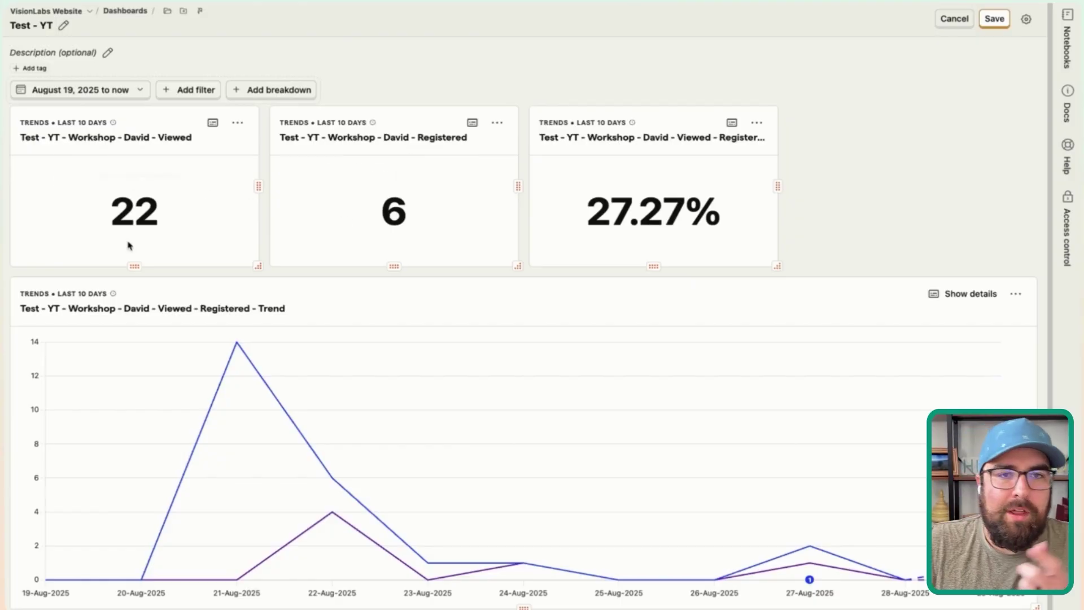
{"action": "mouse_move", "coordinate": [648, 206]}
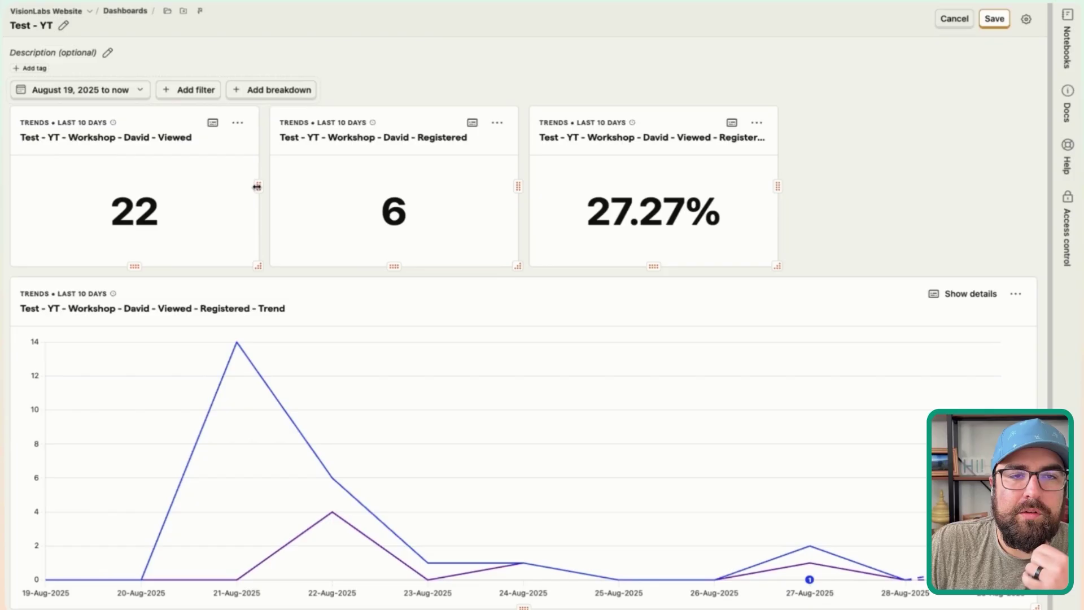
{"action": "left_click_drag", "start_coordinate": [257, 186], "coordinate": [220, 190]}
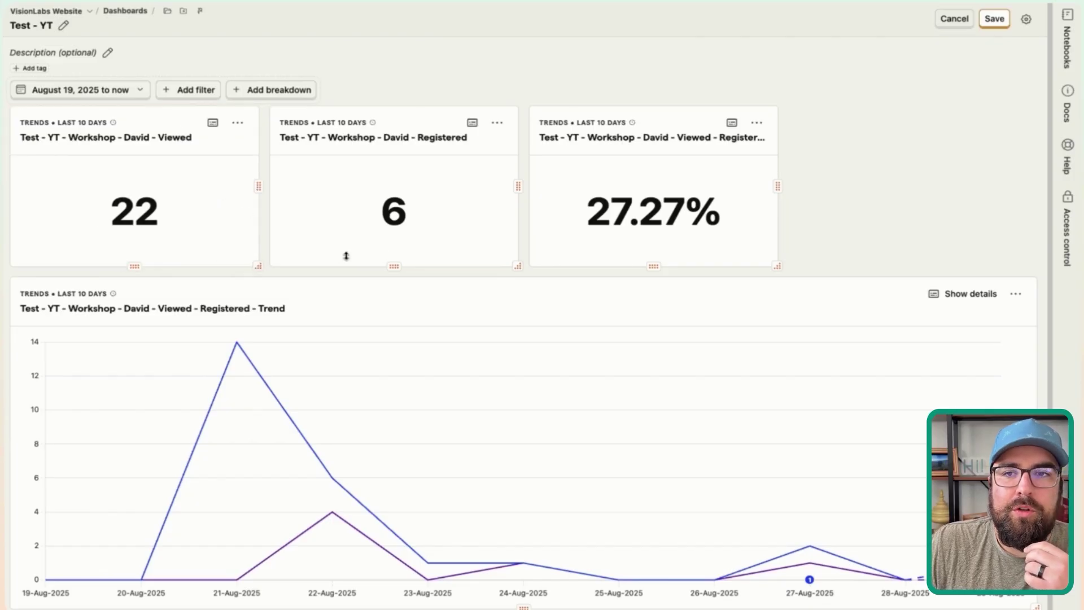
Rename the first number tile (22) to 'Saw Offer'.
{"action": "left_click", "coordinate": [238, 123]}
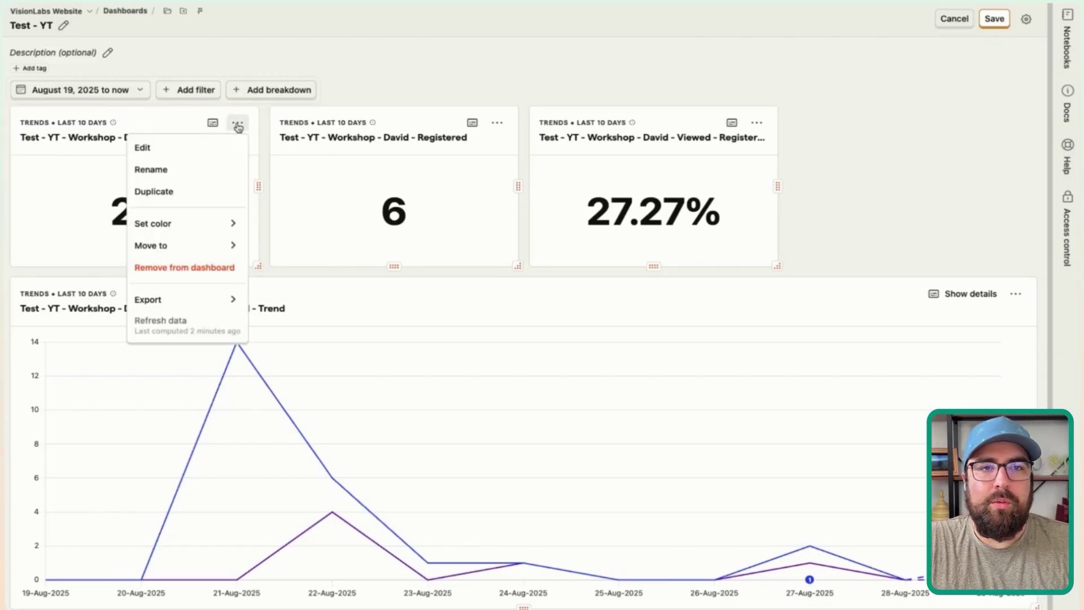
{"action": "left_click", "coordinate": [220, 150]}
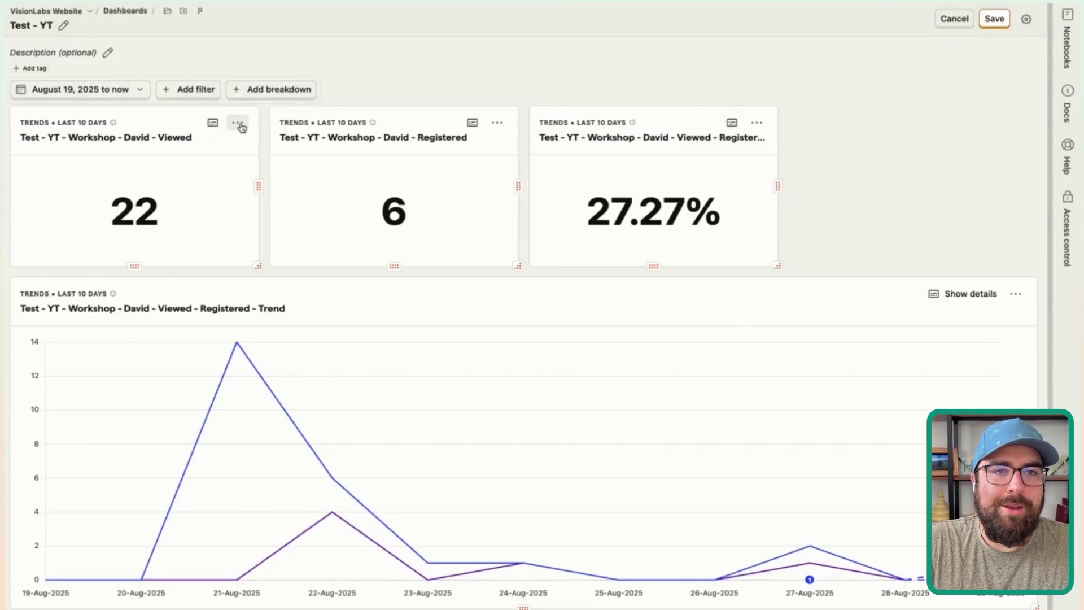
{"action": "left_click", "coordinate": [238, 123]}
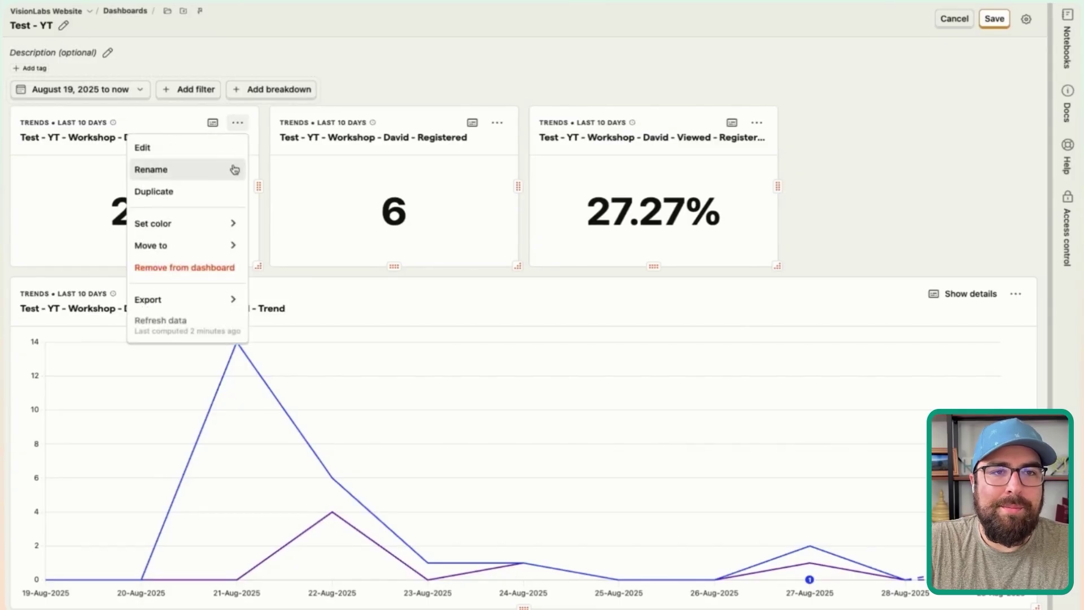
{"action": "left_click", "coordinate": [177, 170]}
{"action": "key", "text": "ctrl+a"}
{"action": "type", "text": "Saw Offer"}
{"action": "key", "text": "Return"}
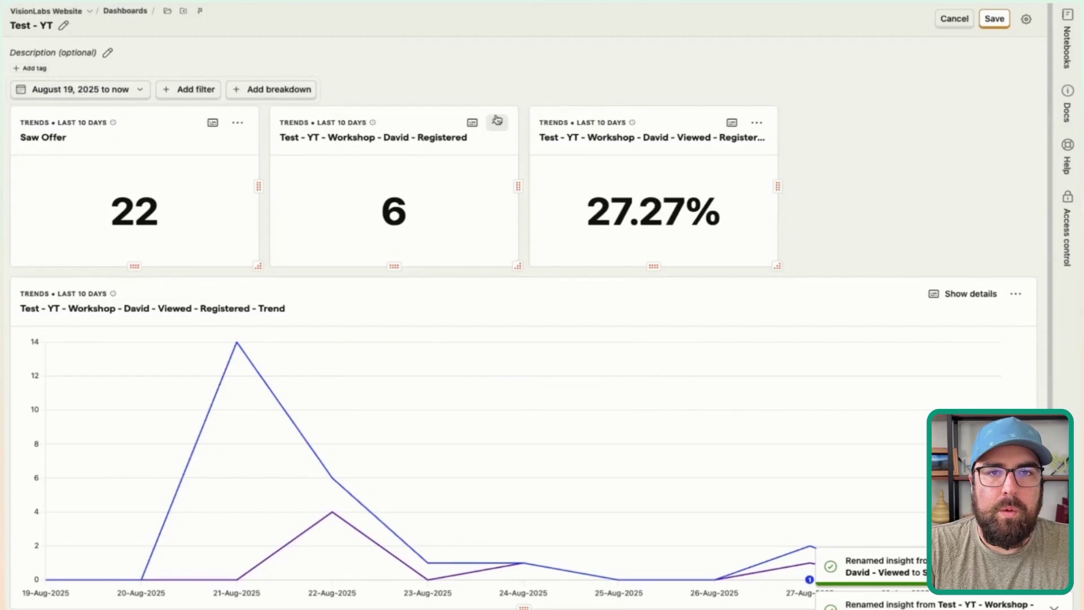
Rename the second number tile (6) to 'Registered'.
{"action": "left_click", "coordinate": [497, 123]}
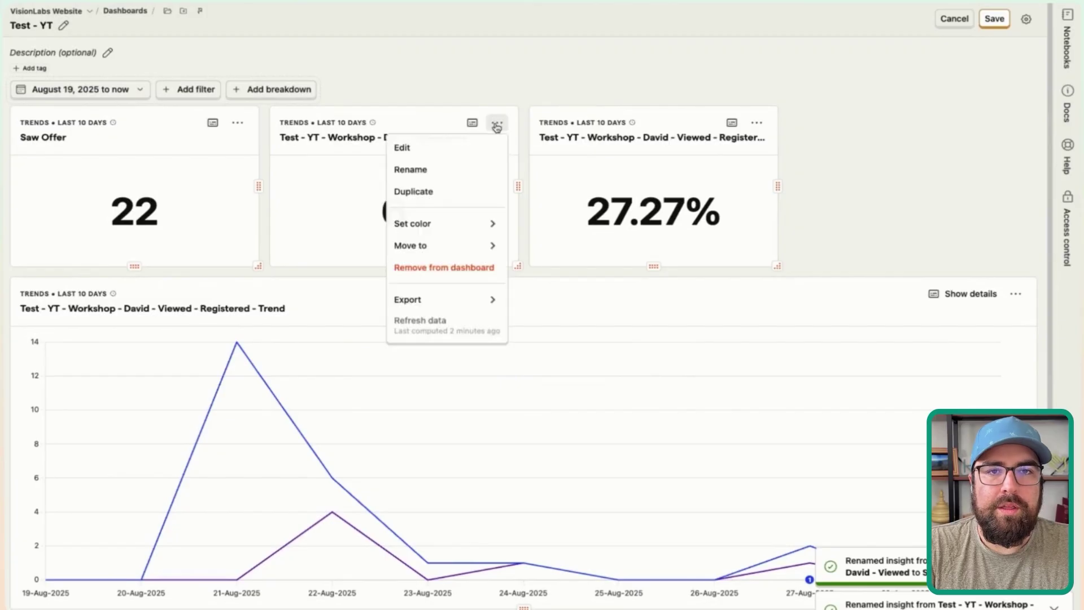
{"action": "left_click", "coordinate": [437, 177]}
{"action": "key", "text": "ctrl+a"}
{"action": "type", "text": "Regi"}
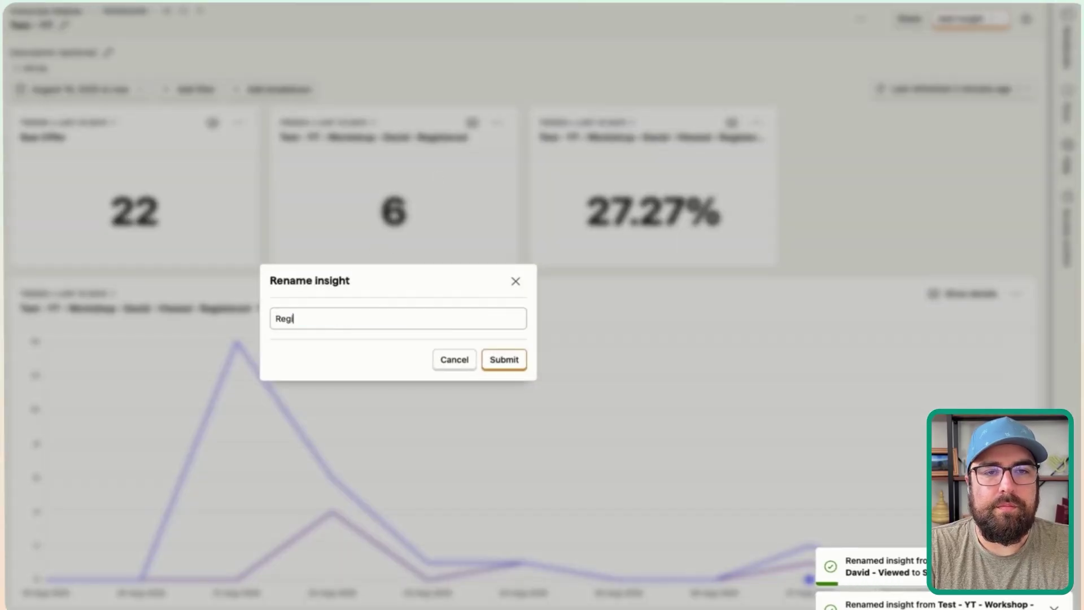
{"action": "type", "text": "stered"}
{"action": "left_click", "coordinate": [506, 359]}
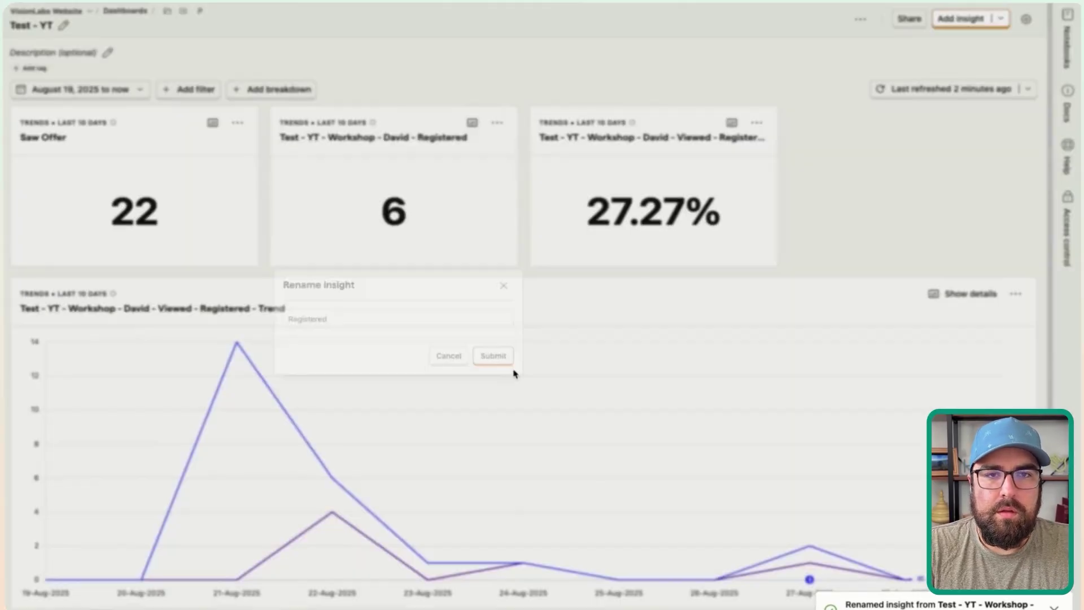
Rename the percentage tile to 'Conversion Rate %'.
{"action": "left_click", "coordinate": [756, 123]}
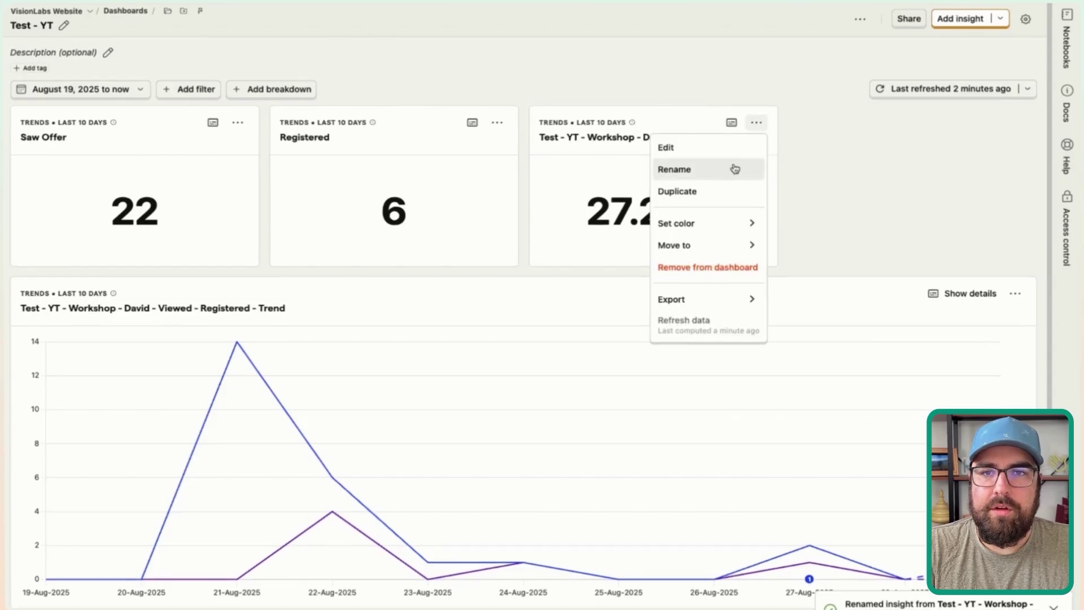
{"action": "left_click", "coordinate": [701, 172]}
{"action": "key", "text": "ctrl+a"}
{"action": "type", "text": "Conv"}
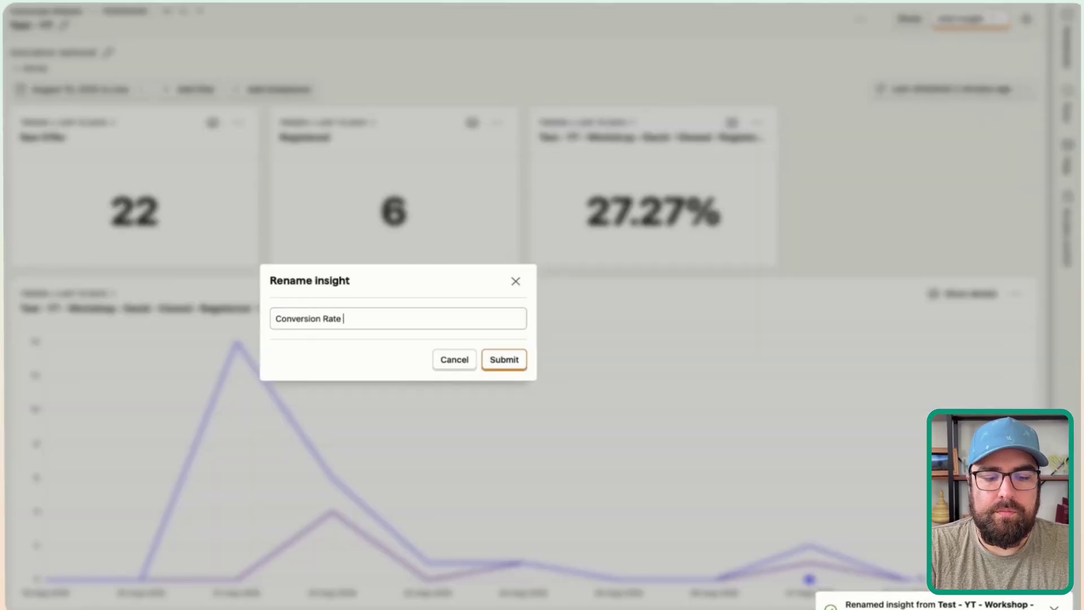
{"action": "left_click", "coordinate": [503, 359]}
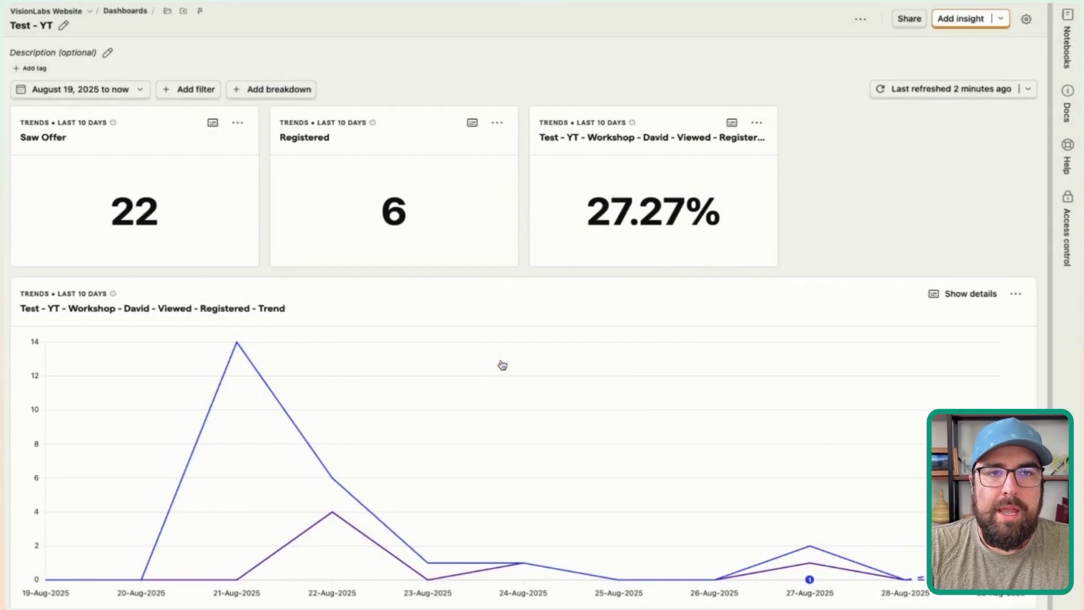
Narrow the Saw Offer and Registered tiles and place Registered next to Saw Offer.
{"action": "key", "text": "e"}
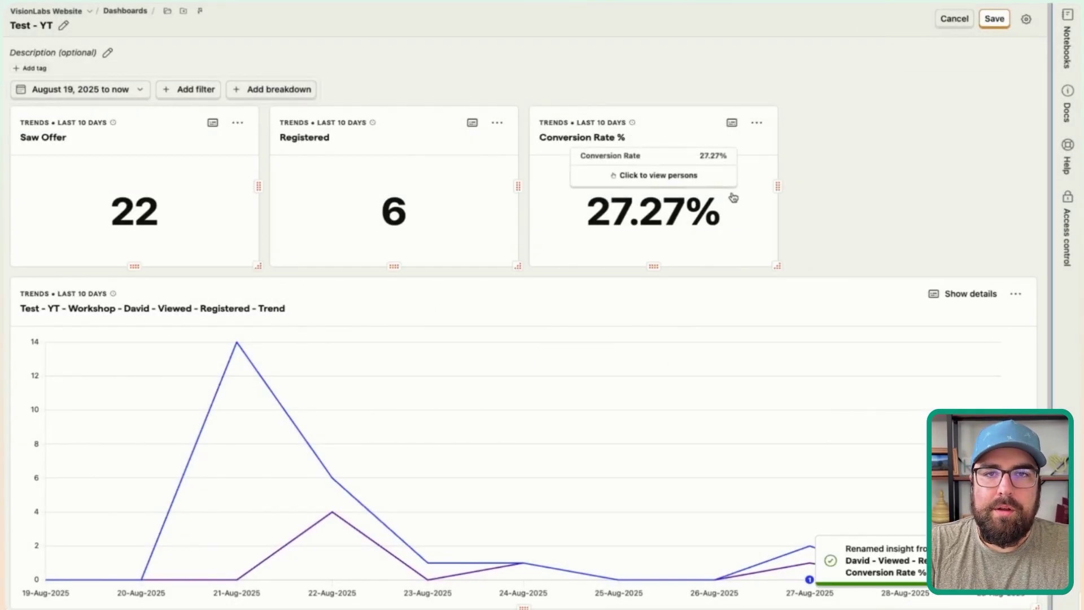
{"action": "left_click_drag", "start_coordinate": [258, 265], "coordinate": [225, 267]}
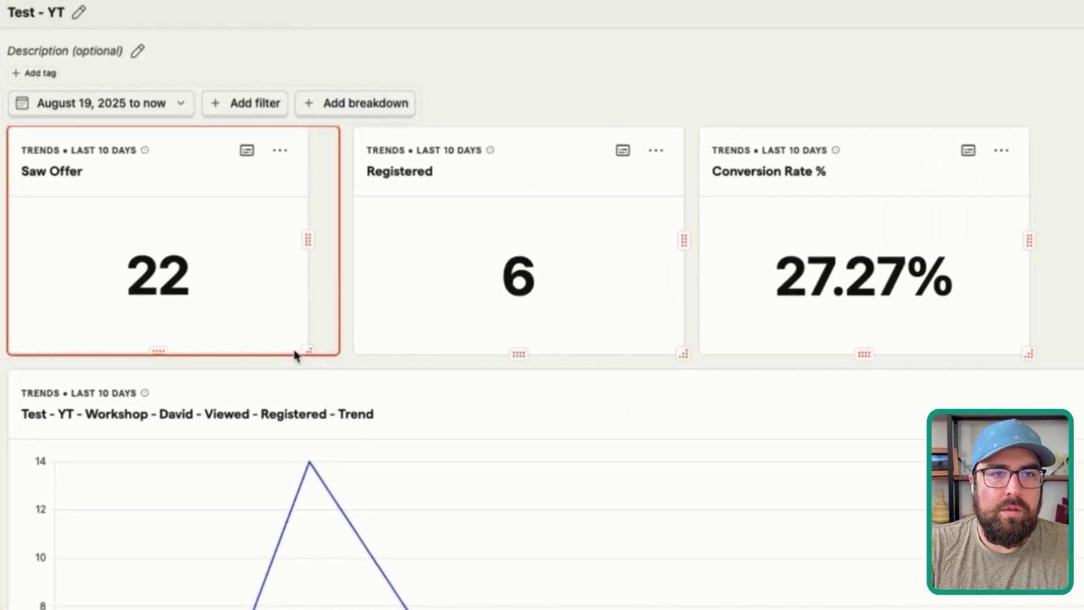
{"action": "left_click_drag", "start_coordinate": [296, 356], "coordinate": [207, 339]}
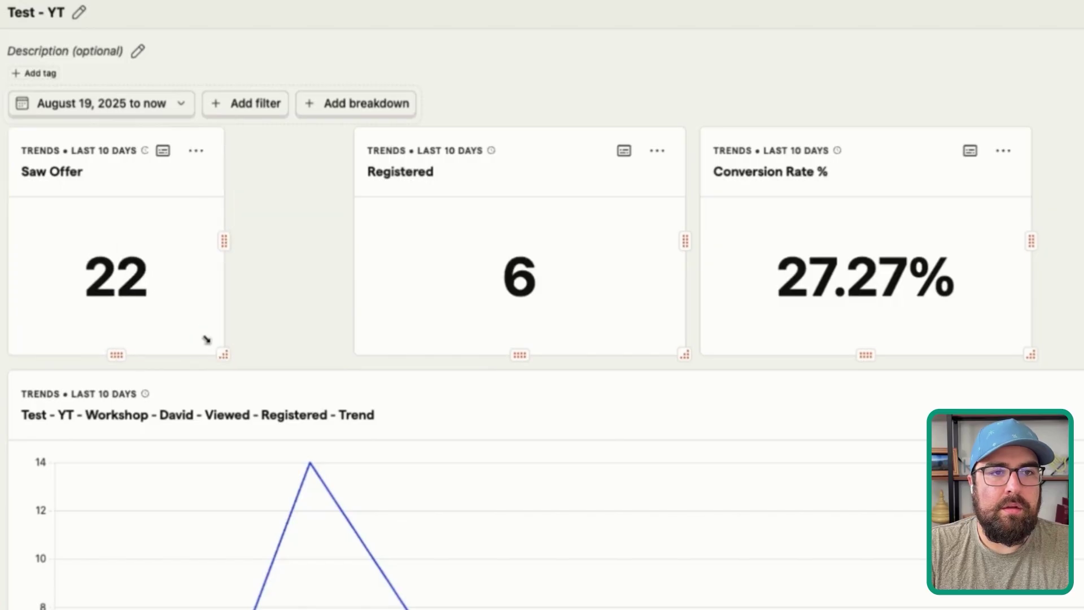
{"action": "left_click_drag", "start_coordinate": [685, 355], "coordinate": [557, 356]}
{"action": "left_click_drag", "start_coordinate": [439, 148], "coordinate": [346, 145]}
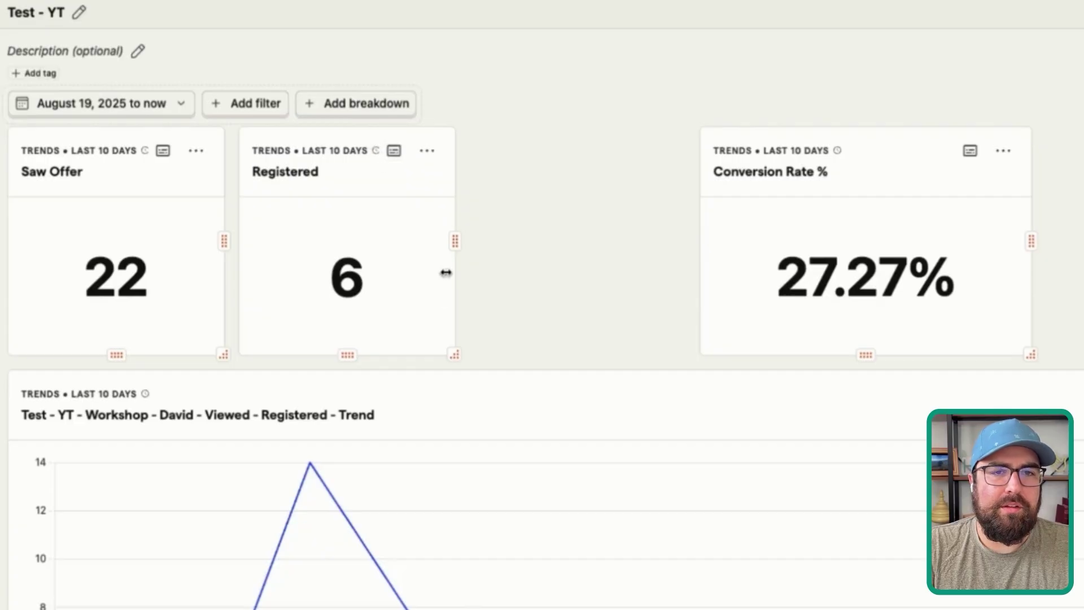
Move Conversion Rate % beside Registered, narrow it, and save the dashboard layout.
{"action": "left_click_drag", "start_coordinate": [852, 141], "coordinate": [609, 140]}
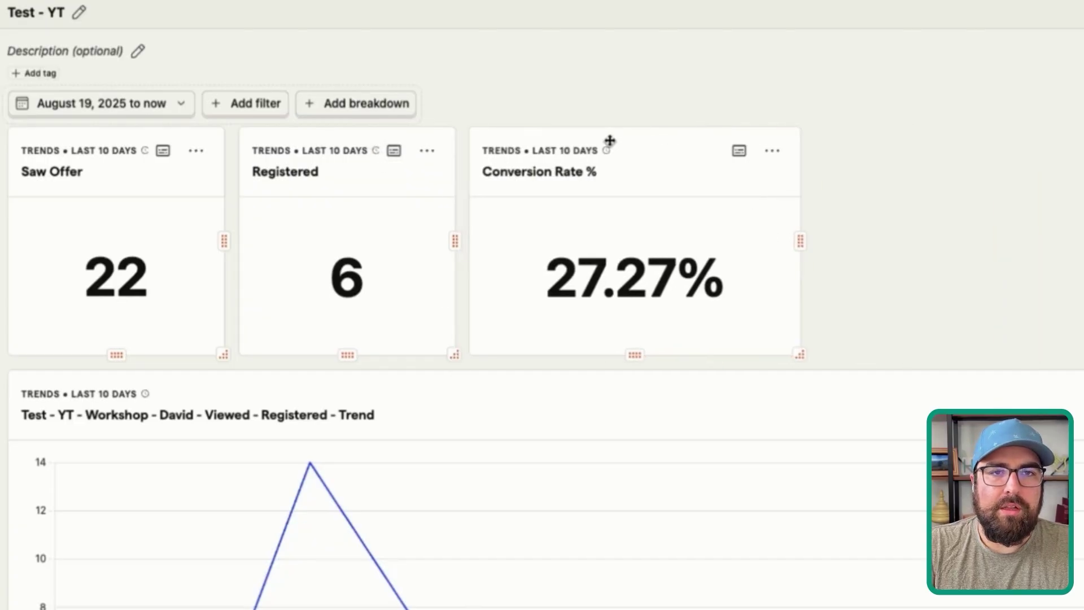
{"action": "left_click_drag", "start_coordinate": [800, 355], "coordinate": [708, 355]}
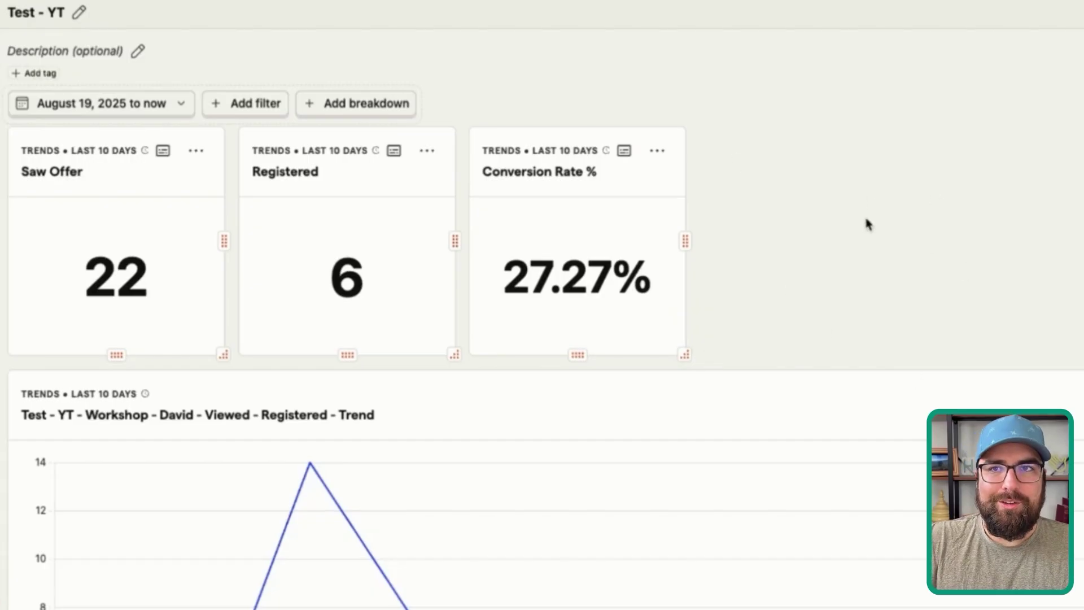
{"action": "left_click", "coordinate": [990, 16]}
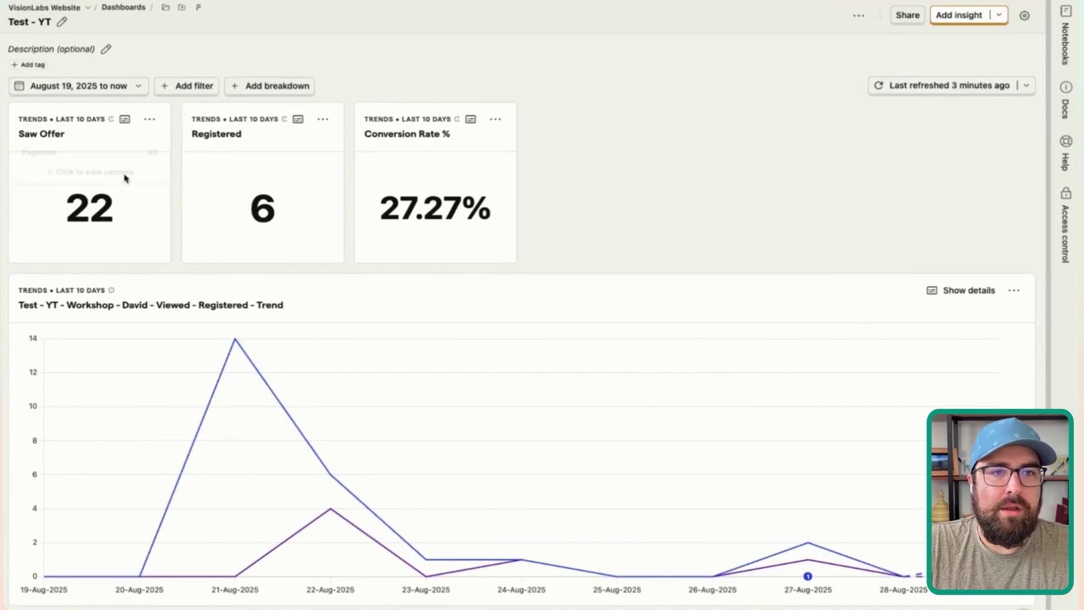
Open the Saw Offer tile's options menu.
{"action": "left_click", "coordinate": [150, 119]}
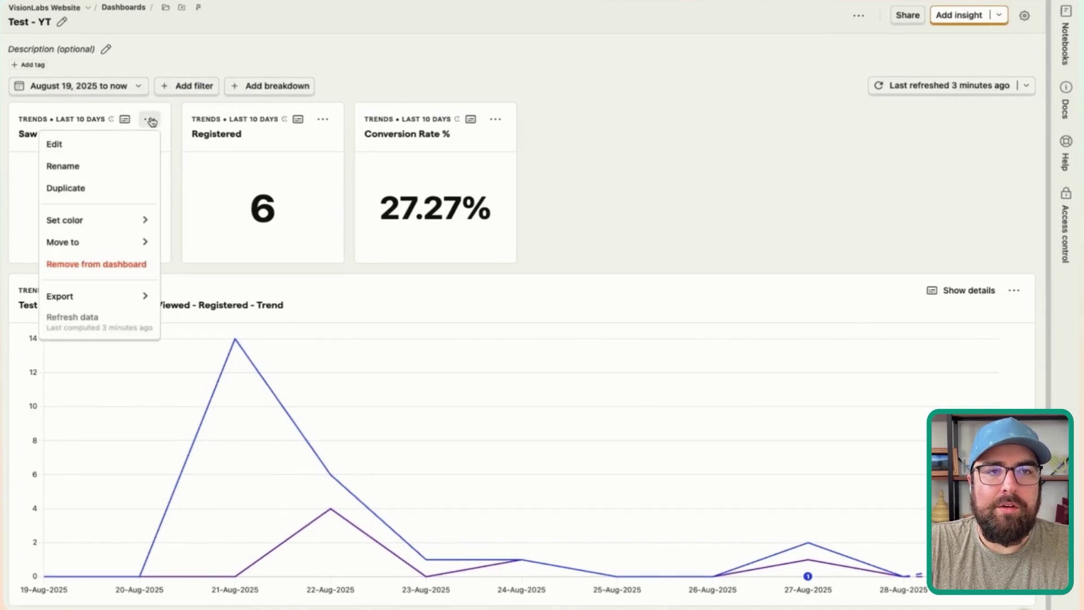
Duplicate the Saw Offer insight and open the copy for editing.
{"action": "left_click", "coordinate": [87, 189]}
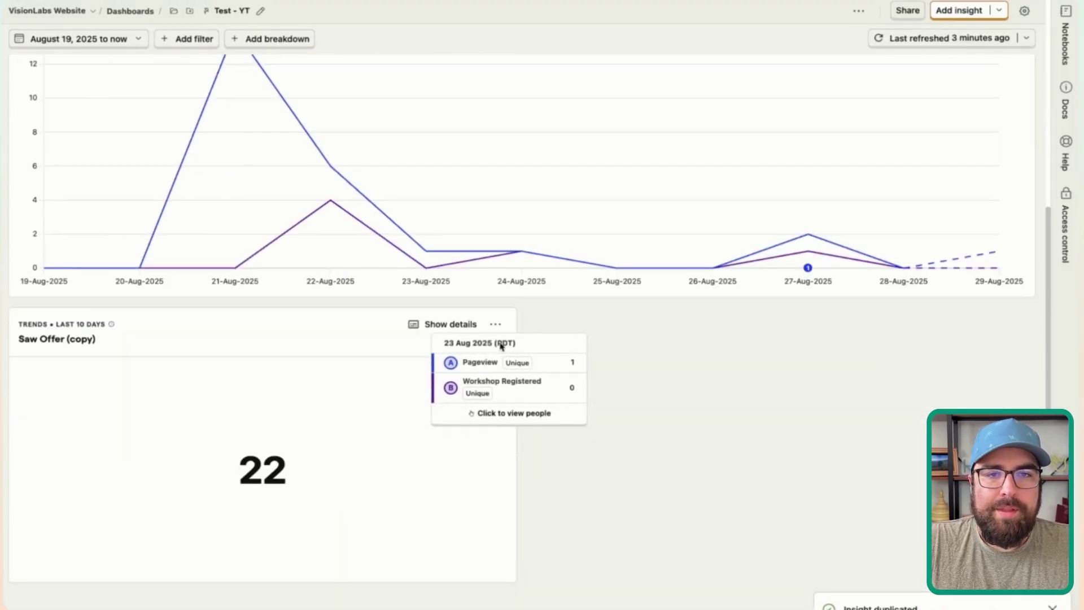
{"action": "left_click", "coordinate": [492, 324]}
{"action": "left_click", "coordinate": [451, 349]}
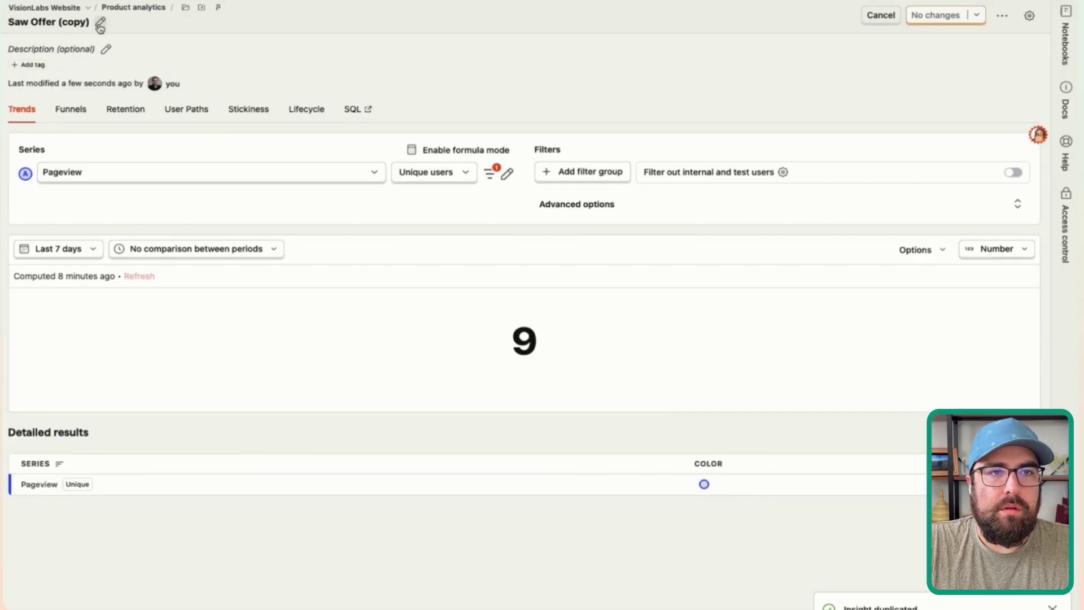
Retitle the copy from 'Saw Offer (copy)' to 'Saw Offer Traffic Source'.
{"action": "left_click", "coordinate": [100, 25]}
{"action": "key", "text": "BackSpace"}
{"action": "key", "text": "BackSpace"}
{"action": "key", "text": "BackSpace"}
{"action": "key", "text": "BackSpace"}
{"action": "key", "text": "BackSpace"}
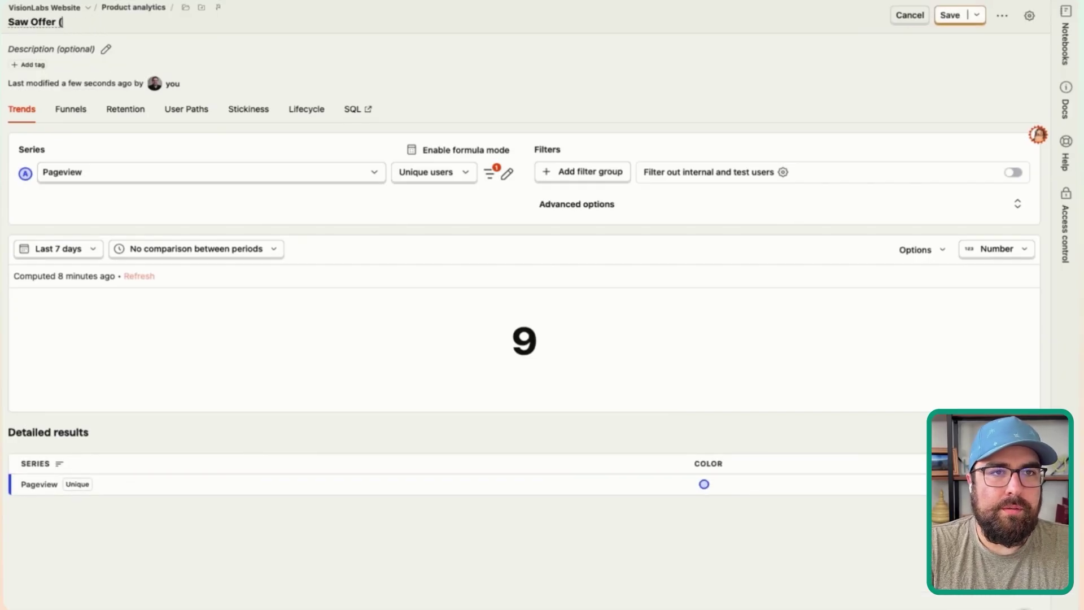
{"action": "type", "text": "Traffic"}
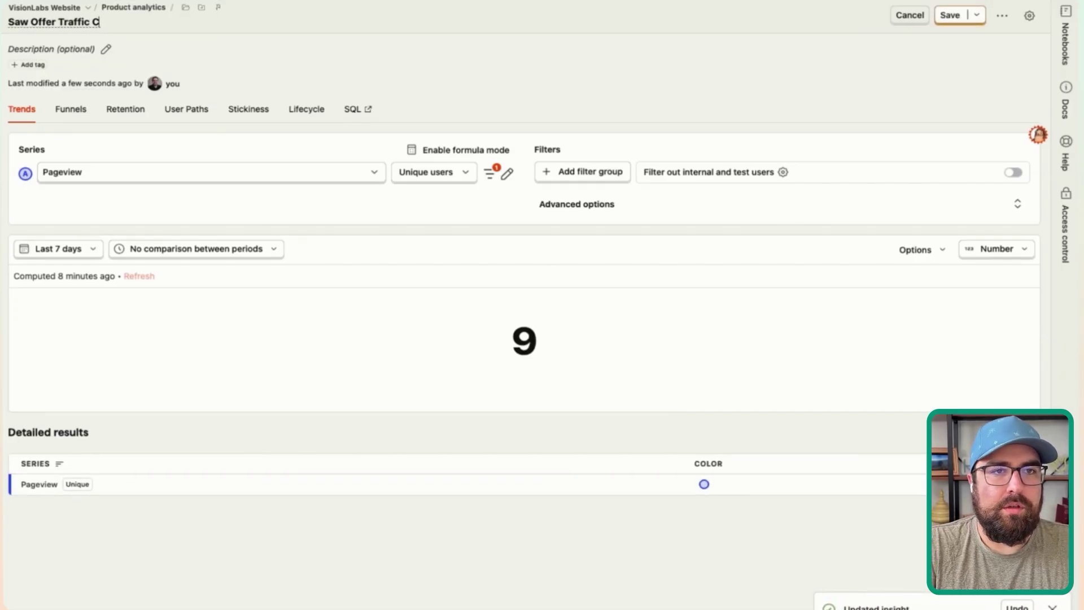
{"action": "type", "text": " Source"}
{"action": "key", "text": "Return"}
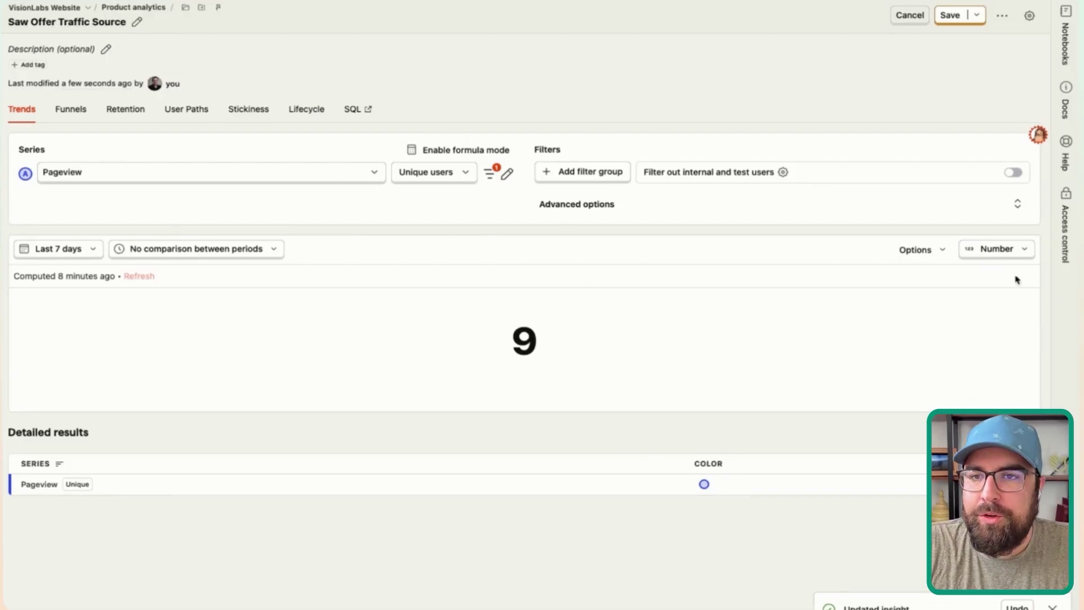
Show the totals as a horizontal bar chart broken down by the person property Initial UTM source.
{"action": "left_click", "coordinate": [1025, 250]}
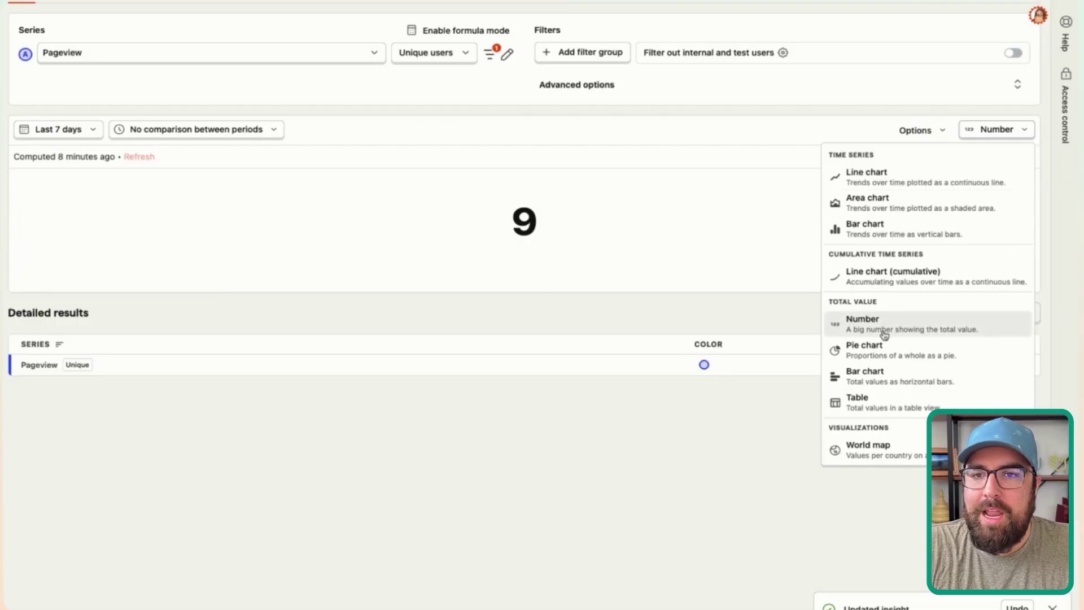
{"action": "left_click", "coordinate": [868, 386]}
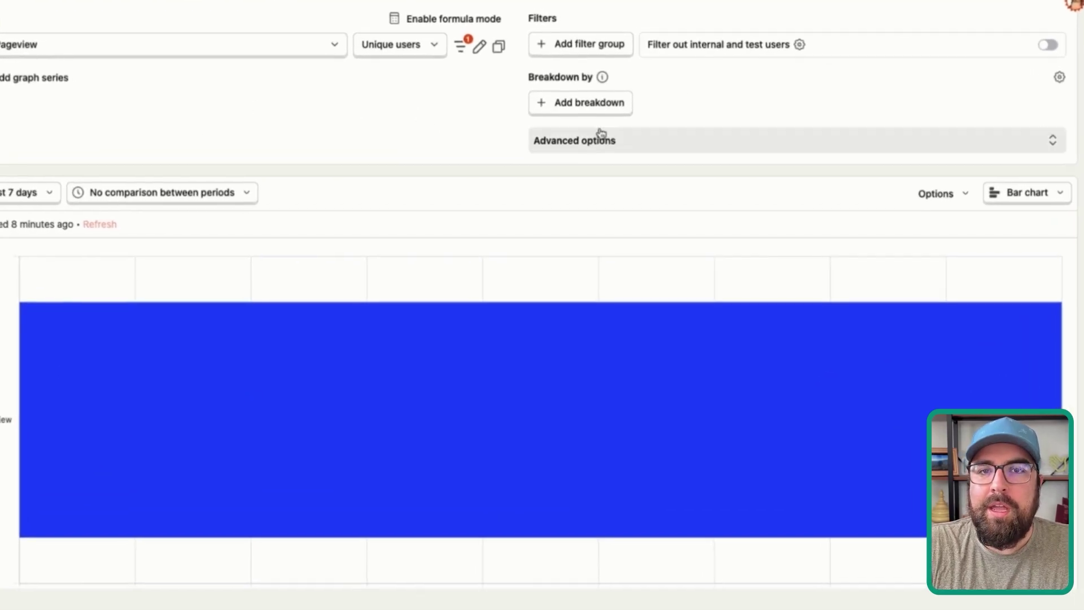
{"action": "left_click", "coordinate": [607, 110]}
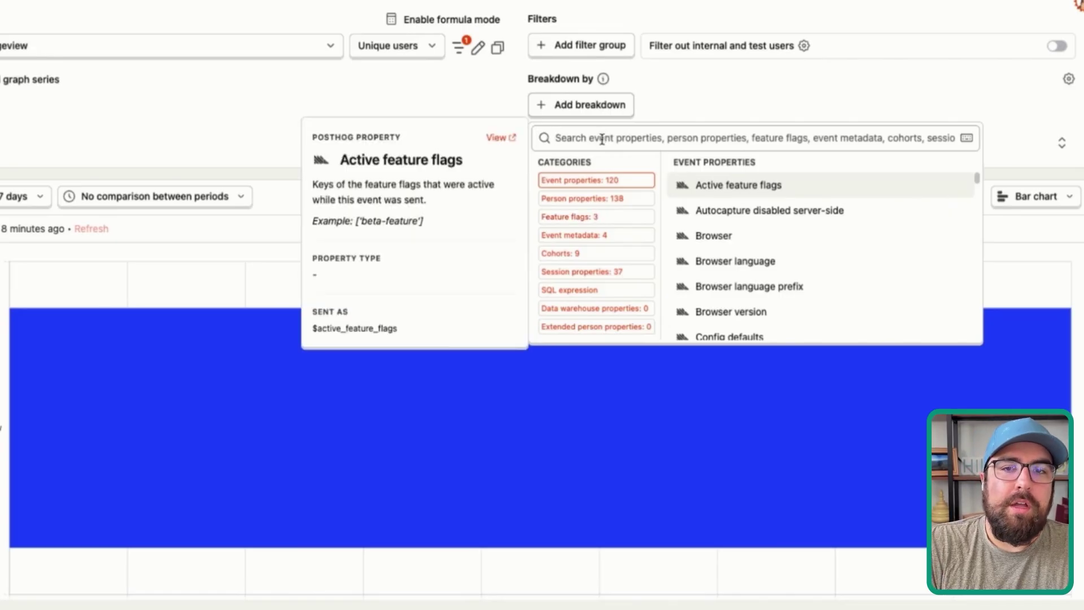
{"action": "type", "text": "initial user "}
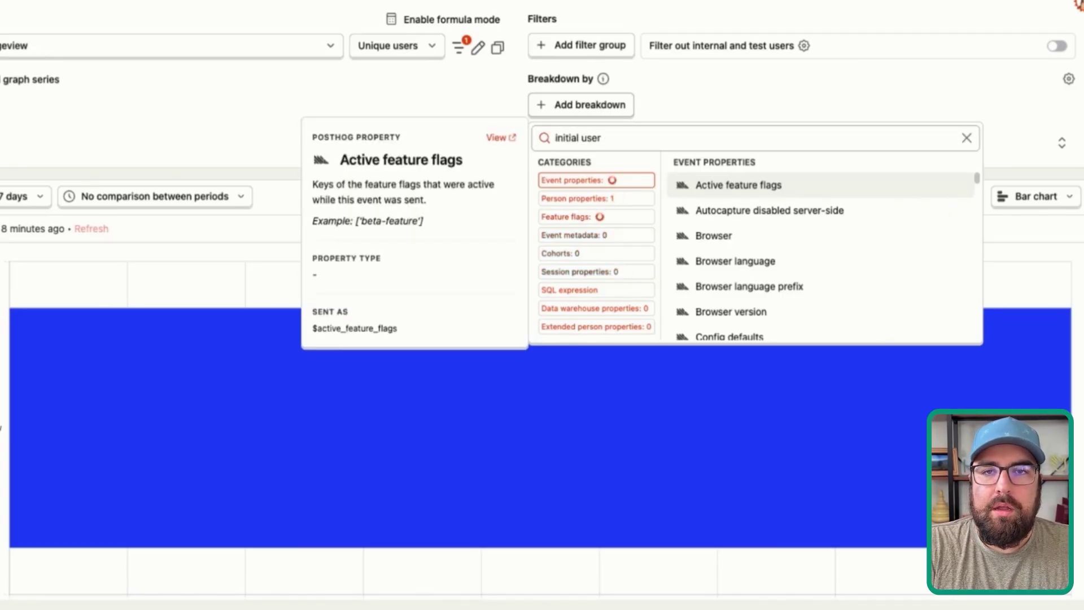
{"action": "type", "text": "utm"}
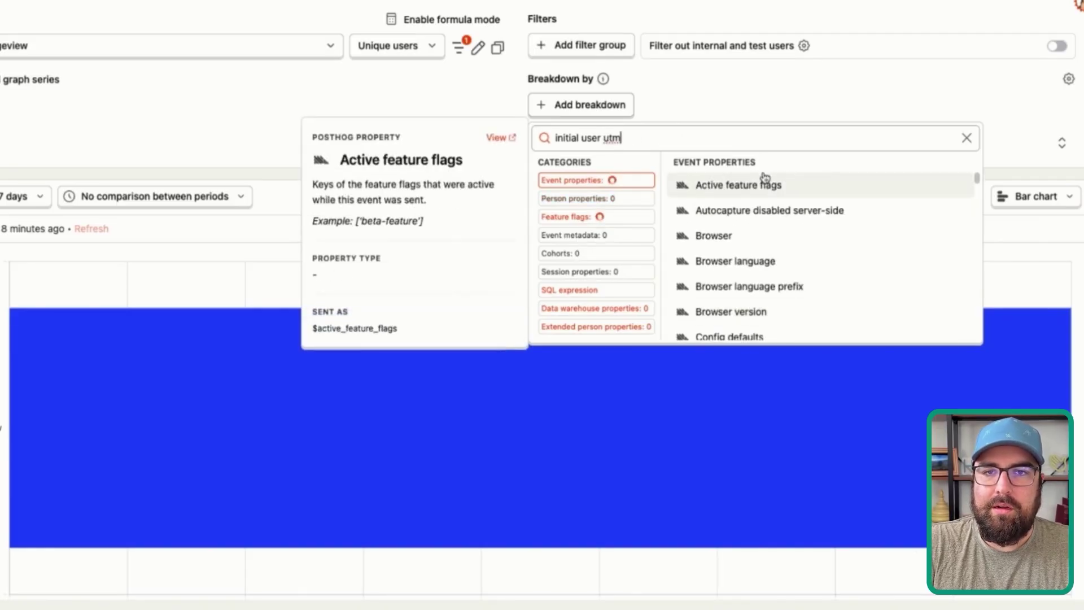
{"action": "double_click", "coordinate": [610, 137]}
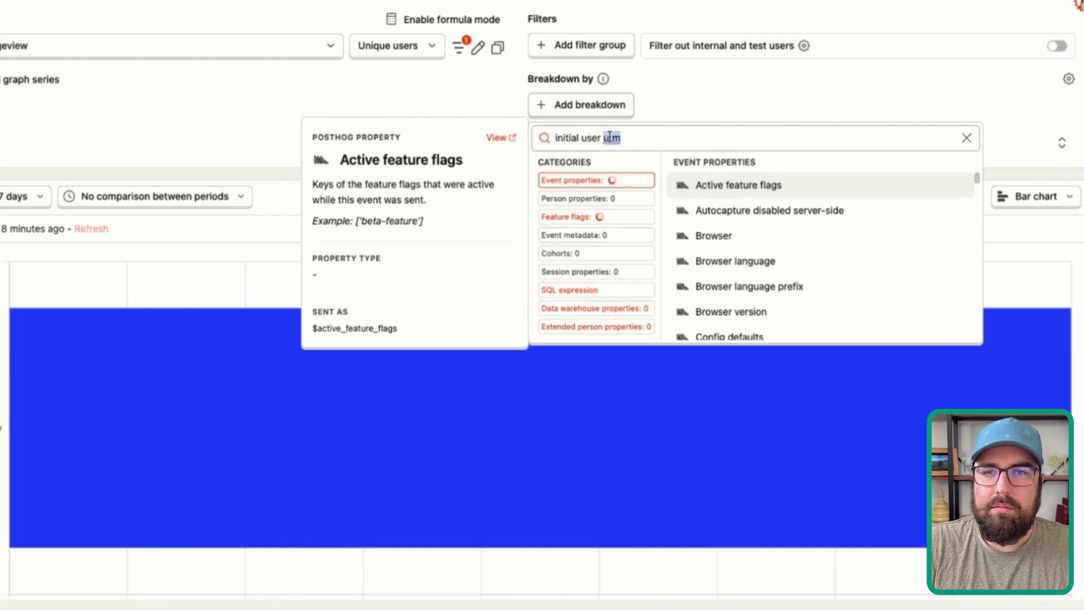
{"action": "triple_click", "coordinate": [609, 137]}
{"action": "type", "text": "utm"}
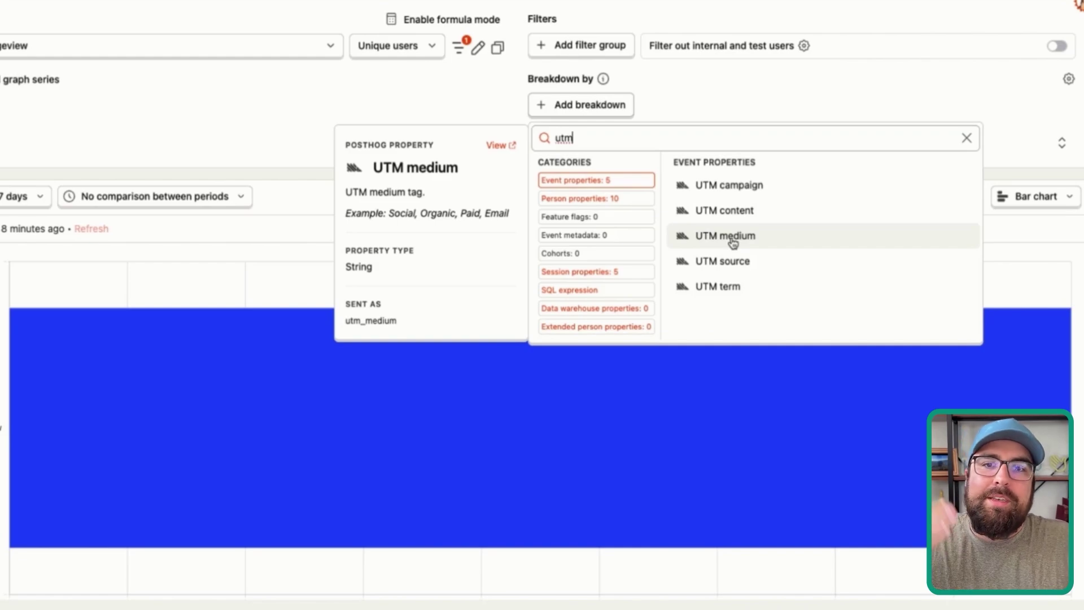
{"action": "left_click", "coordinate": [597, 199]}
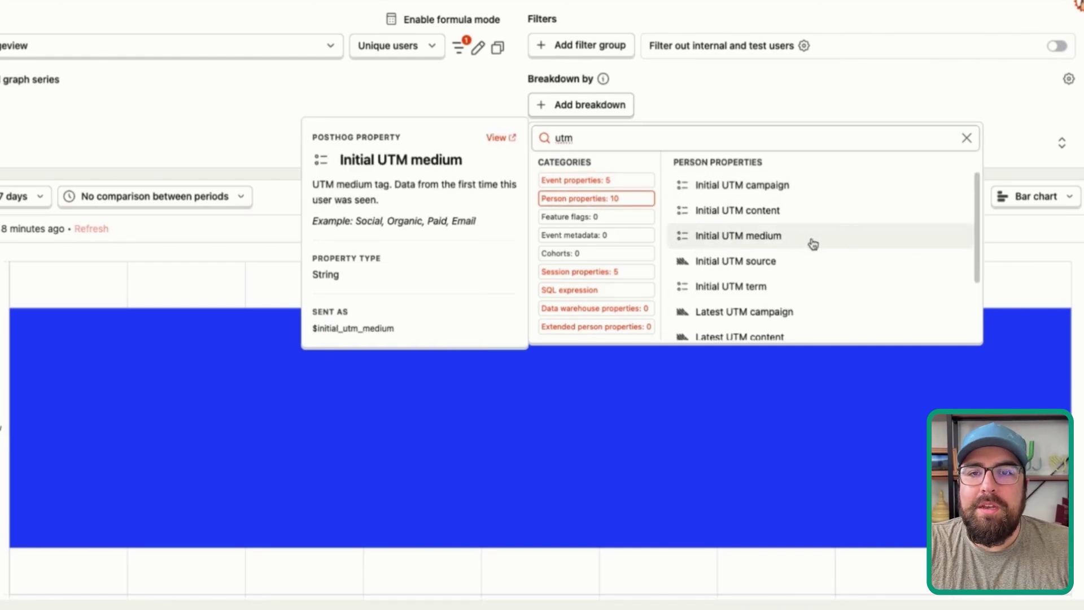
{"action": "scroll", "coordinate": [788, 247], "scroll_direction": "down", "scroll_amount": 1}
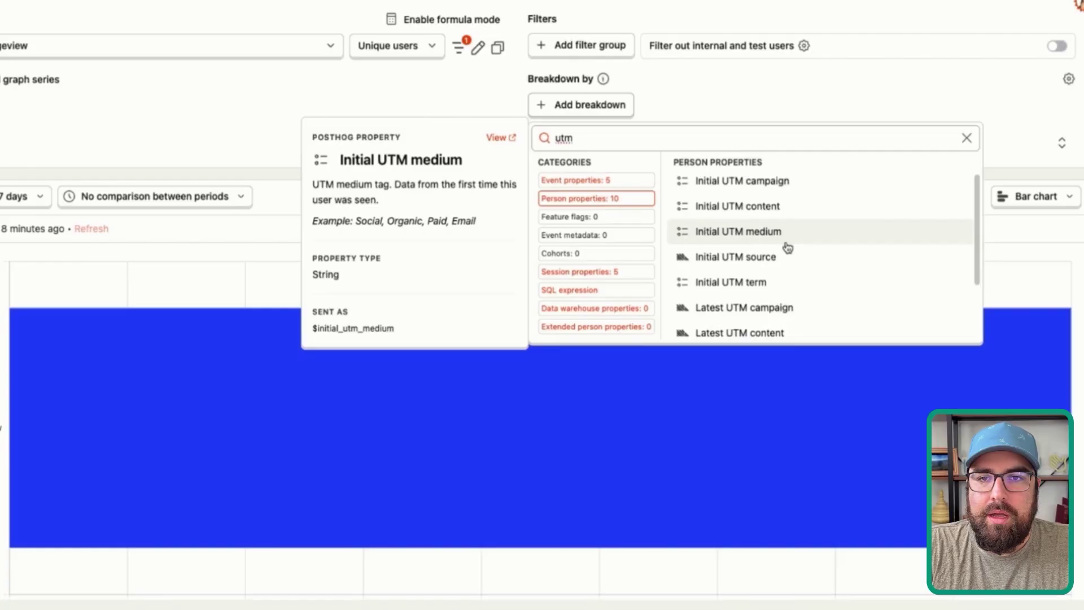
{"action": "left_click", "coordinate": [751, 257]}
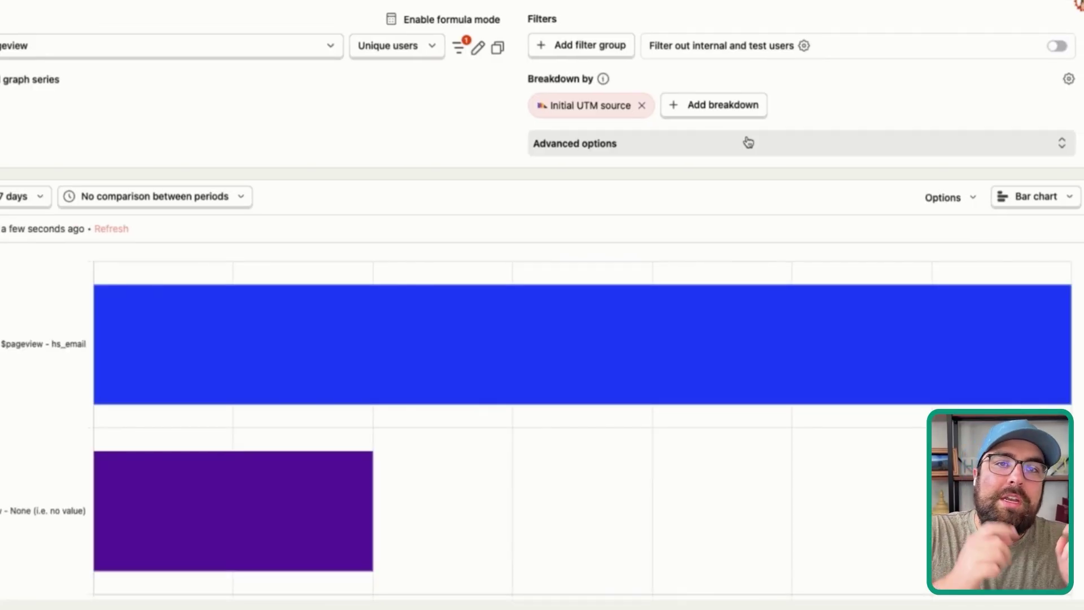
{"action": "left_click", "coordinate": [715, 112]}
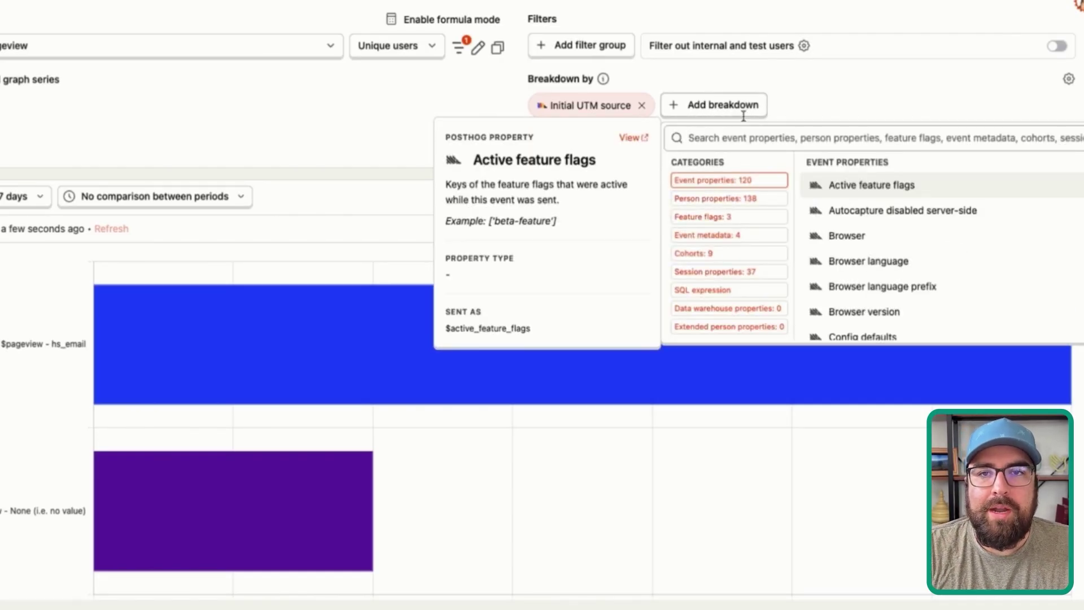
{"action": "type", "text": "utm"}
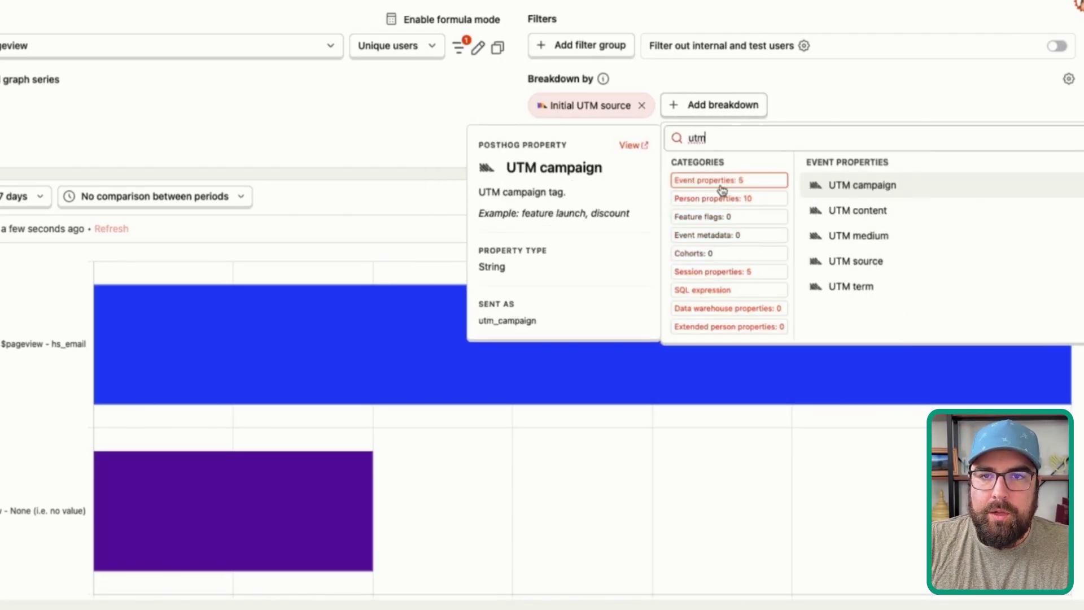
{"action": "left_click", "coordinate": [723, 199]}
{"action": "scroll", "coordinate": [937, 304], "scroll_direction": "down", "scroll_amount": 2}
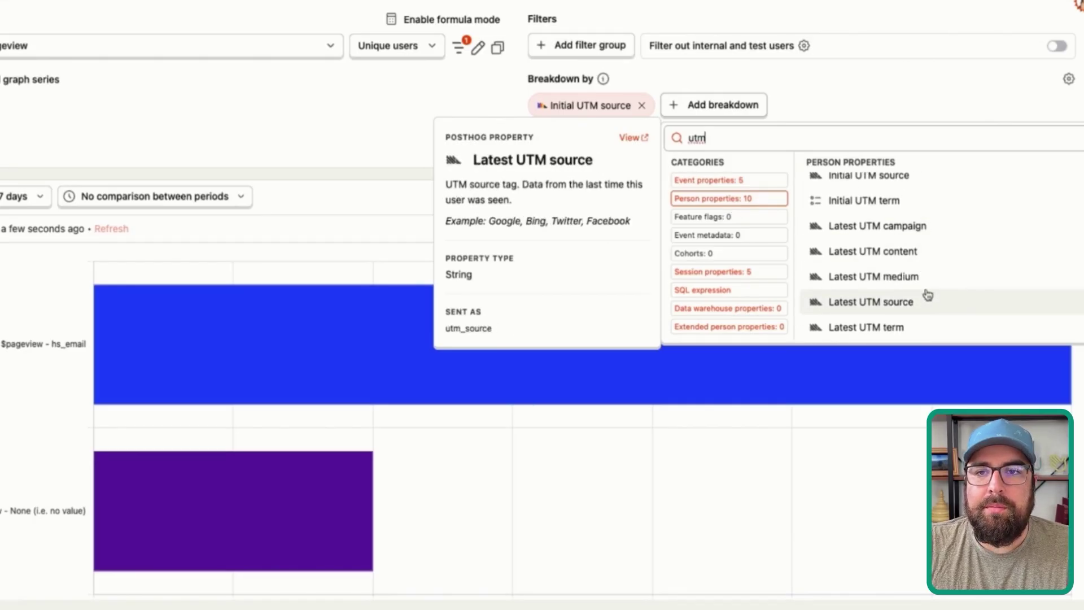
{"action": "left_click", "coordinate": [907, 301]}
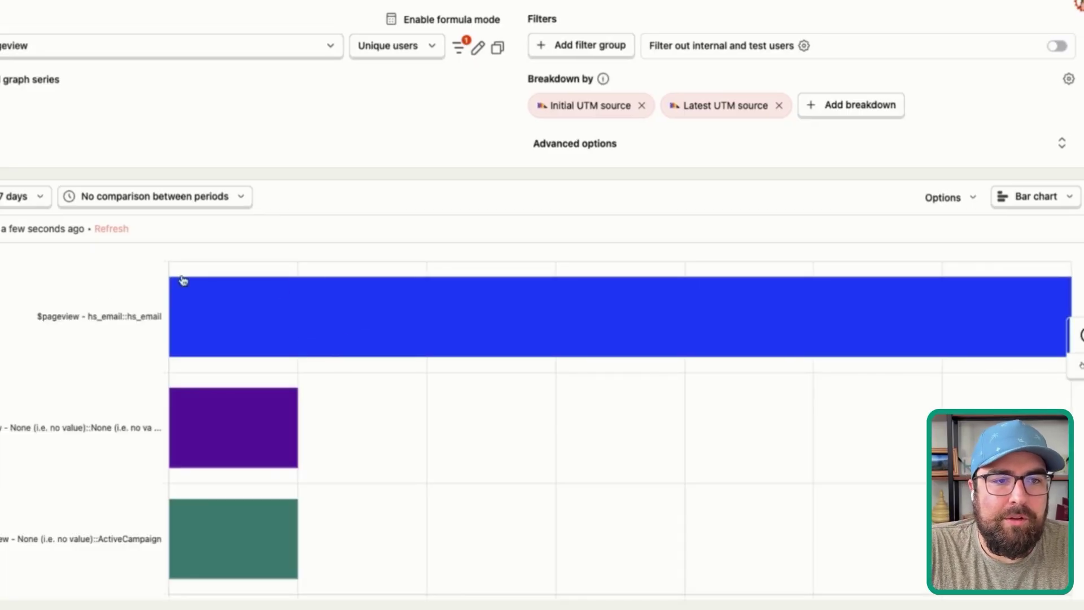
{"action": "mouse_move", "coordinate": [233, 486]}
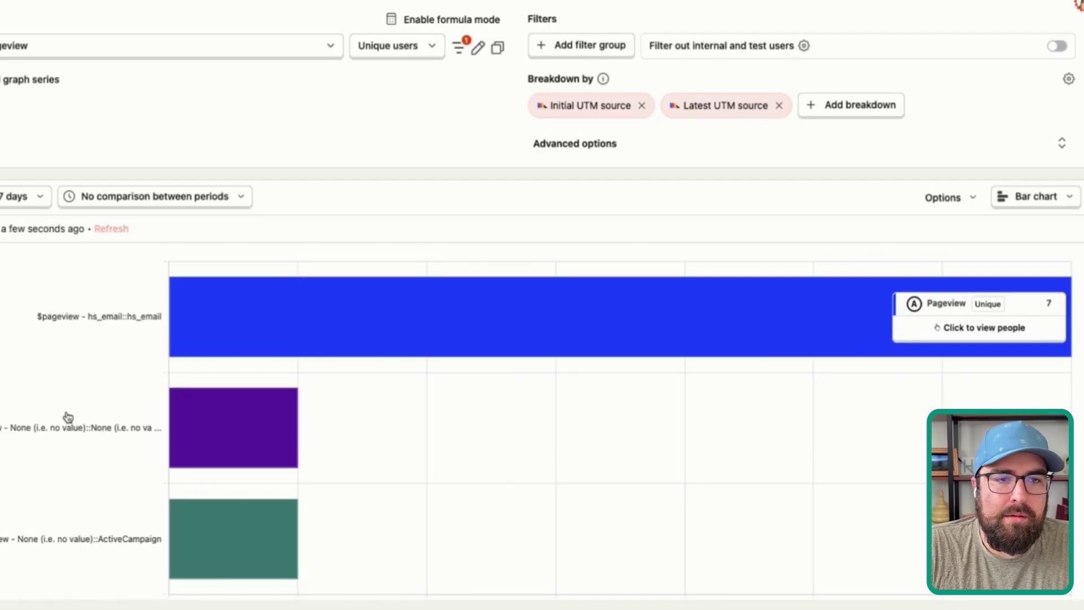
{"action": "mouse_move", "coordinate": [256, 522]}
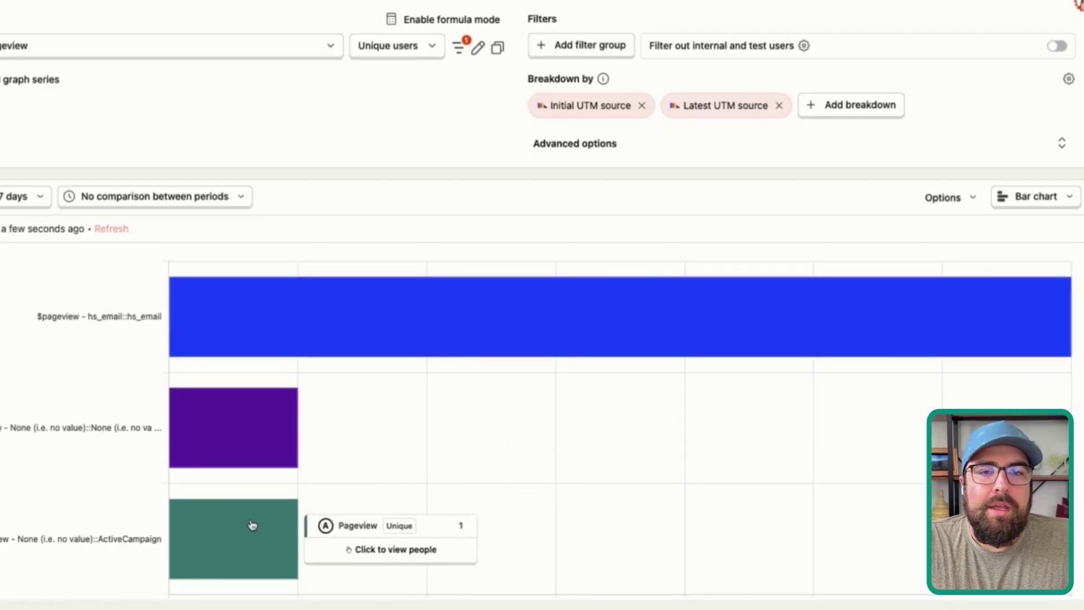
{"action": "left_click", "coordinate": [779, 106]}
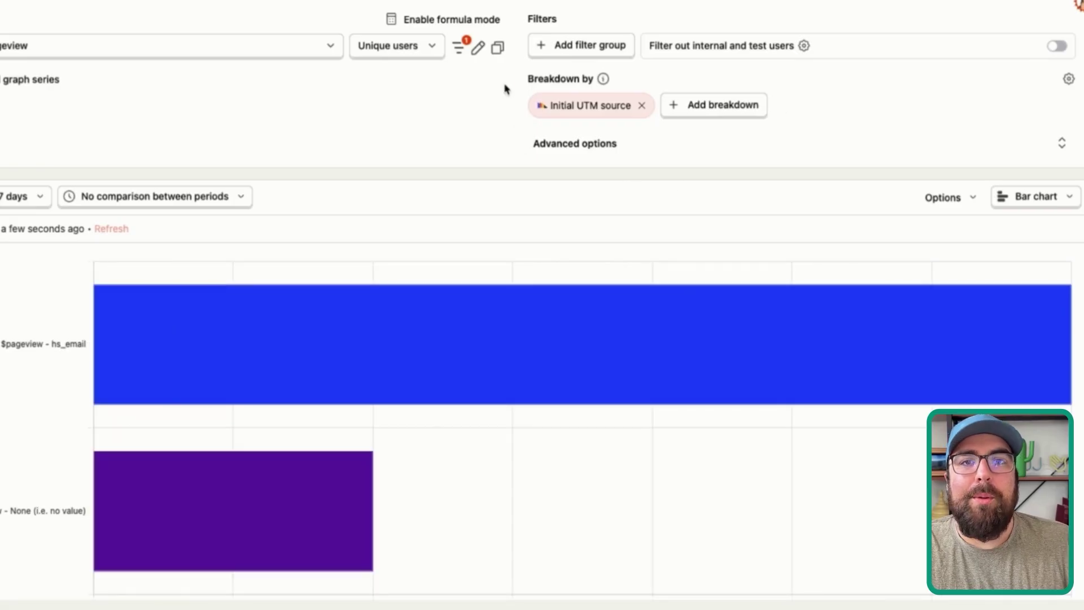
Rename the Pageview series to 'Saw Offer', save the insight, and bring up its dashboards list.
{"action": "left_click", "coordinate": [477, 49]}
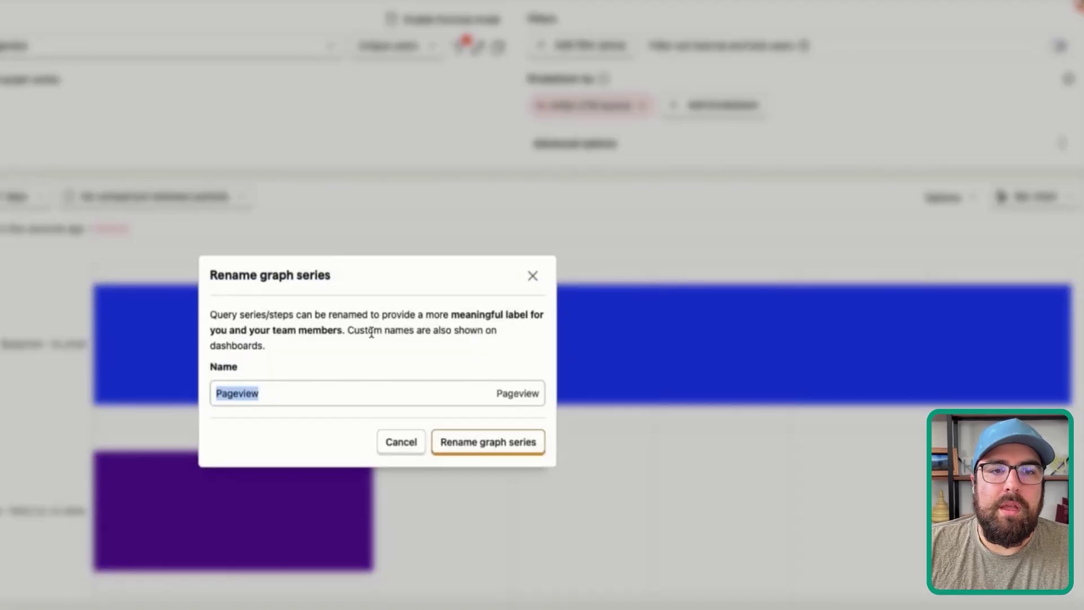
{"action": "key", "text": "BackSpace"}
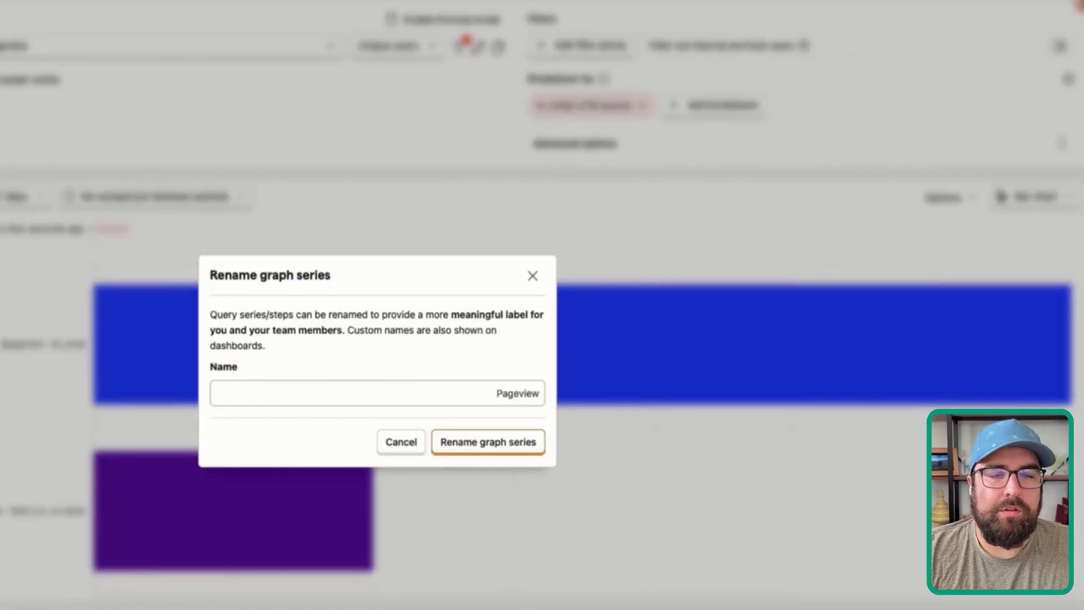
{"action": "type", "text": "Saw Offer"}
{"action": "key", "text": "Return"}
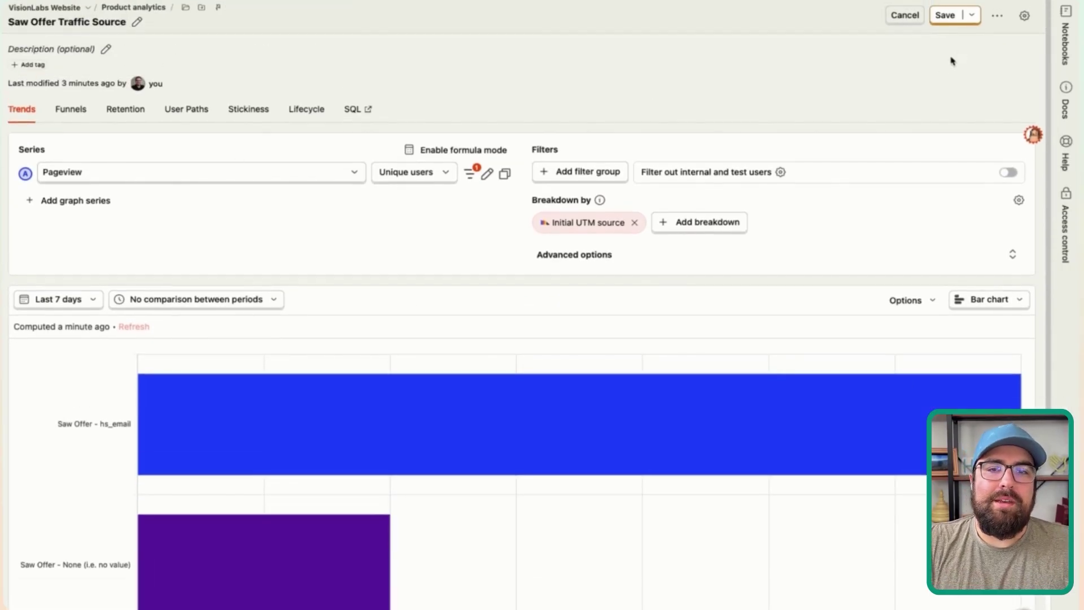
{"action": "left_click", "coordinate": [942, 15]}
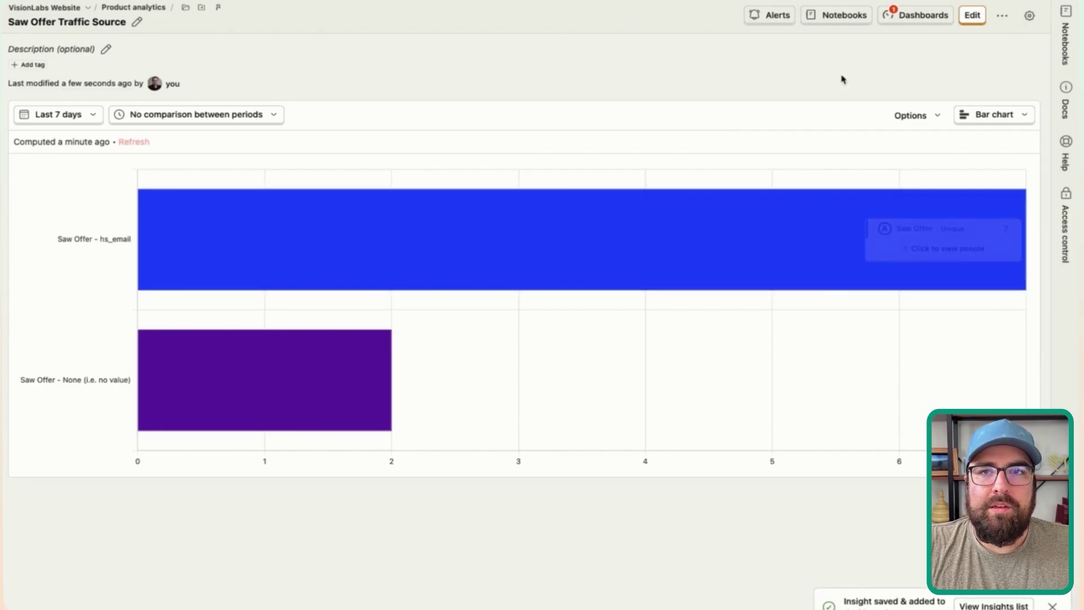
{"action": "left_click", "coordinate": [926, 15]}
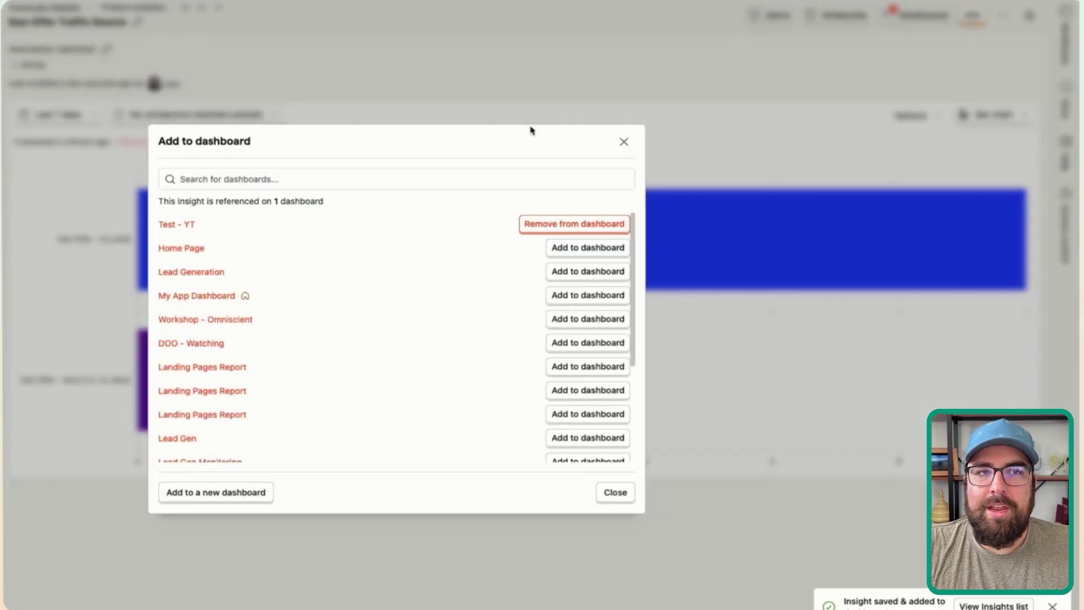
On Test - YT, move the Traffic Source chart top right beside the stat tiles, shorten it, and save.
{"action": "left_click", "coordinate": [182, 225]}
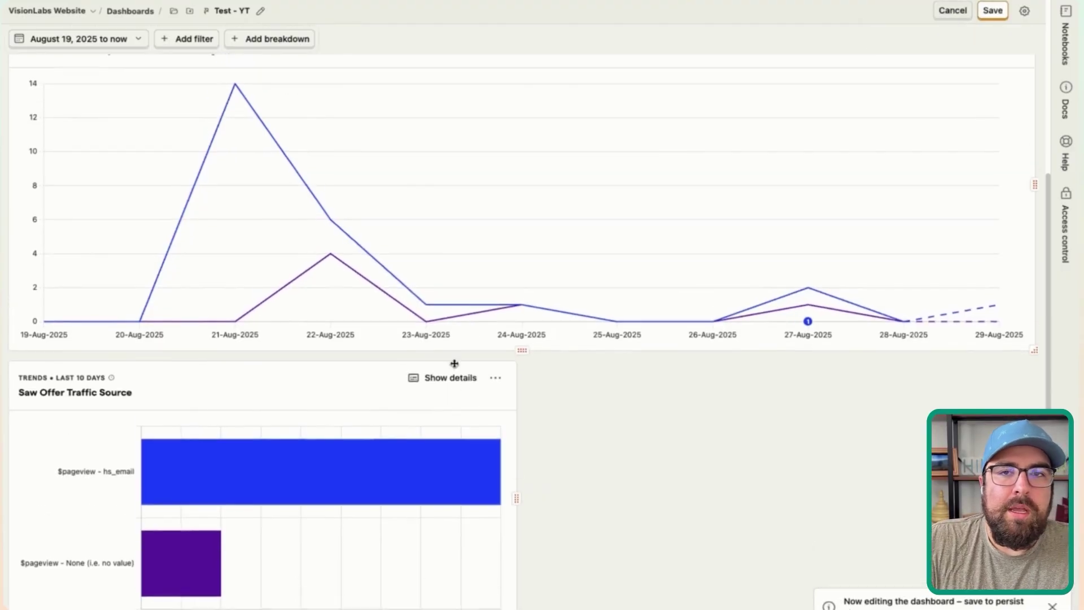
{"action": "scroll", "coordinate": [452, 363], "scroll_direction": "up", "scroll_amount": 3}
{"action": "left_click_drag", "start_coordinate": [314, 510], "coordinate": [840, 26]}
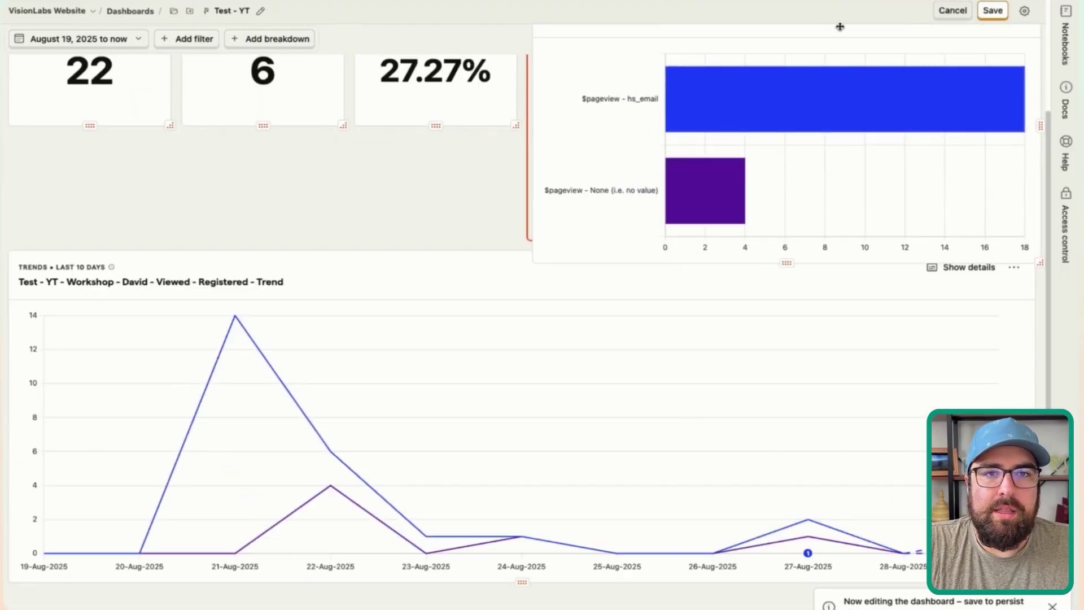
{"action": "scroll", "coordinate": [704, 128], "scroll_direction": "up", "scroll_amount": 3}
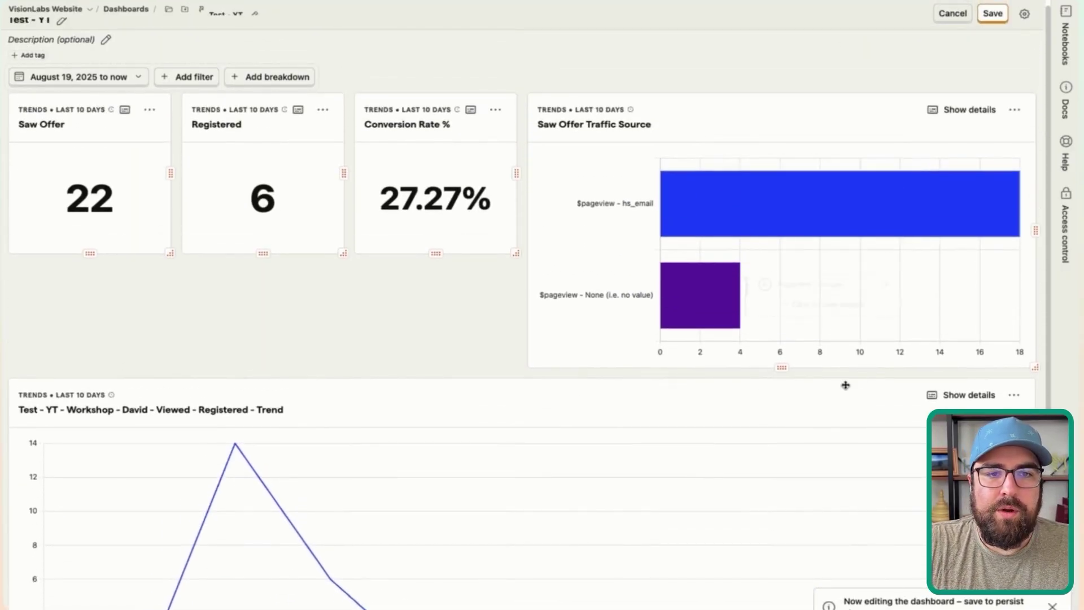
{"action": "left_click_drag", "start_coordinate": [786, 369], "coordinate": [781, 281]}
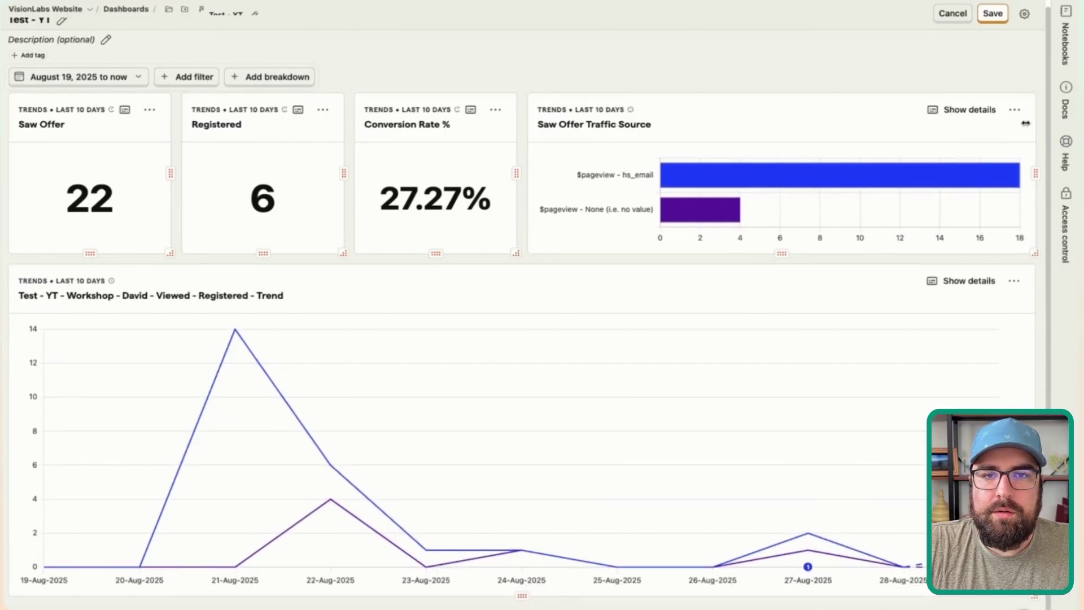
{"action": "left_click", "coordinate": [1014, 109]}
{"action": "scroll", "coordinate": [484, 68], "scroll_direction": "down", "scroll_amount": 1}
{"action": "scroll", "coordinate": [364, 159], "scroll_direction": "up", "scroll_amount": 1}
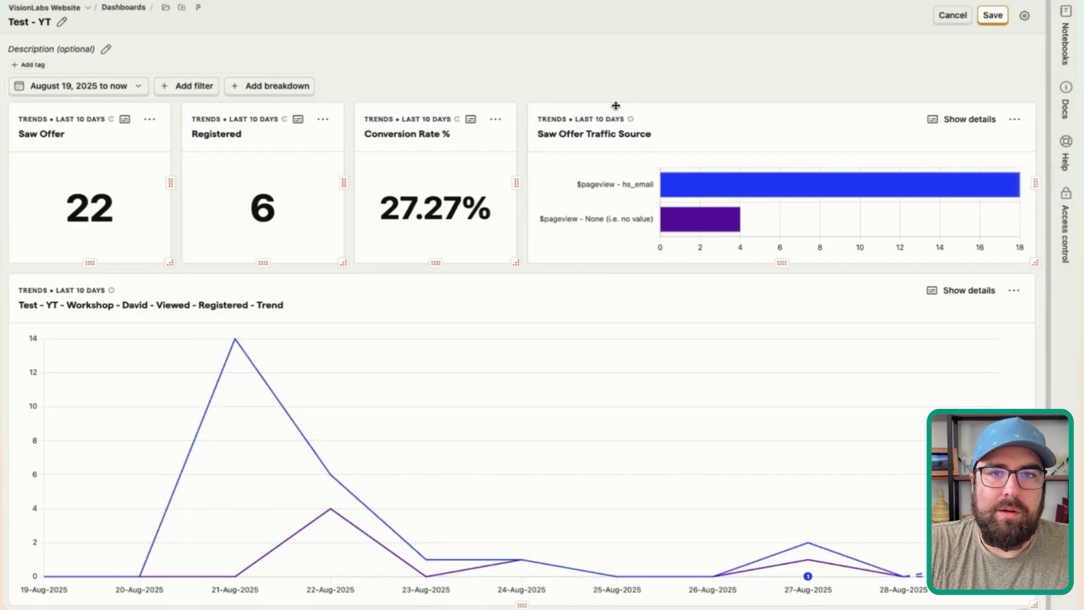
{"action": "left_click", "coordinate": [993, 15]}
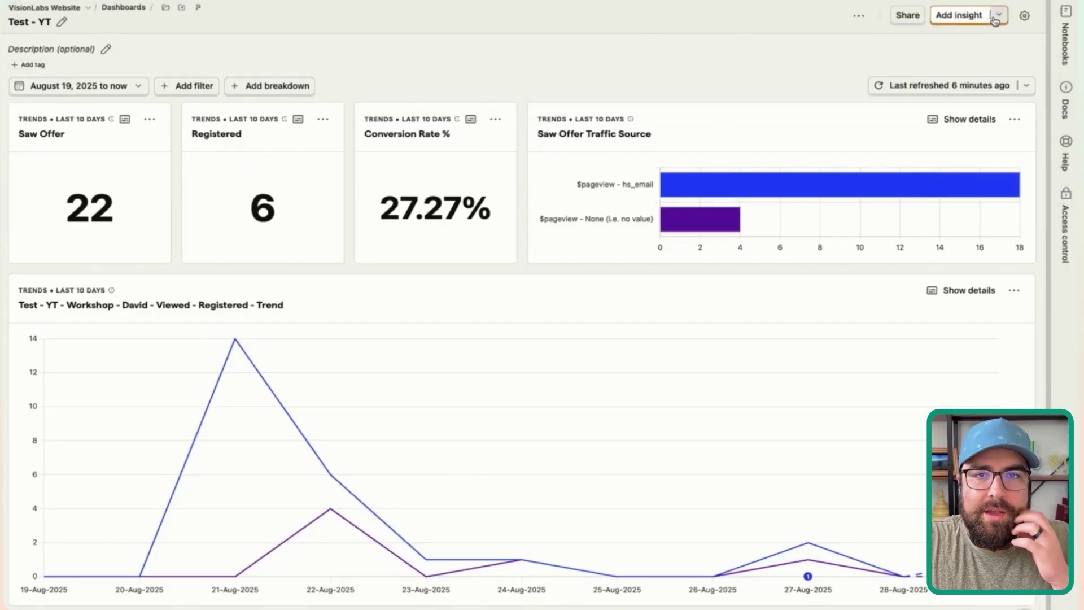
{"action": "scroll", "coordinate": [554, 114], "scroll_direction": "down", "scroll_amount": 1}
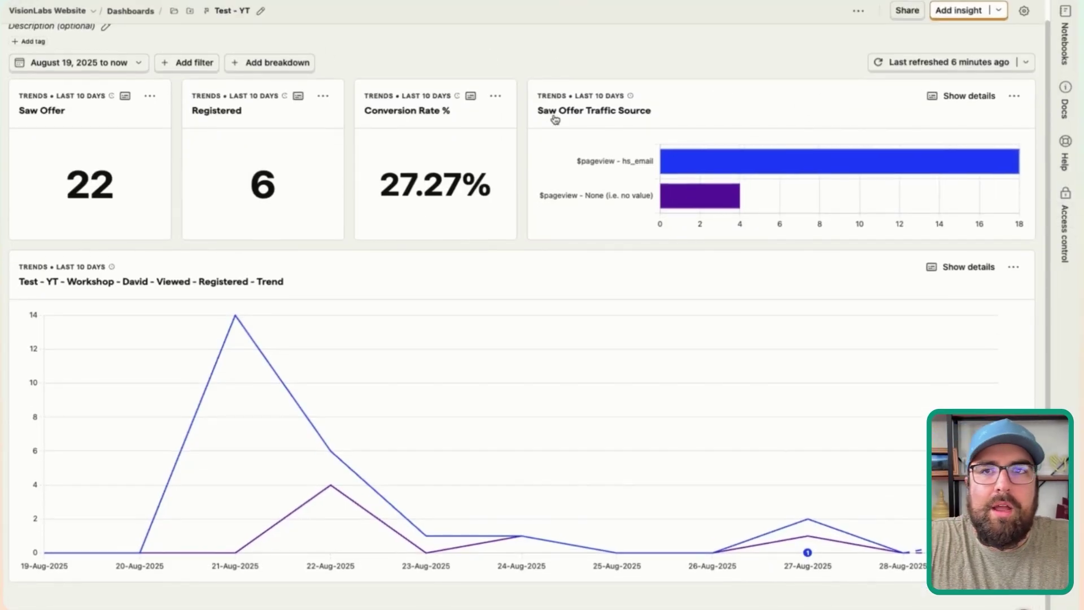
{"action": "mouse_move", "coordinate": [568, 406]}
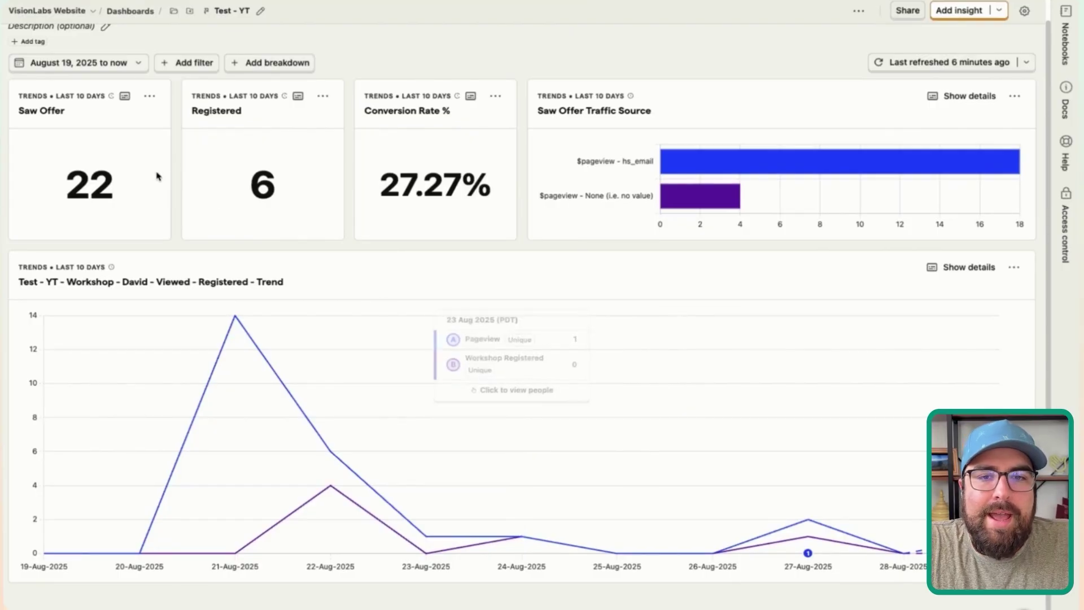
{"action": "mouse_move", "coordinate": [208, 188]}
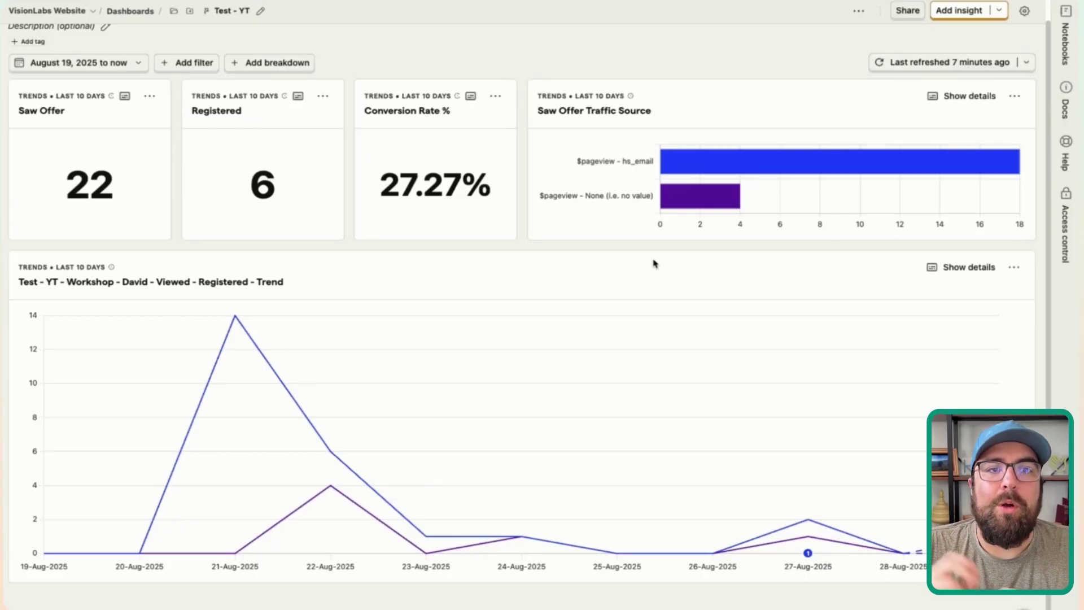
{"action": "scroll", "coordinate": [741, 280], "scroll_direction": "up", "scroll_amount": 1}
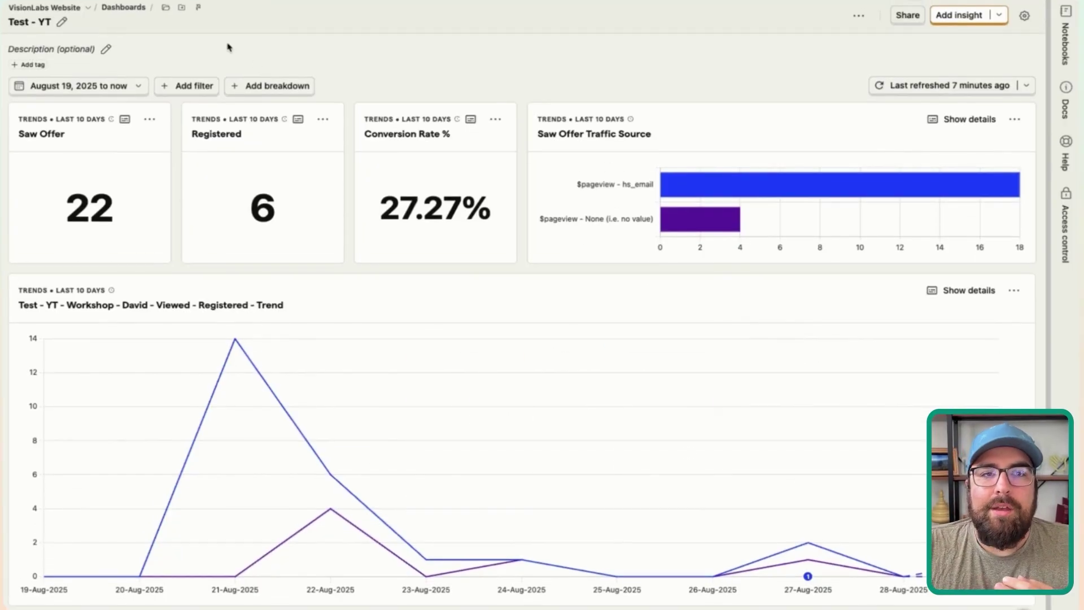